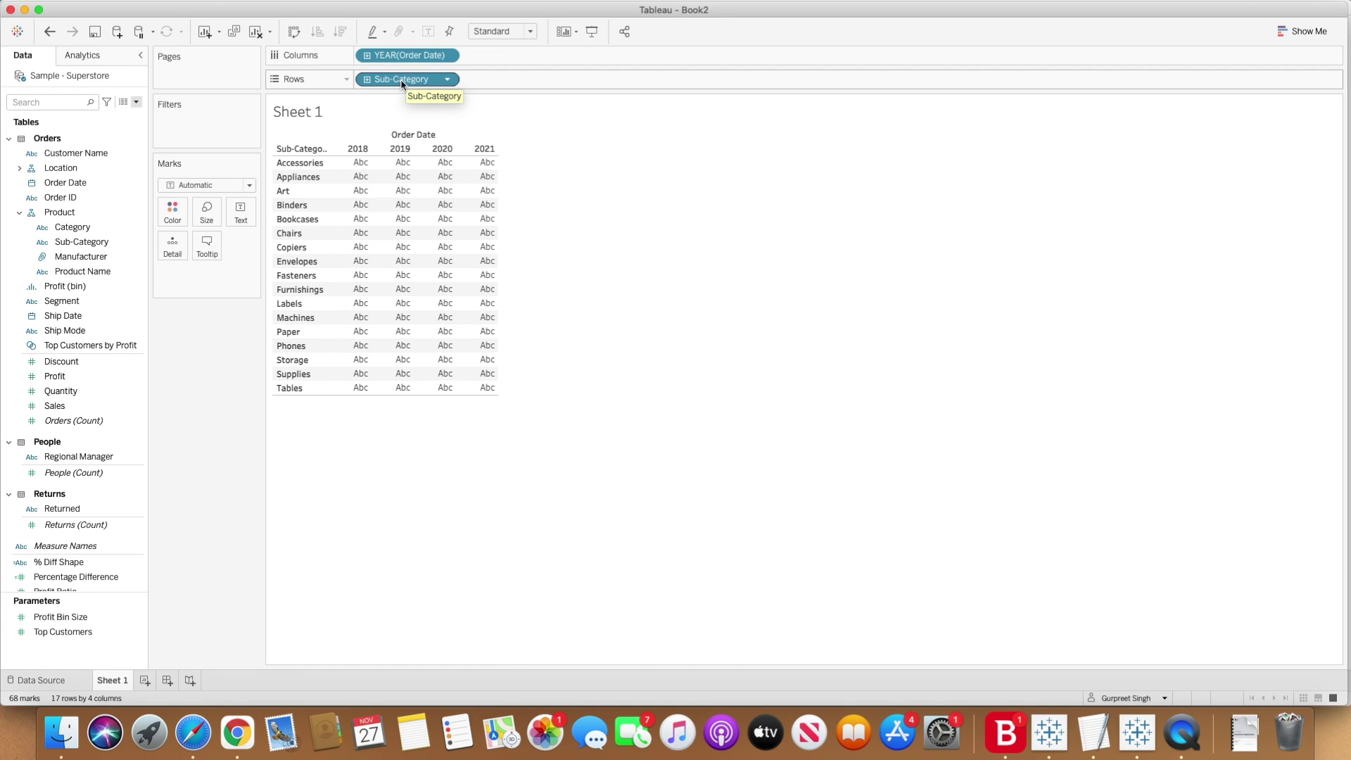
Add the Profit measure to the sub-category by year table as text values.
{"action": "left_click", "coordinate": [120, 381]}
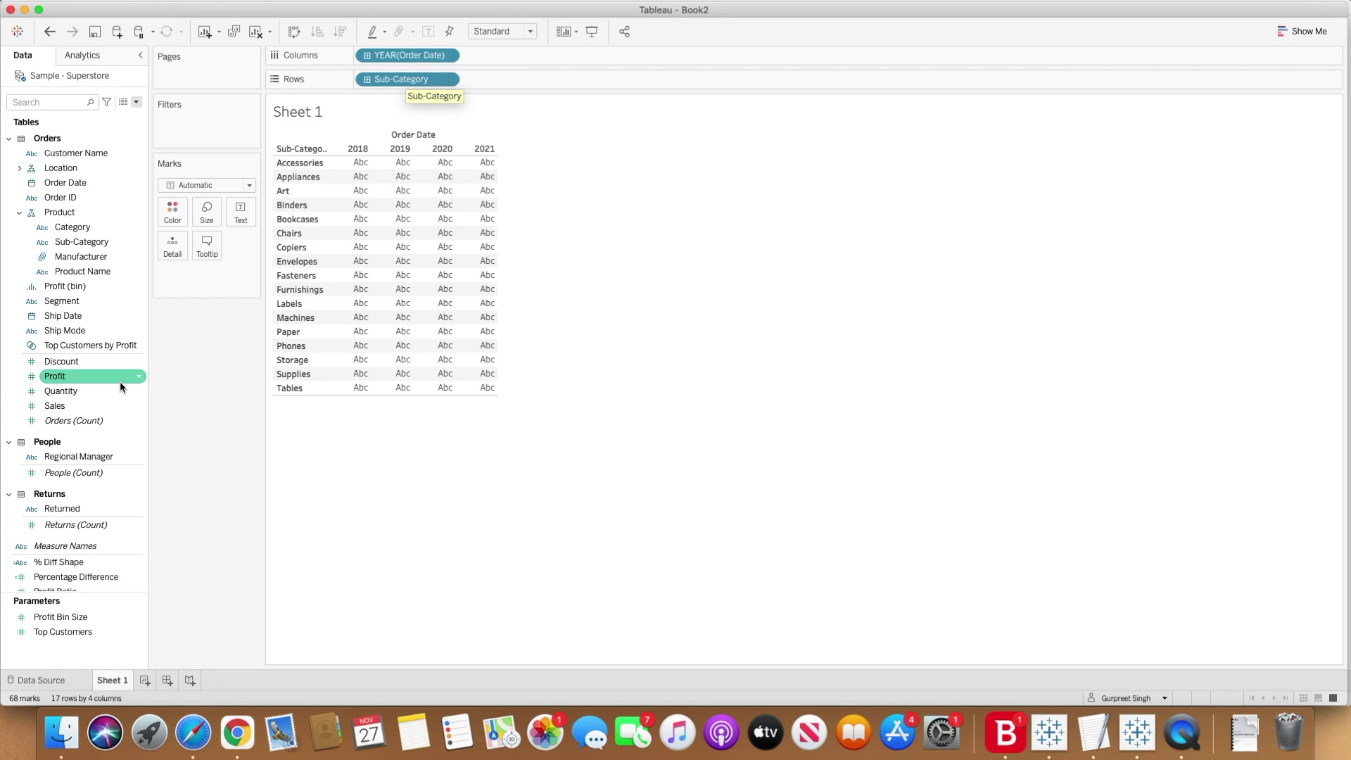
{"action": "double_click", "coordinate": [79, 379]}
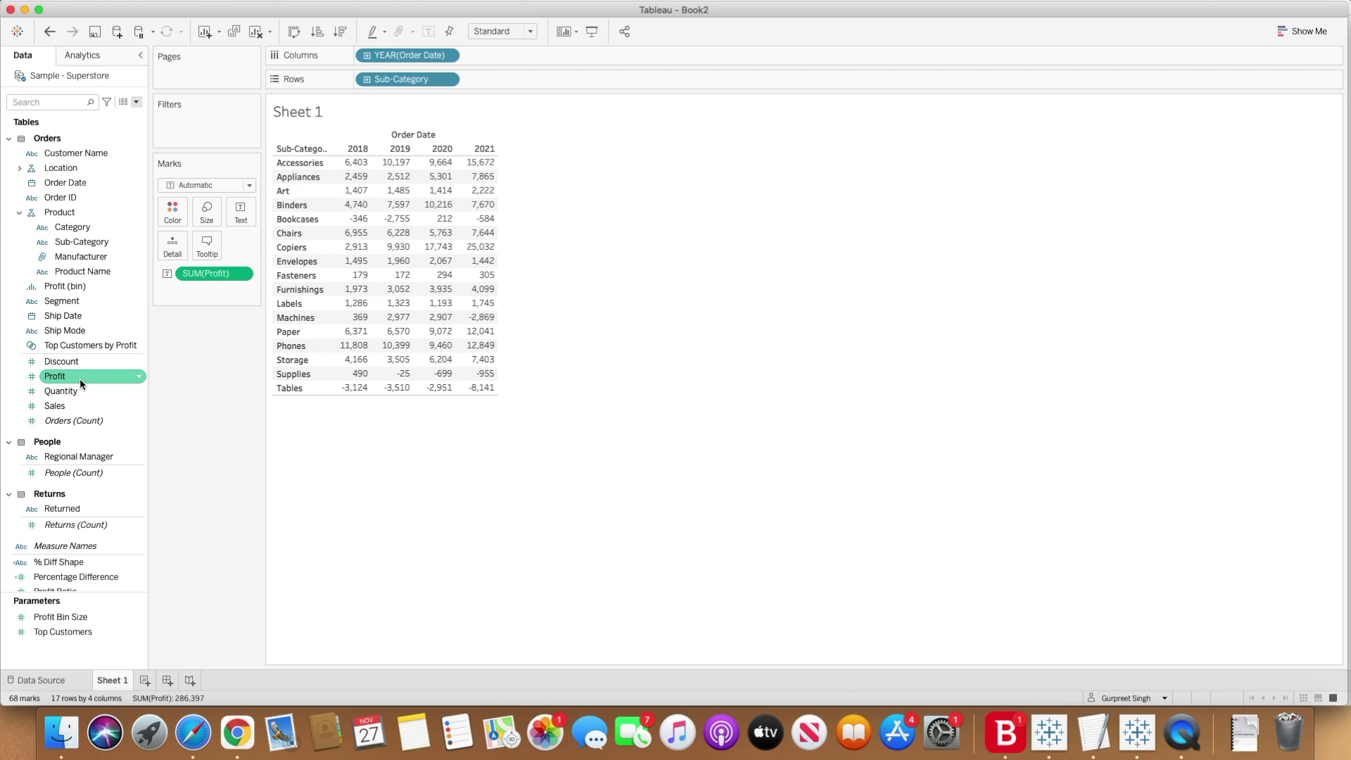
{"action": "mouse_move", "coordinate": [362, 165]}
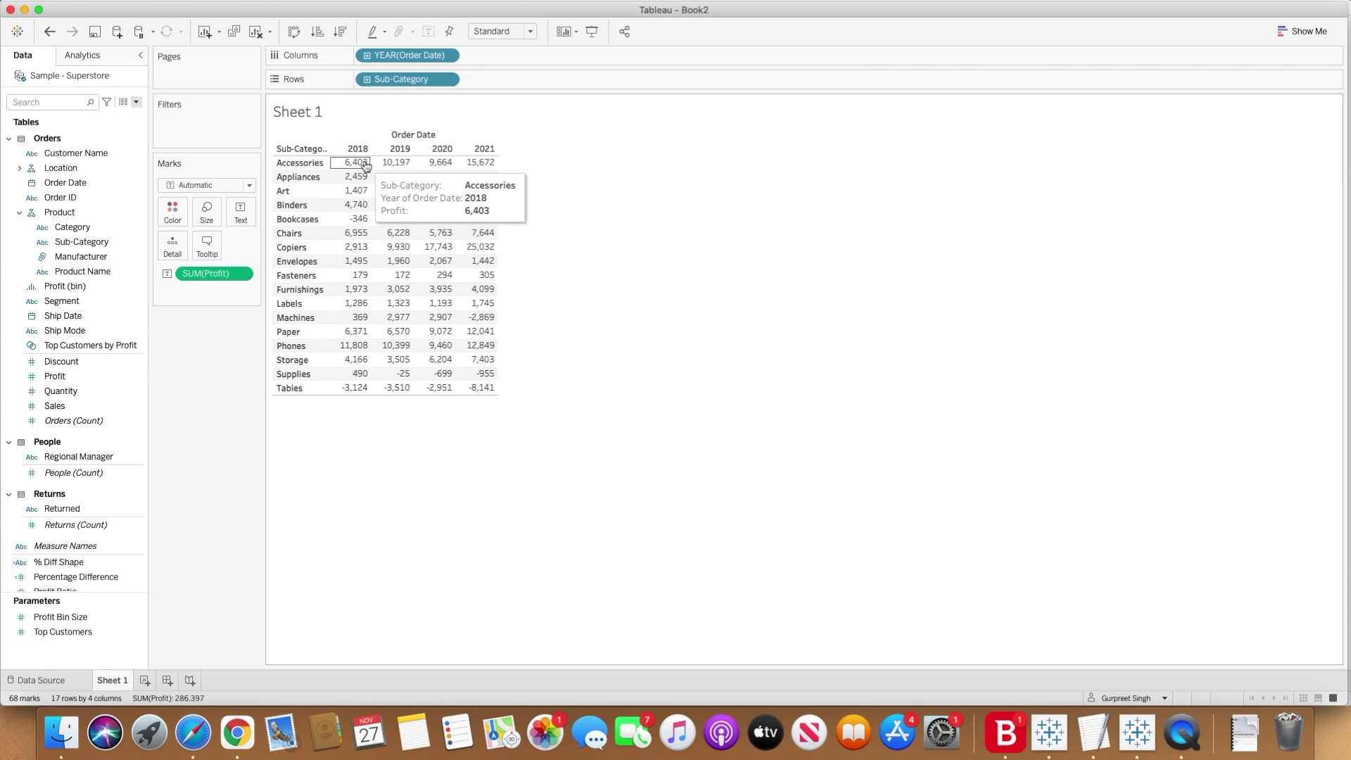
Apply the Percent Difference quick table calculation to the SUM(Profit) values.
{"action": "left_click", "coordinate": [243, 273]}
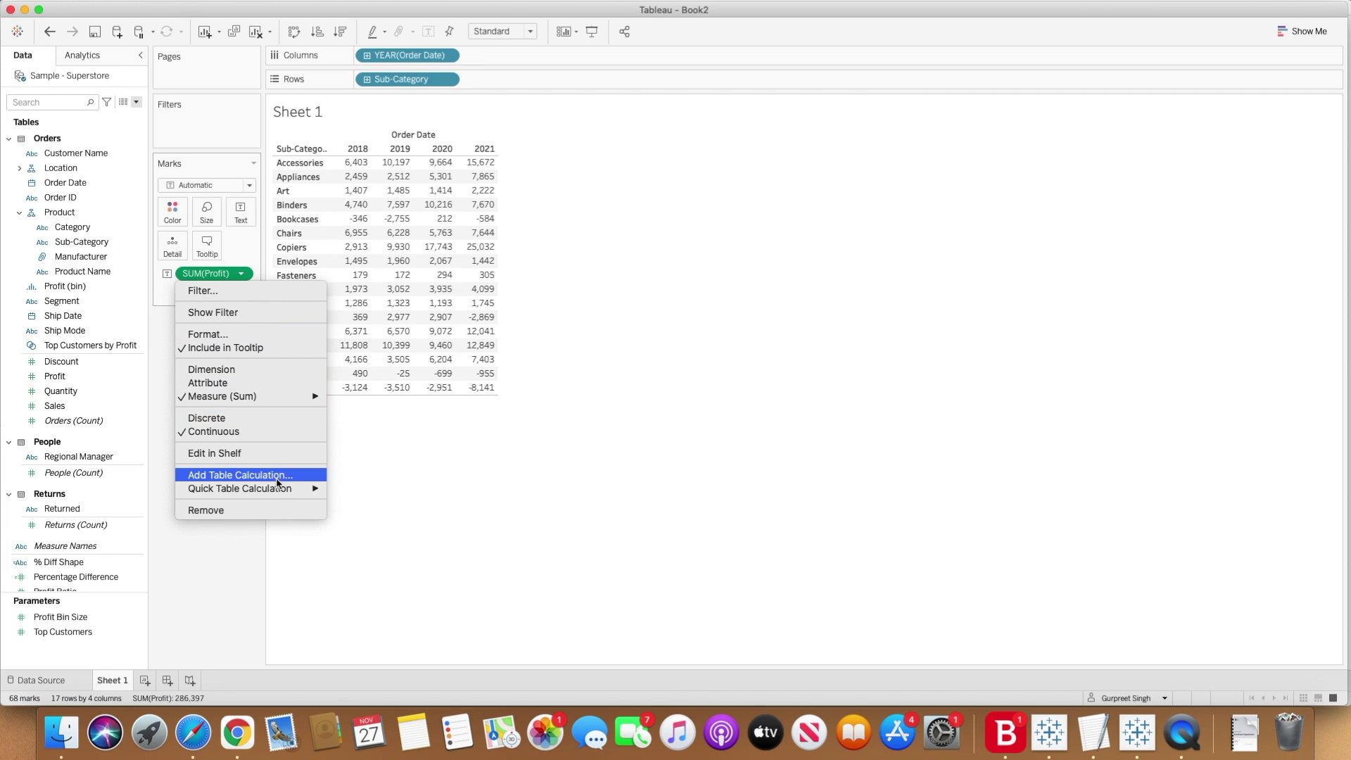
{"action": "mouse_move", "coordinate": [277, 490]}
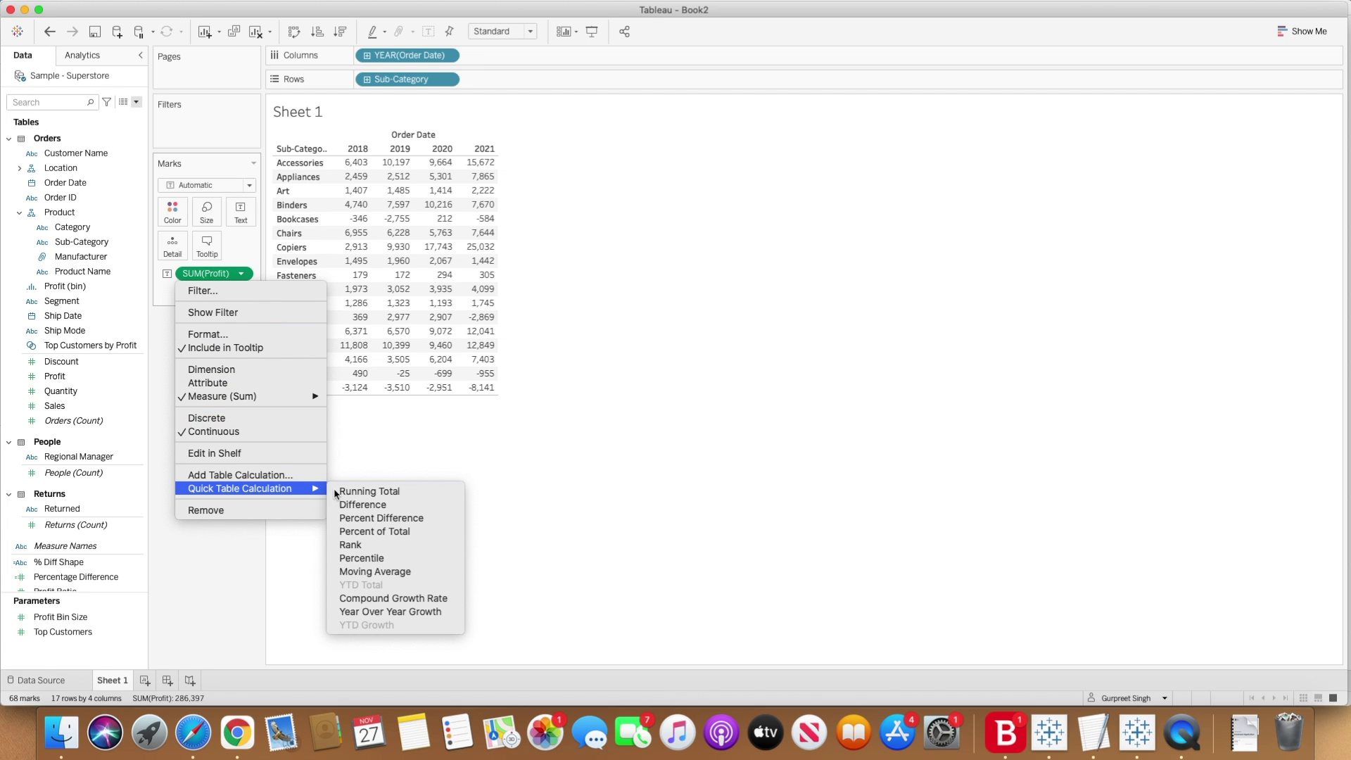
{"action": "left_click", "coordinate": [398, 521]}
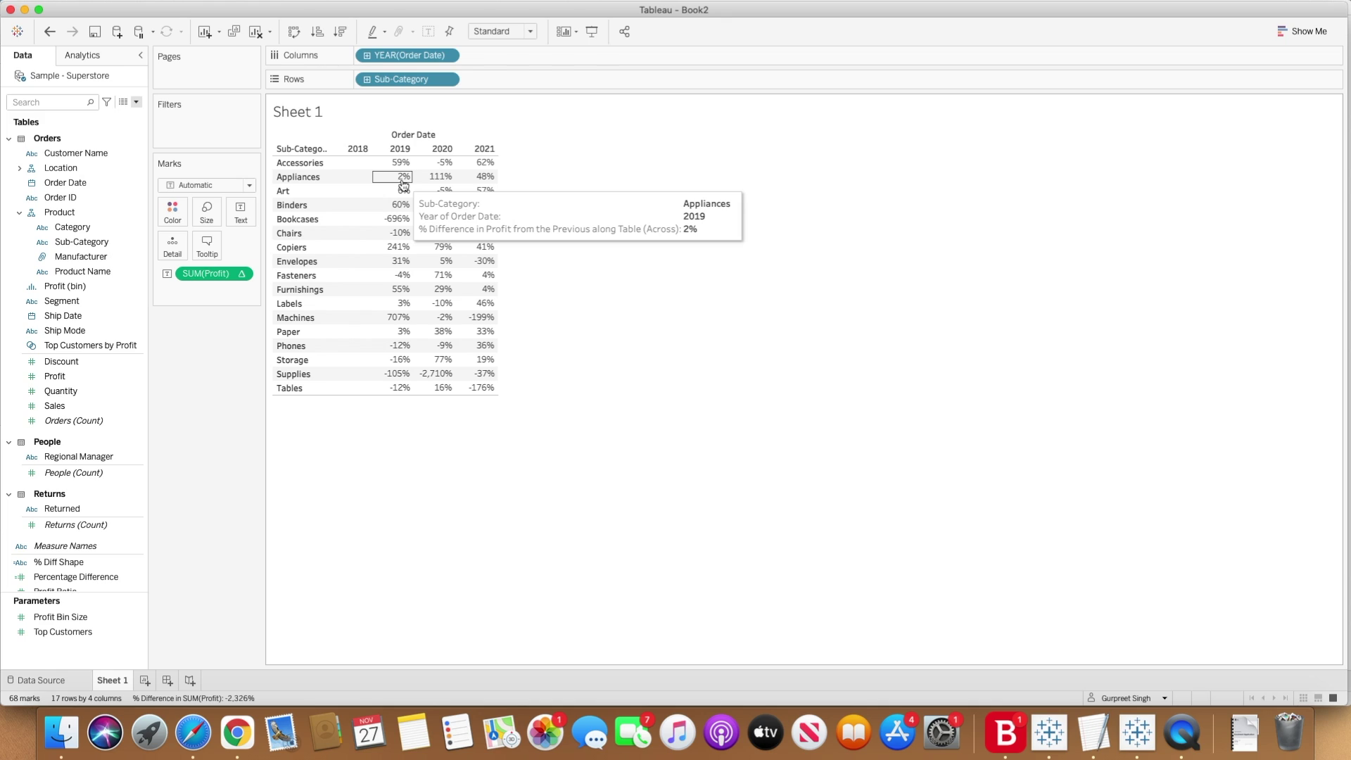
Format the percent difference values in the pane as Percentage with 1 decimal place.
{"action": "mouse_move", "coordinate": [392, 282]}
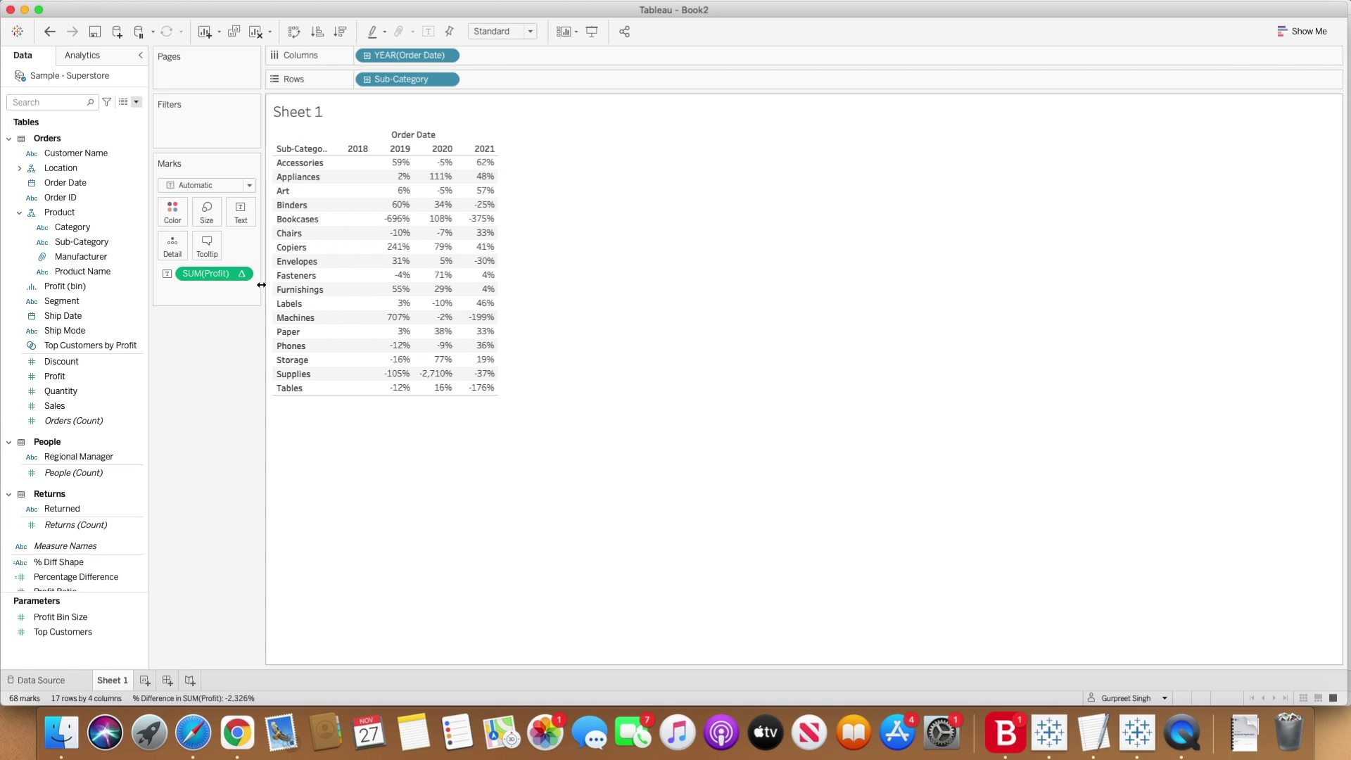
{"action": "left_click", "coordinate": [242, 274]}
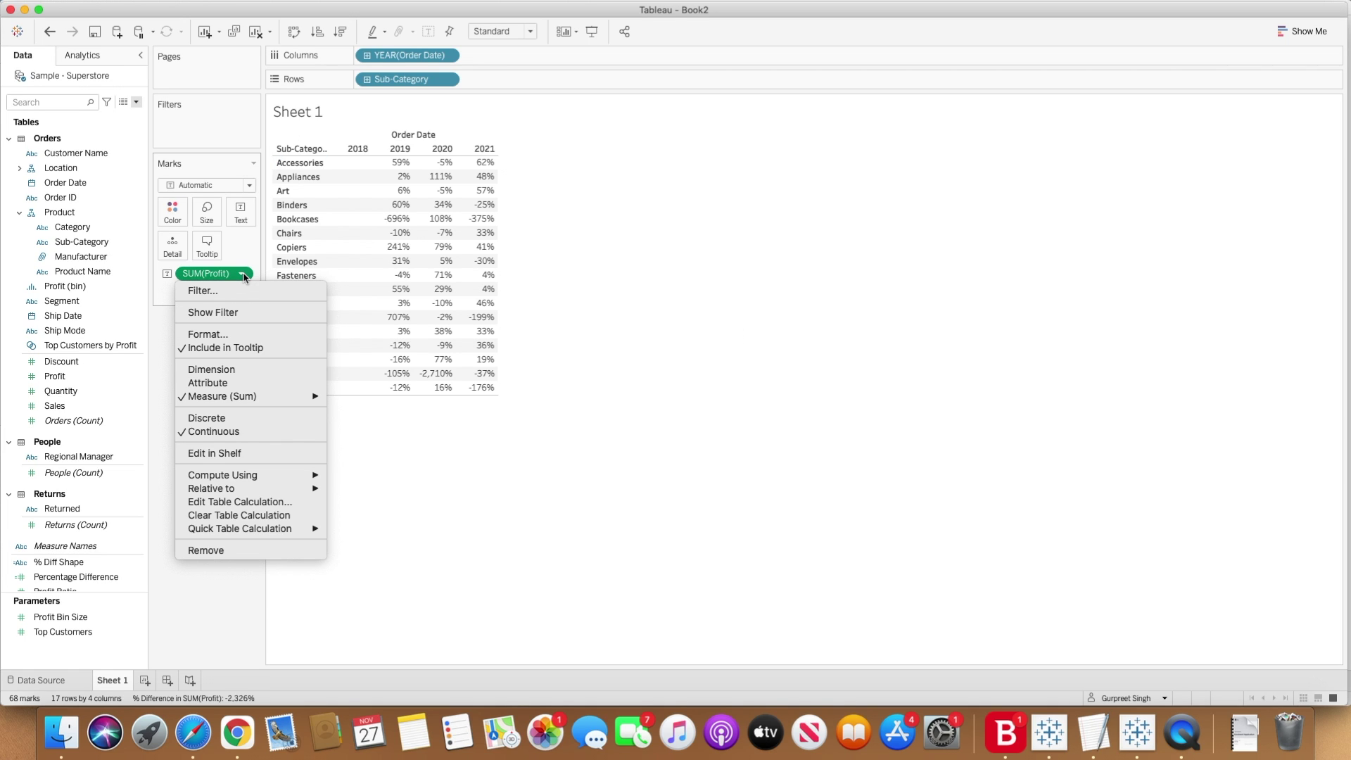
{"action": "left_click", "coordinate": [211, 335]}
{"action": "left_click", "coordinate": [117, 192]}
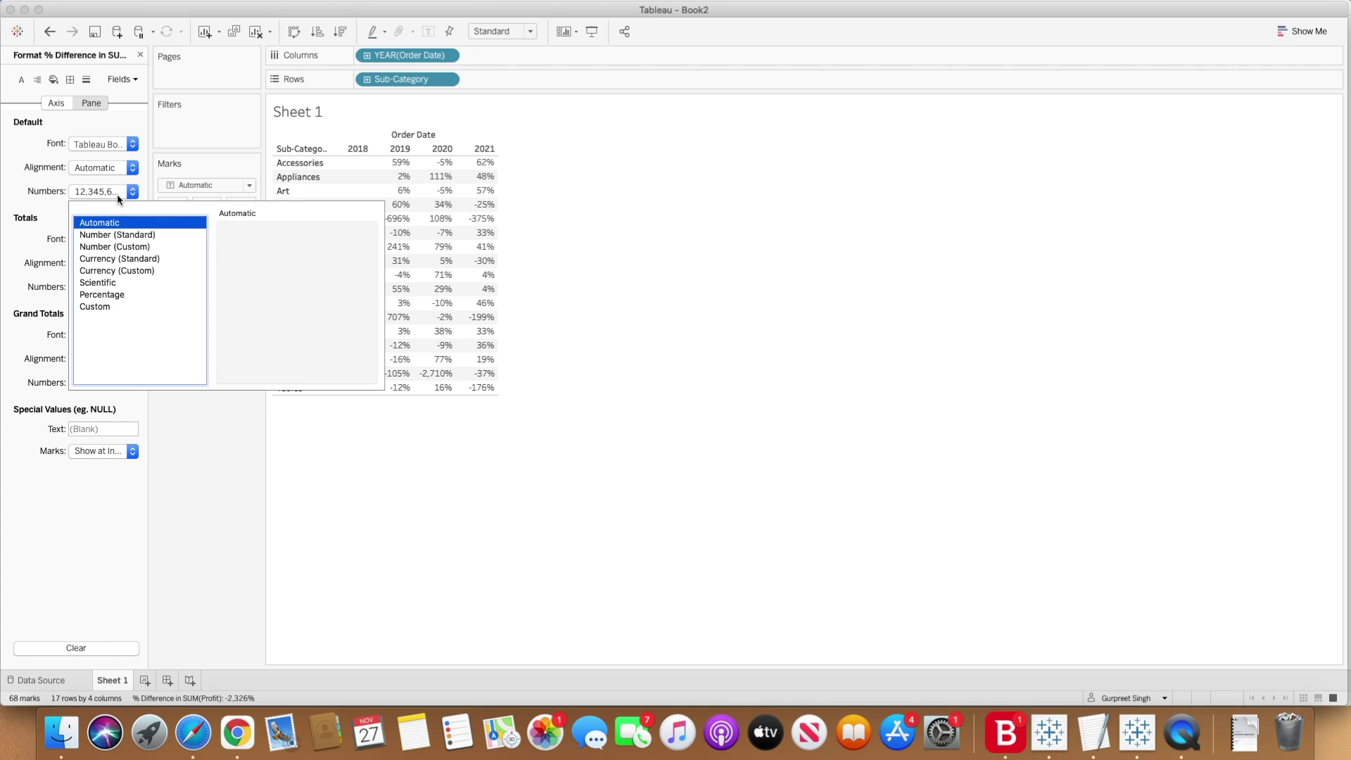
{"action": "left_click", "coordinate": [119, 295]}
{"action": "left_click", "coordinate": [261, 248]}
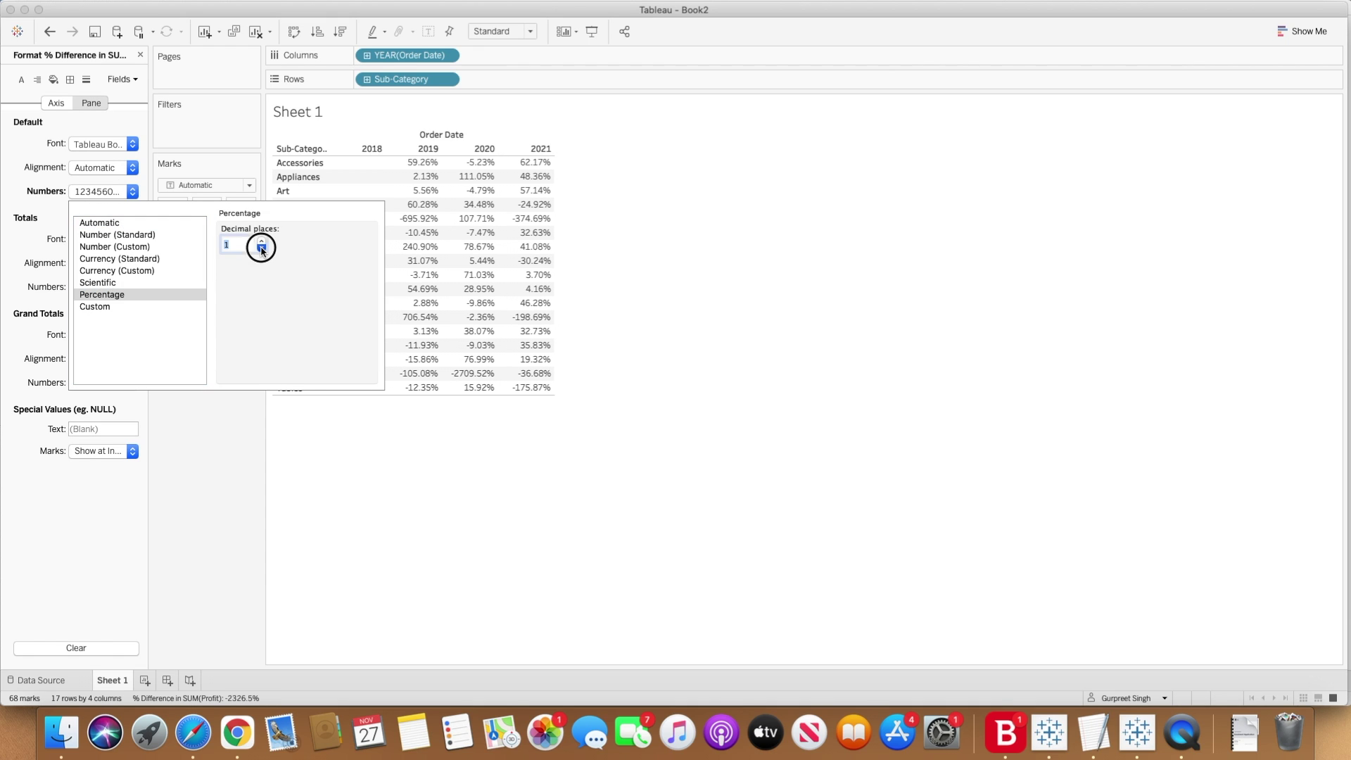
{"action": "left_click", "coordinate": [204, 492]}
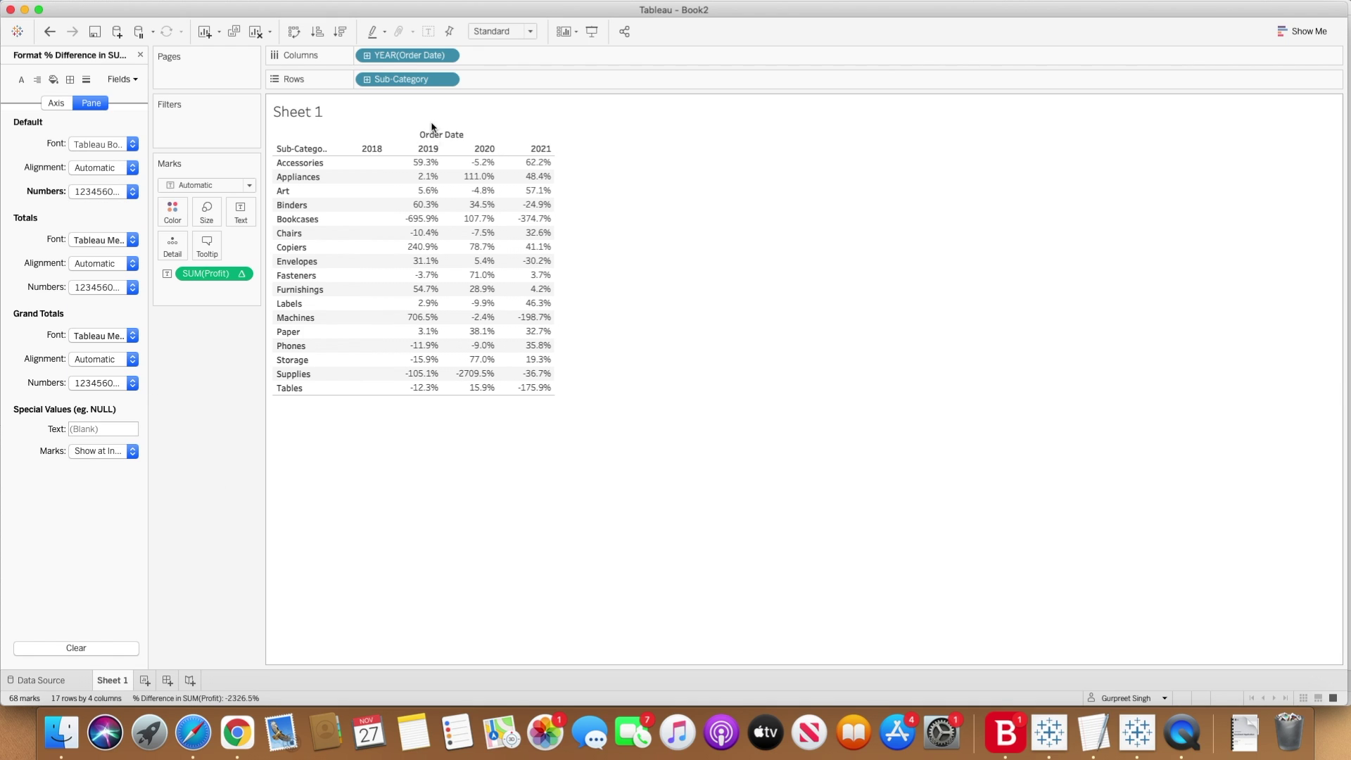
Hide the empty 2018 column from the table and close the formatting pane.
{"action": "right_click", "coordinate": [377, 152]}
{"action": "left_click", "coordinate": [392, 187]}
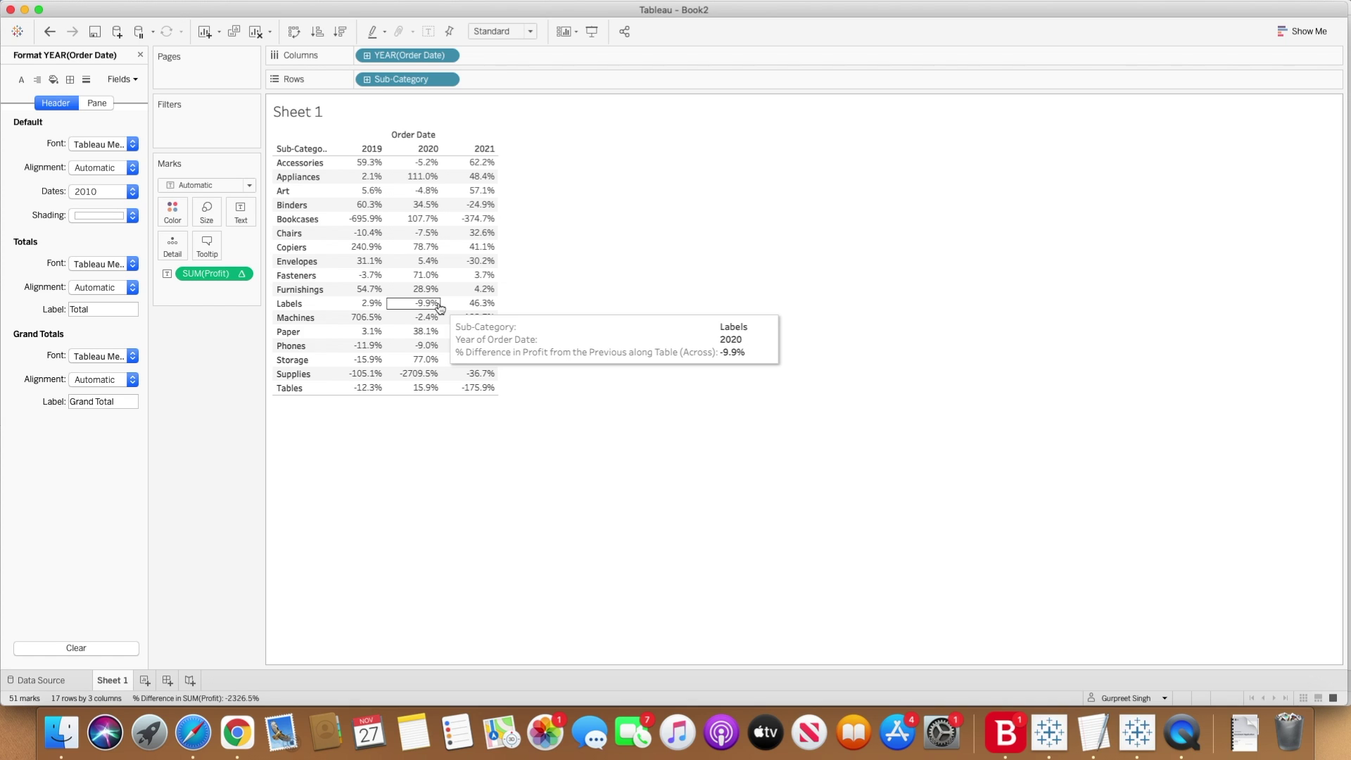
{"action": "left_click", "coordinate": [140, 54]}
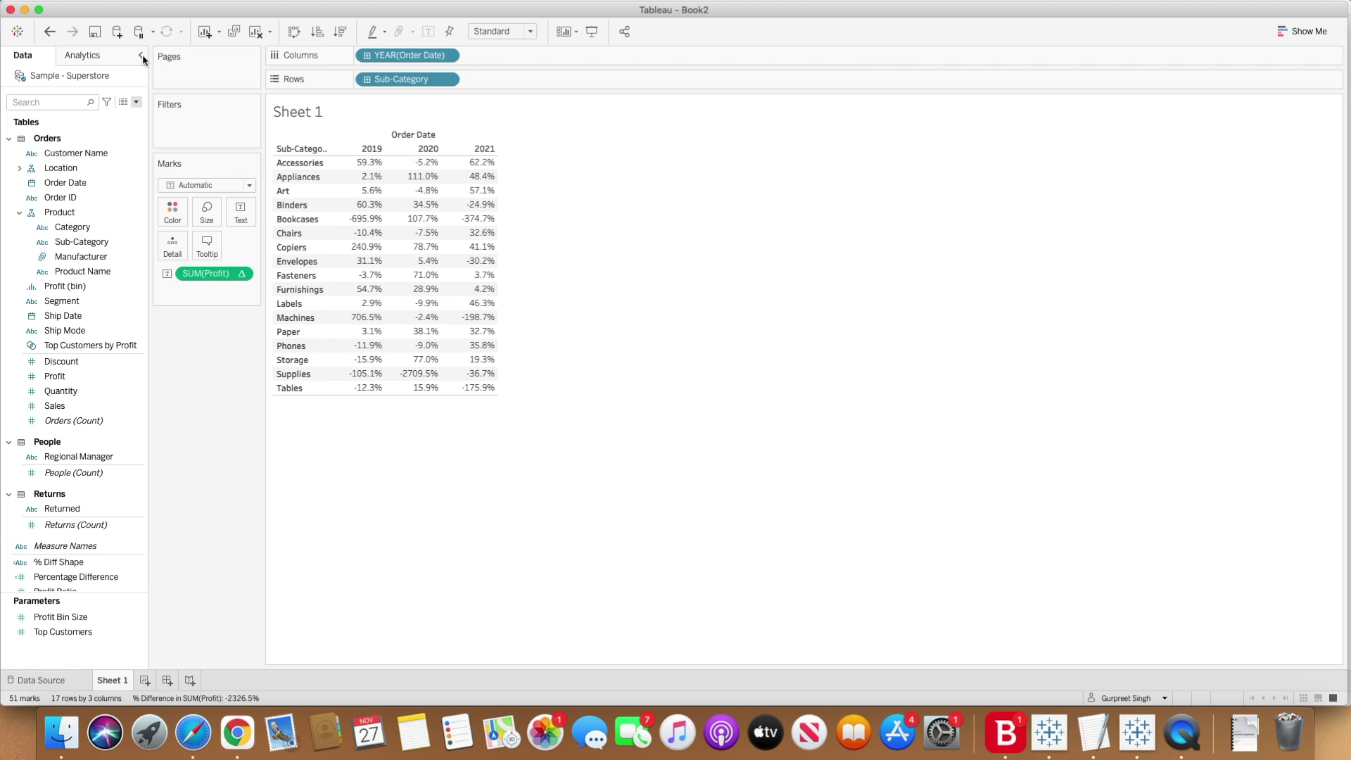
Create a calculated field named "% diff for Shapes" using the formula of the SUM(Profit) table calculation on the Marks card.
{"action": "left_click", "coordinate": [137, 103]}
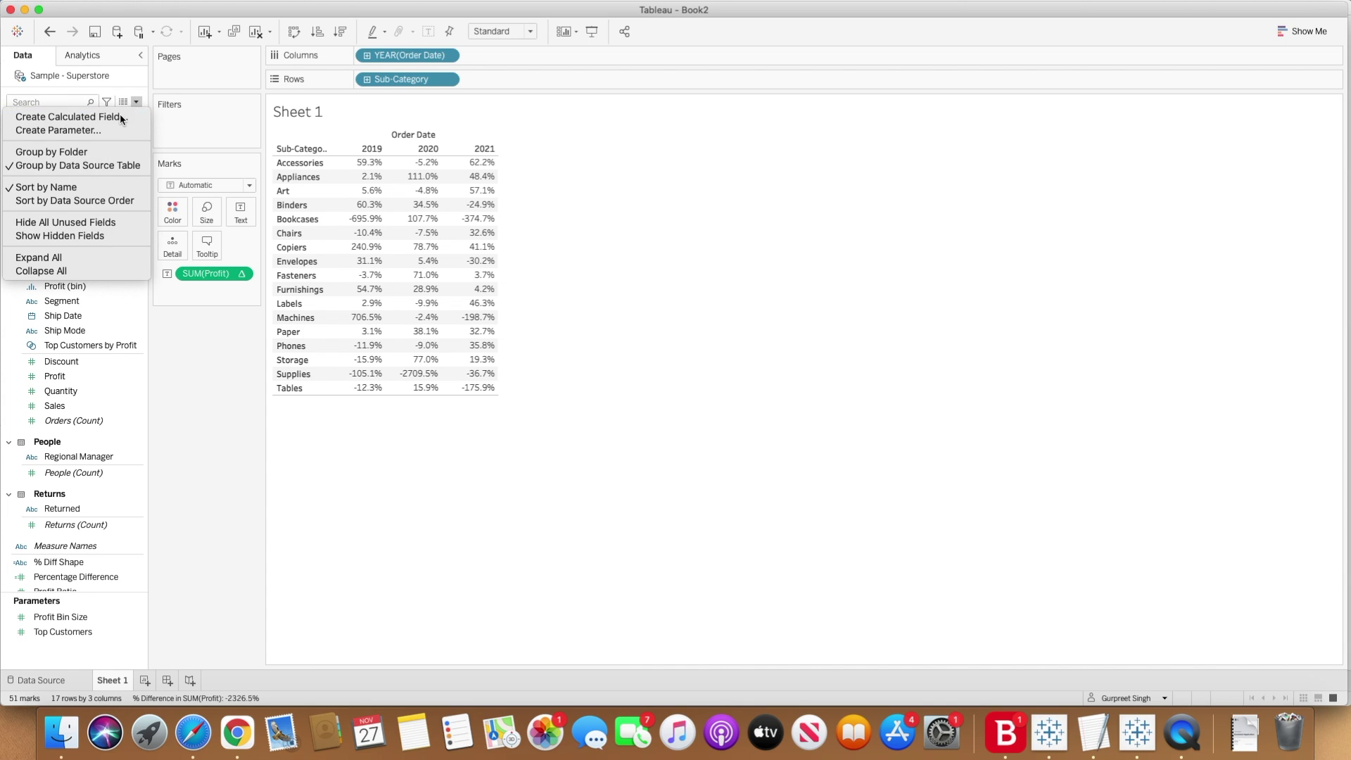
{"action": "left_click", "coordinate": [120, 113]}
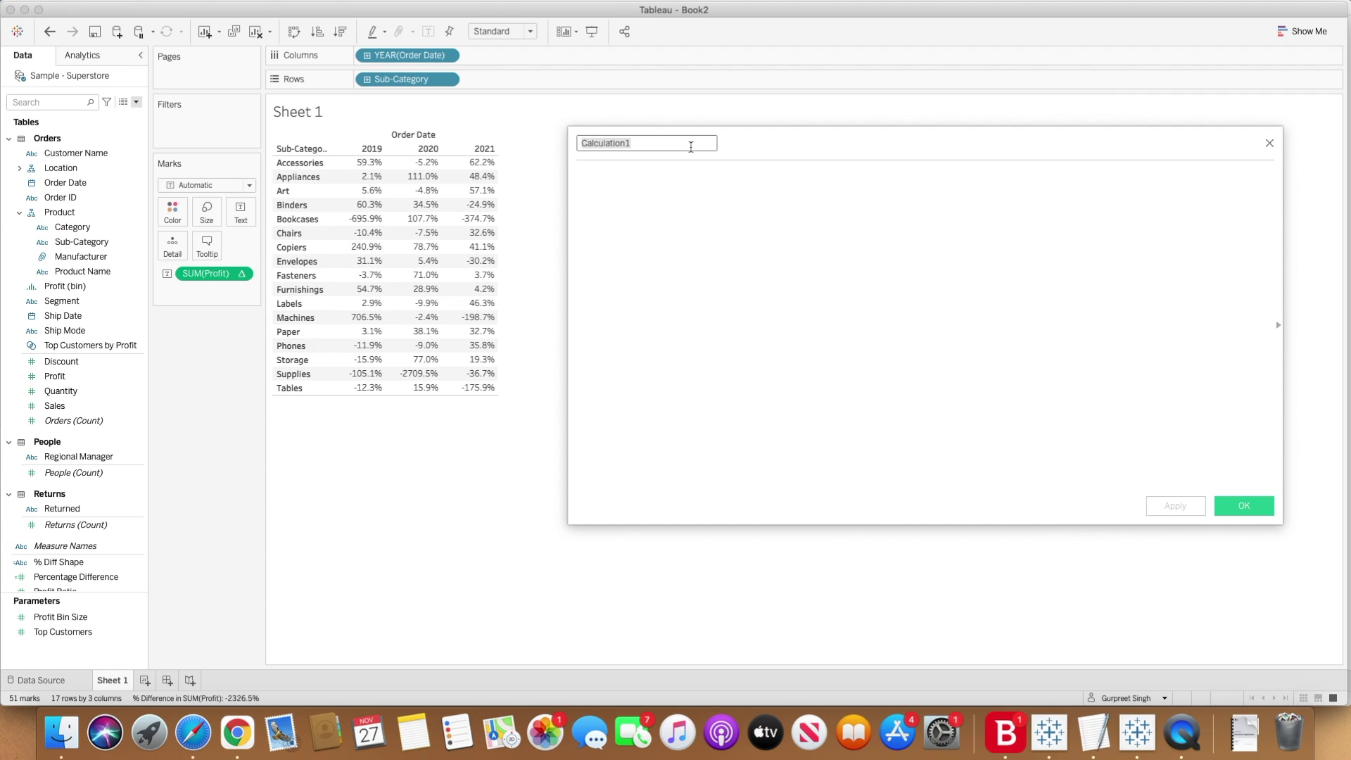
{"action": "type", "text": "% diff for Shapes"}
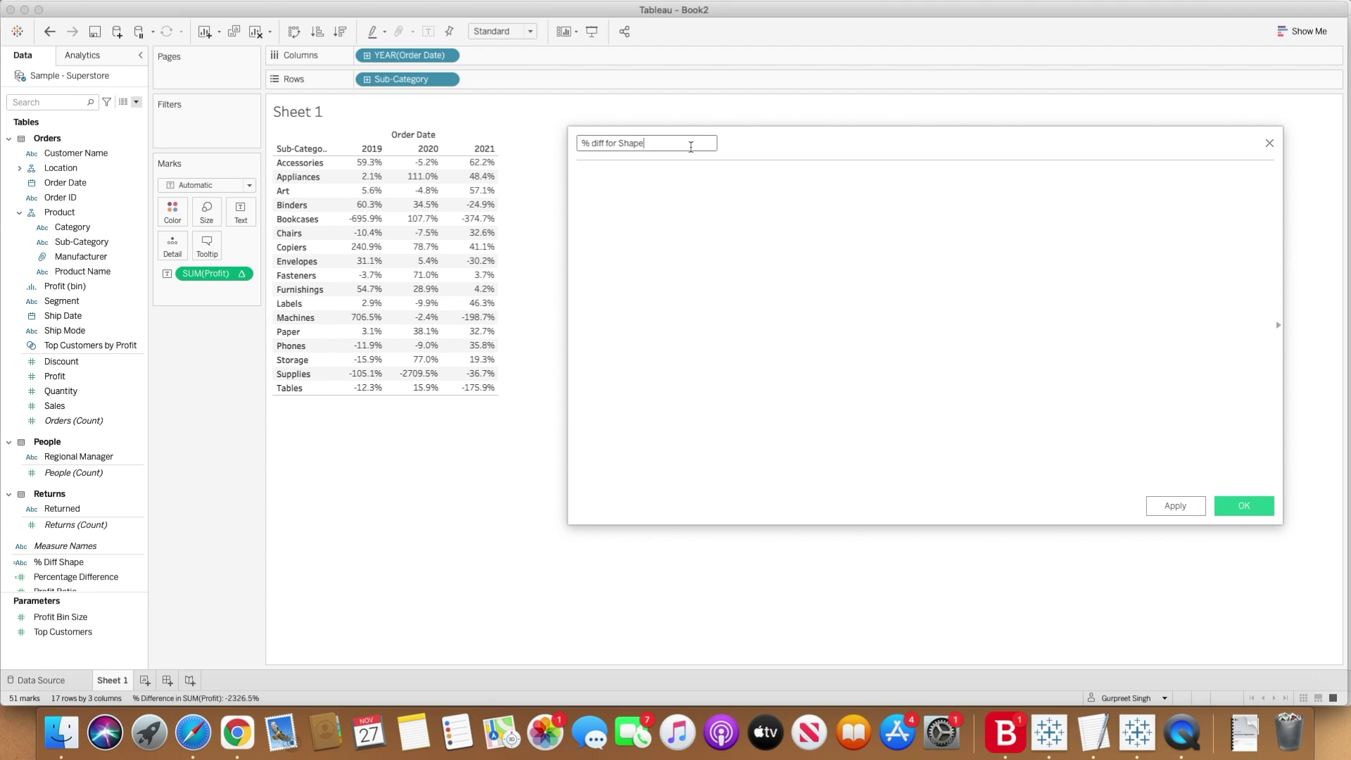
{"action": "left_click", "coordinate": [672, 185]}
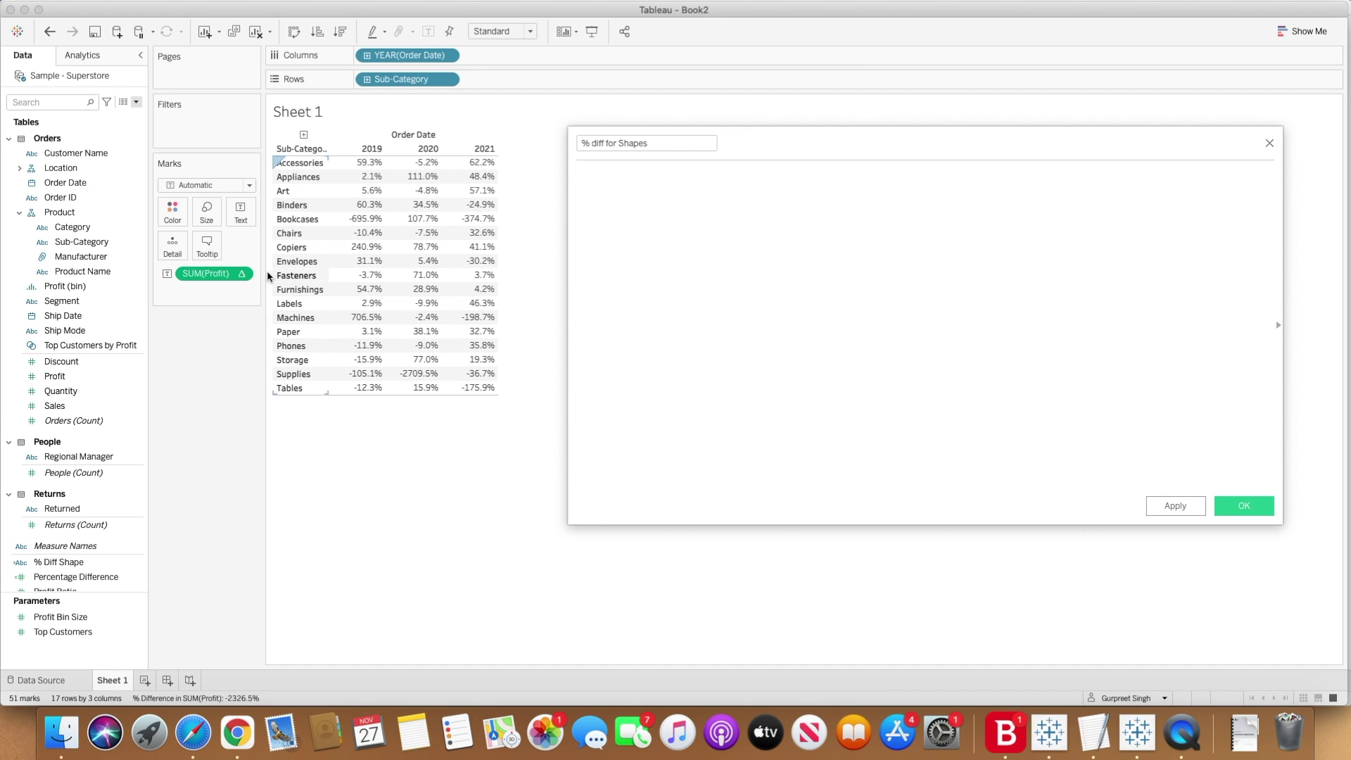
{"action": "left_click_drag", "start_coordinate": [217, 276], "coordinate": [783, 267]}
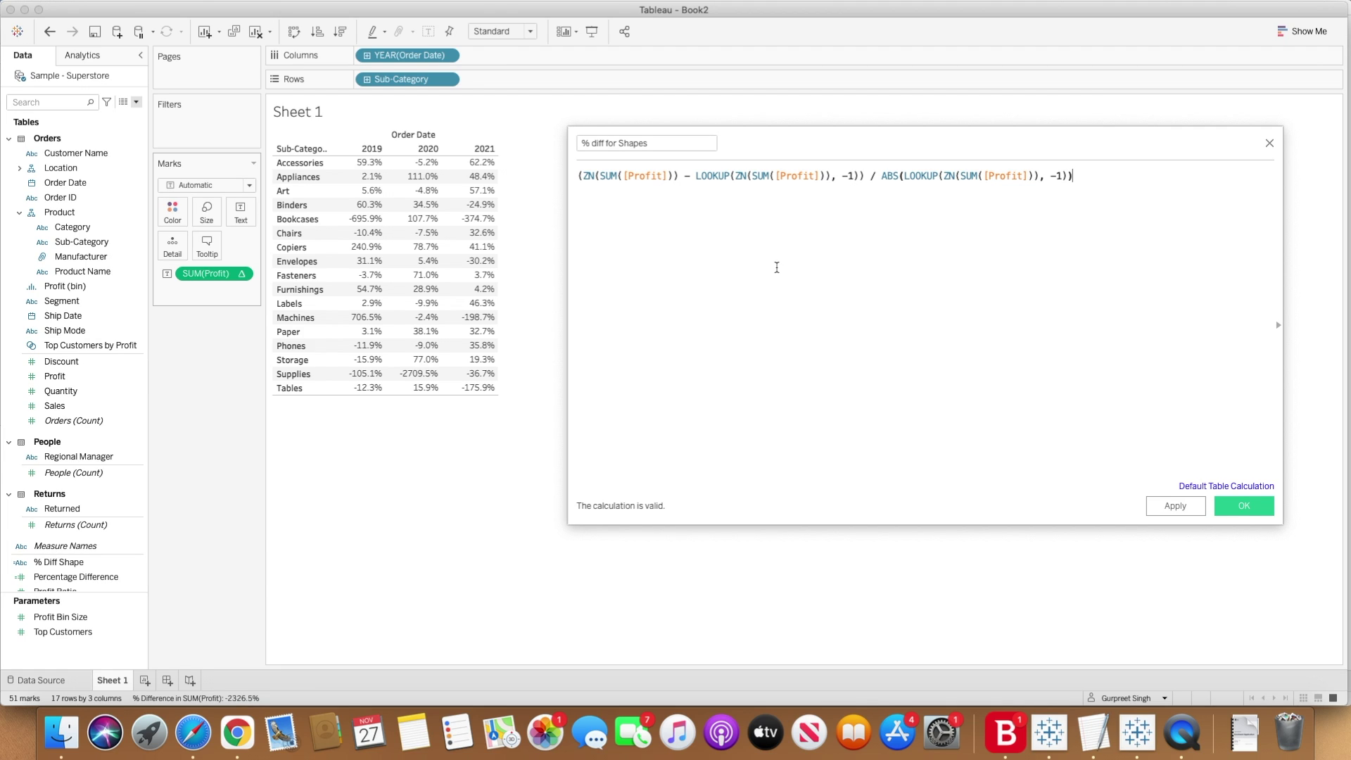
{"action": "left_click", "coordinate": [1253, 503]}
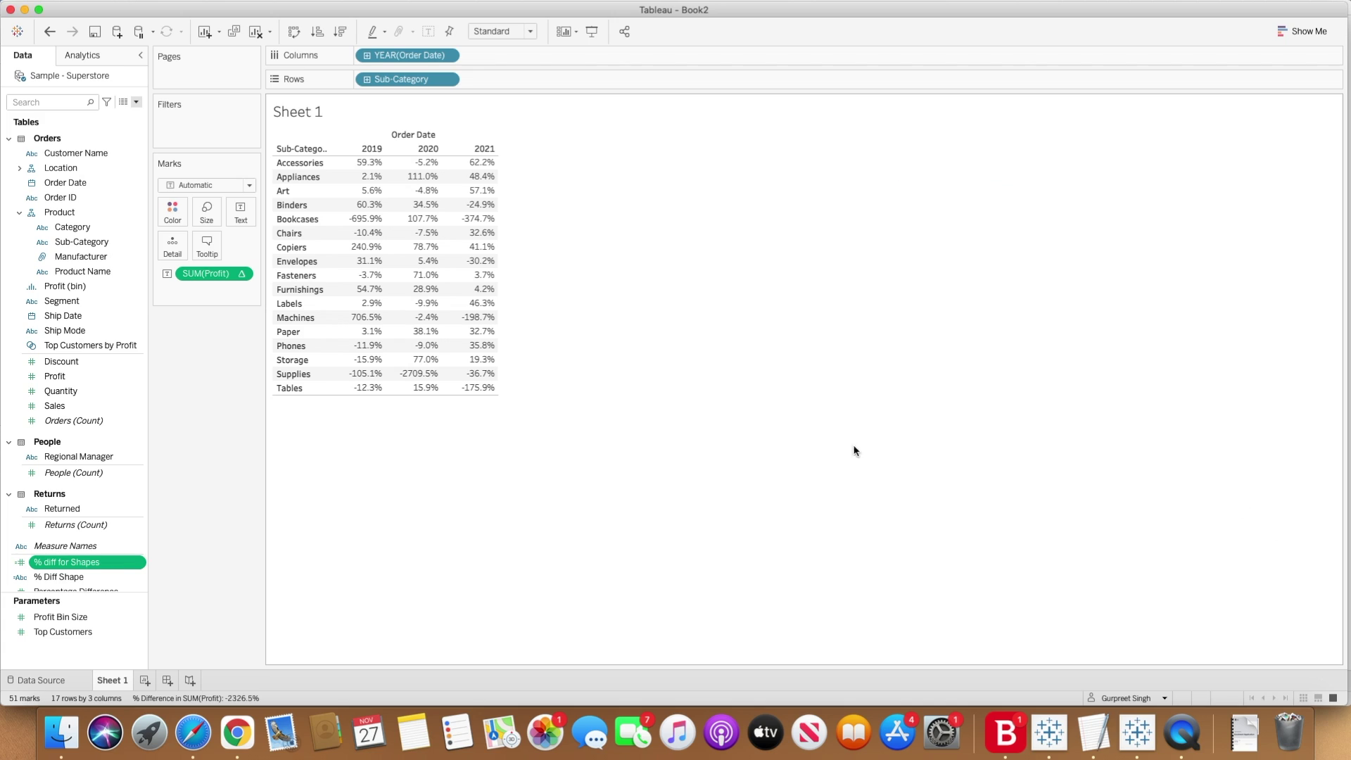
Rename the calculated field "% diff for Shapes" as "% diff Profit".
{"action": "right_click", "coordinate": [128, 563]}
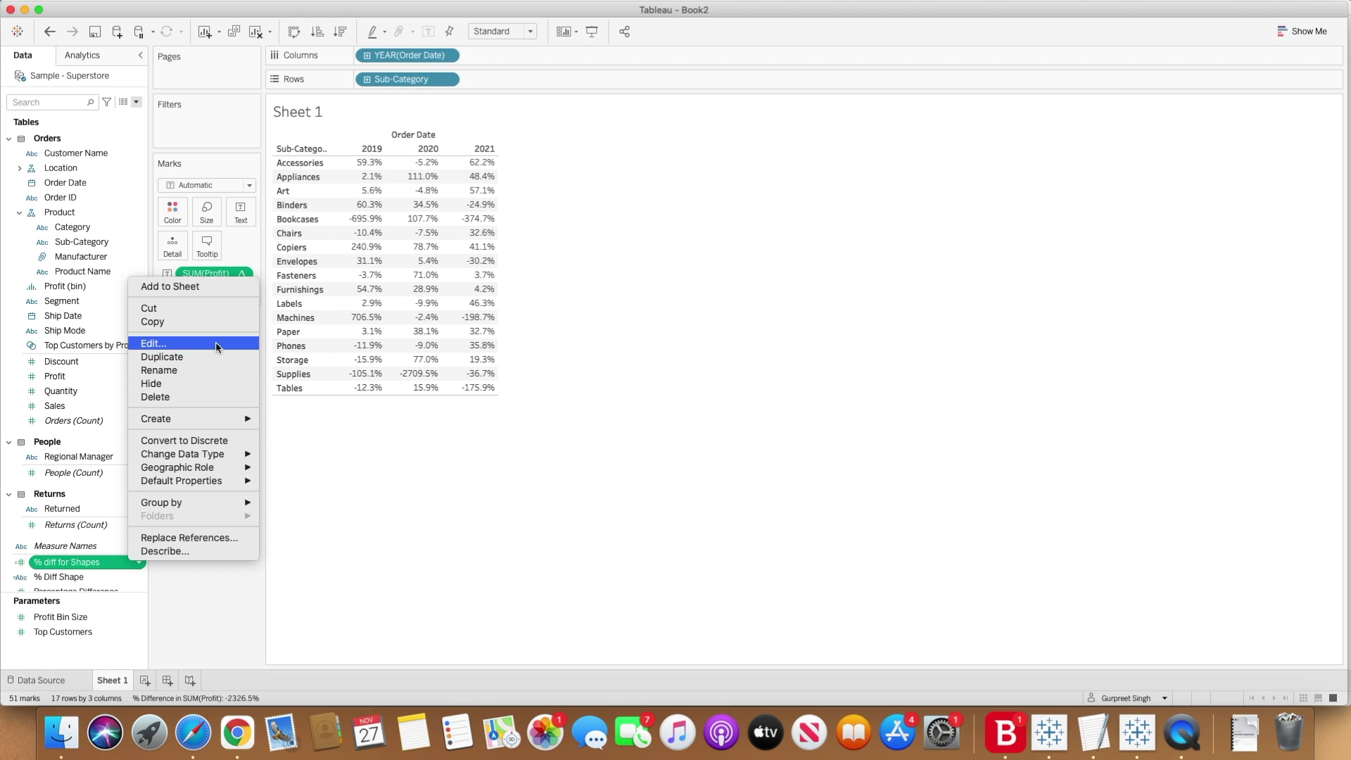
{"action": "left_click", "coordinate": [169, 342]}
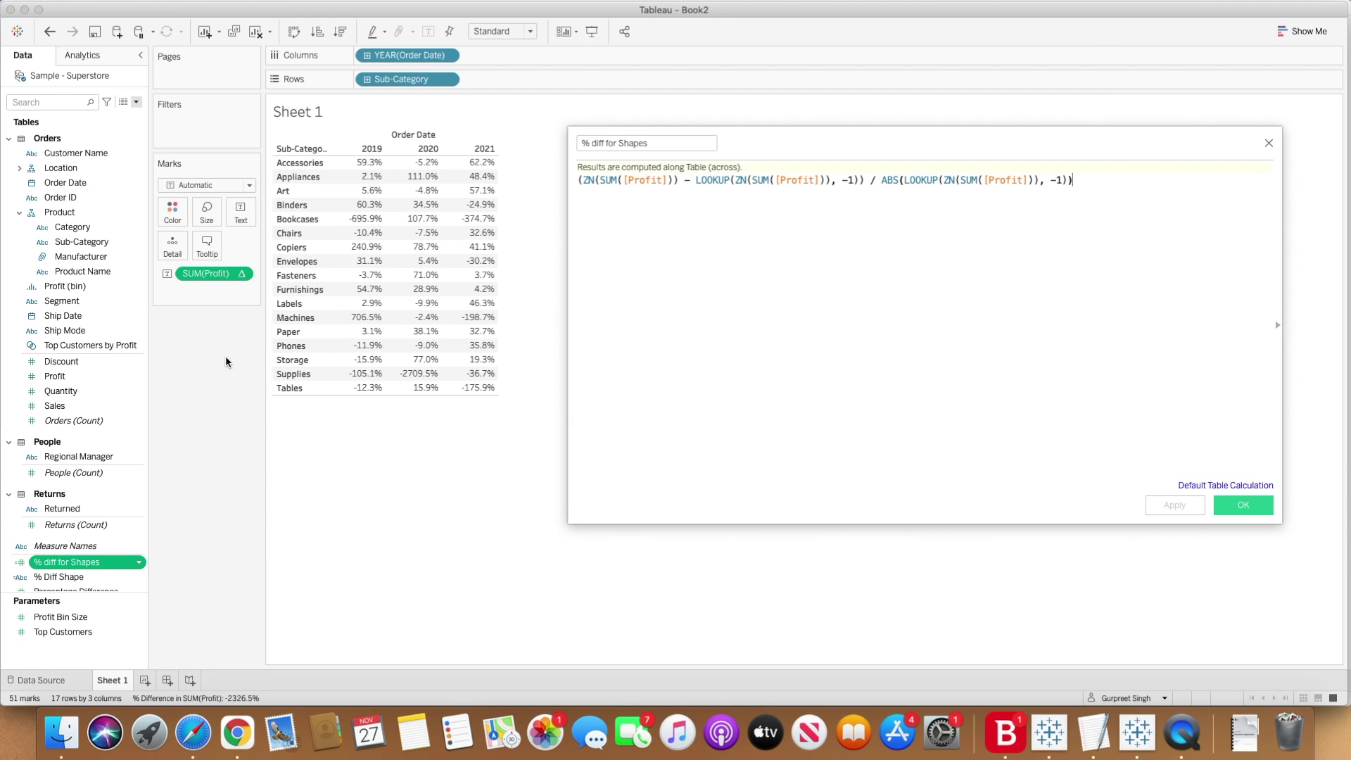
{"action": "left_click_drag", "start_coordinate": [652, 144], "coordinate": [609, 144]}
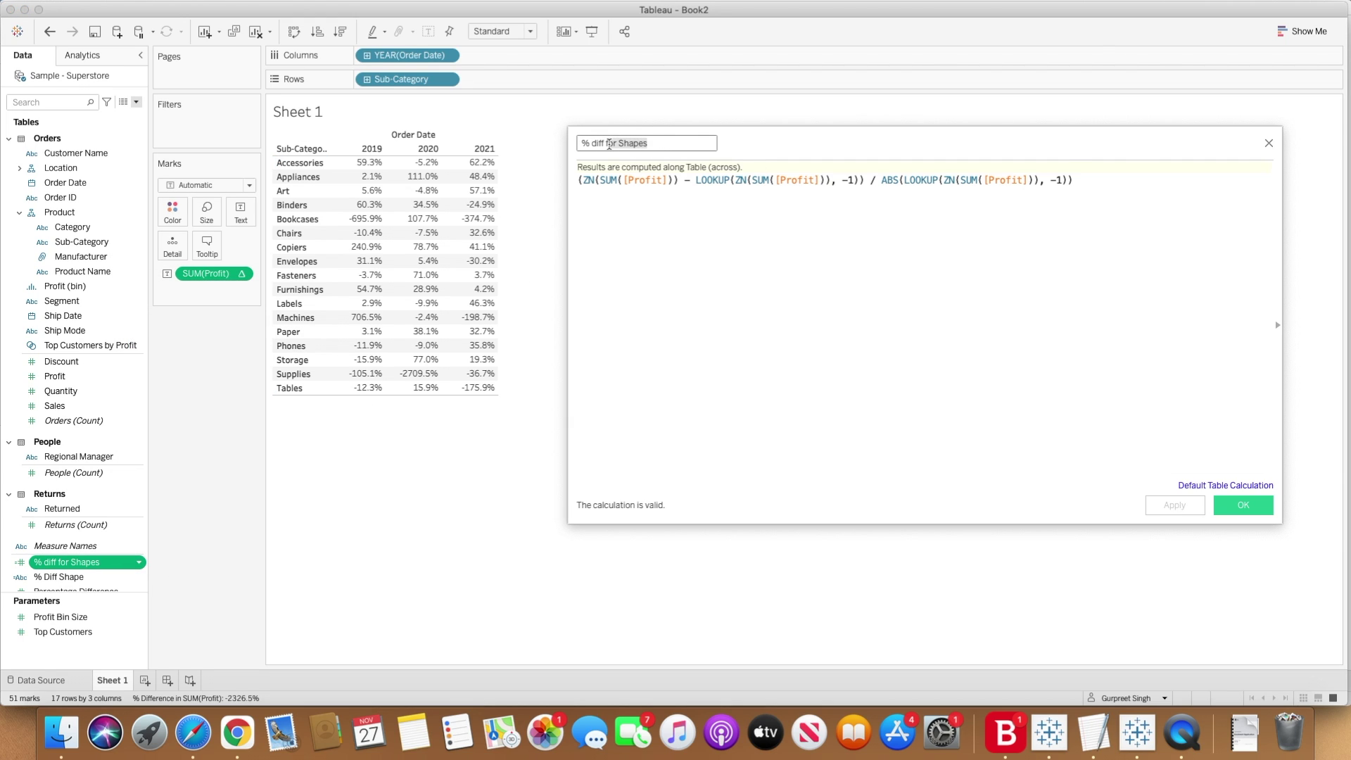
{"action": "key", "text": "BackSpace"}
{"action": "type", "text": "Profit"}
{"action": "left_click", "coordinate": [1244, 505]}
Delete the old "% Diff Shape" field from the data source.
{"action": "right_click", "coordinate": [67, 564]}
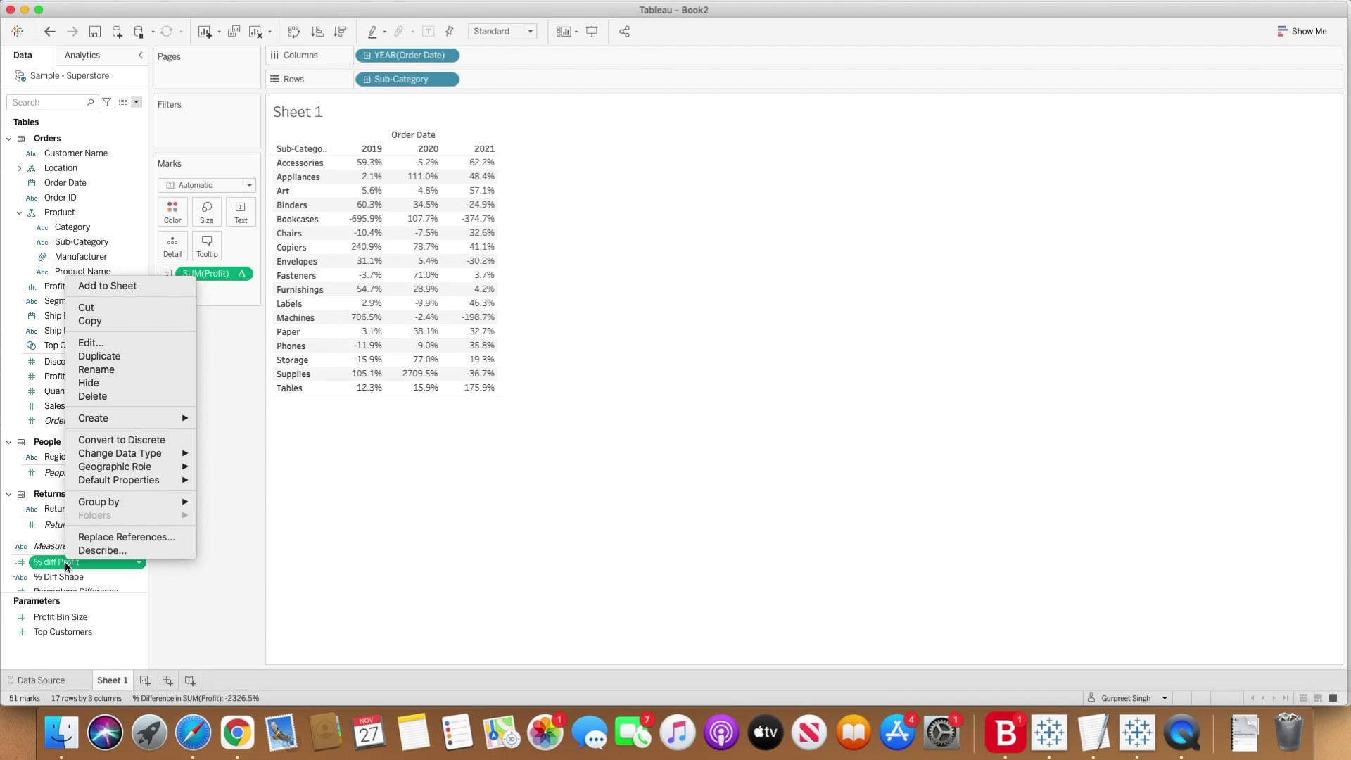
{"action": "left_click", "coordinate": [76, 577]}
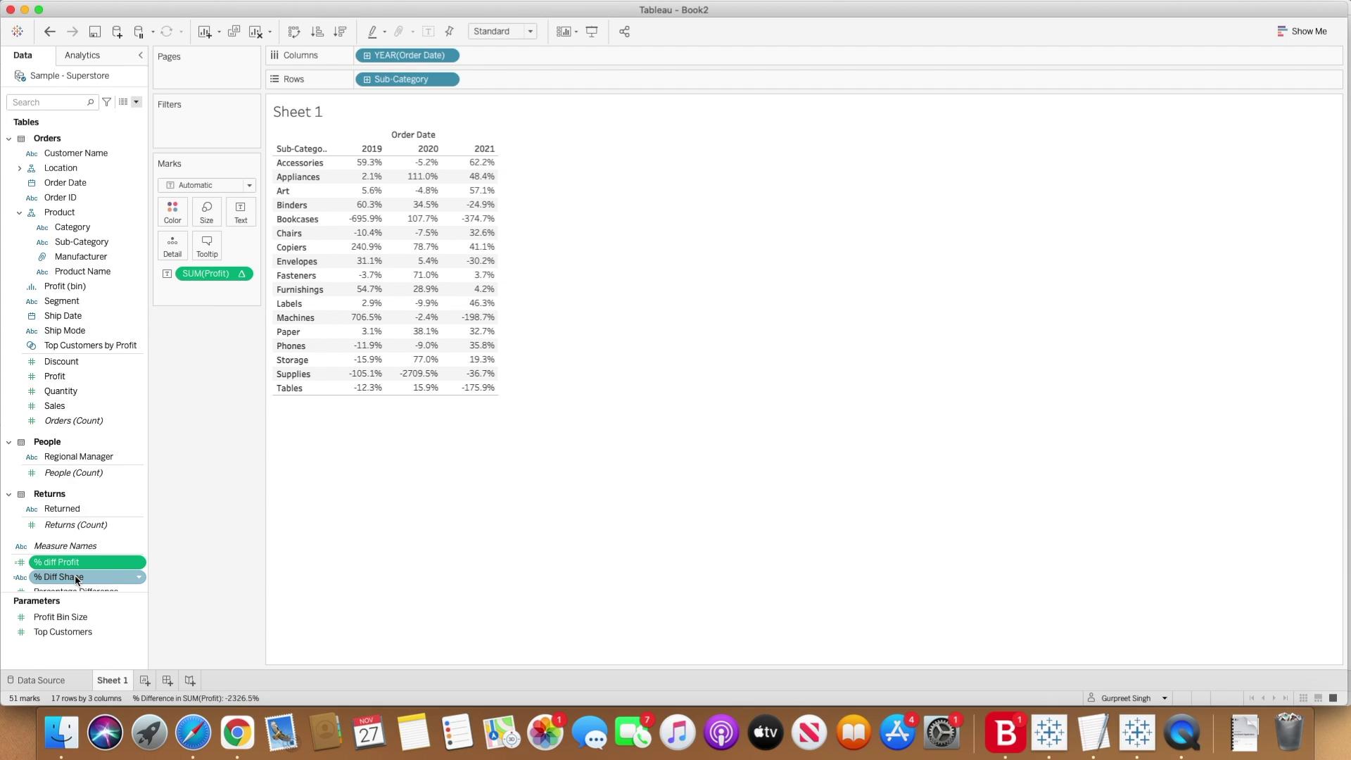
{"action": "right_click", "coordinate": [77, 578]}
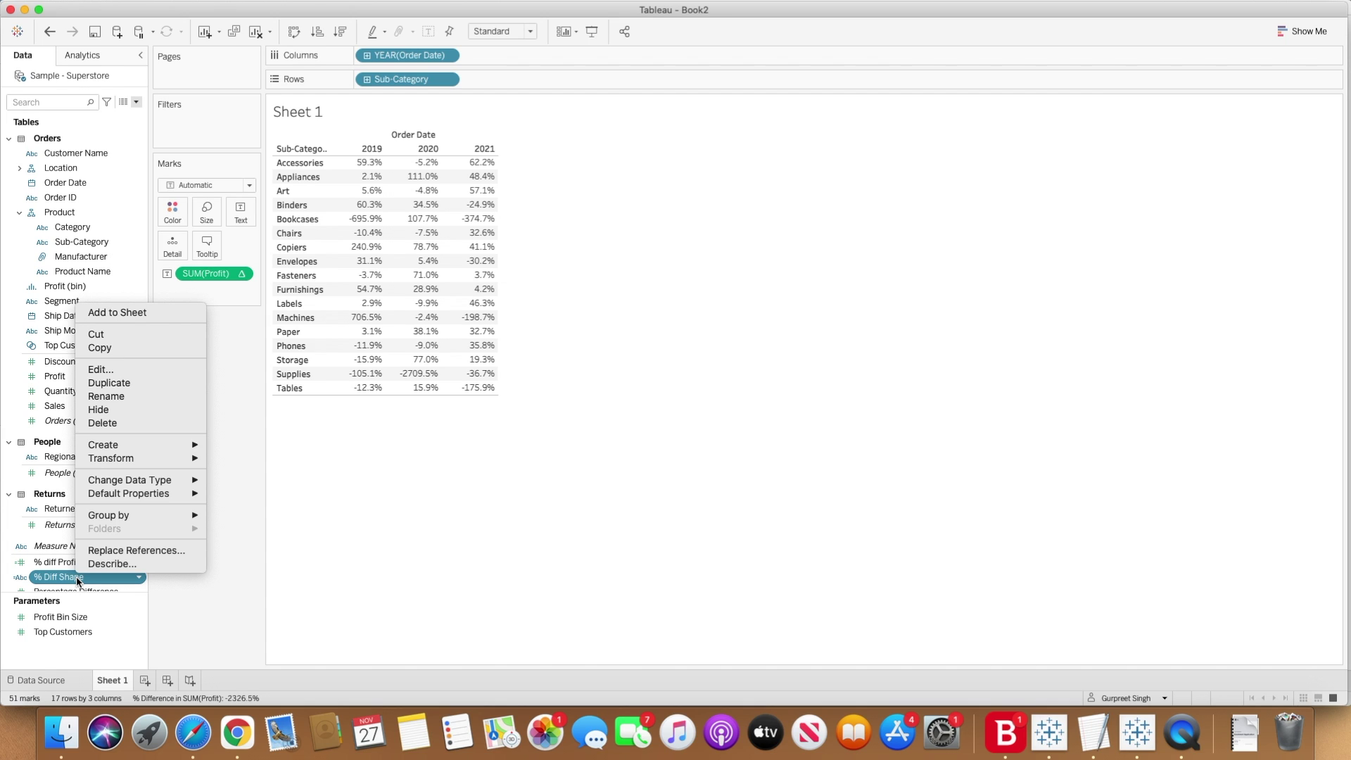
{"action": "left_click", "coordinate": [105, 423]}
Review the formula of the "% diff Profit" calculated field and close it without changes.
{"action": "left_click", "coordinate": [79, 561]}
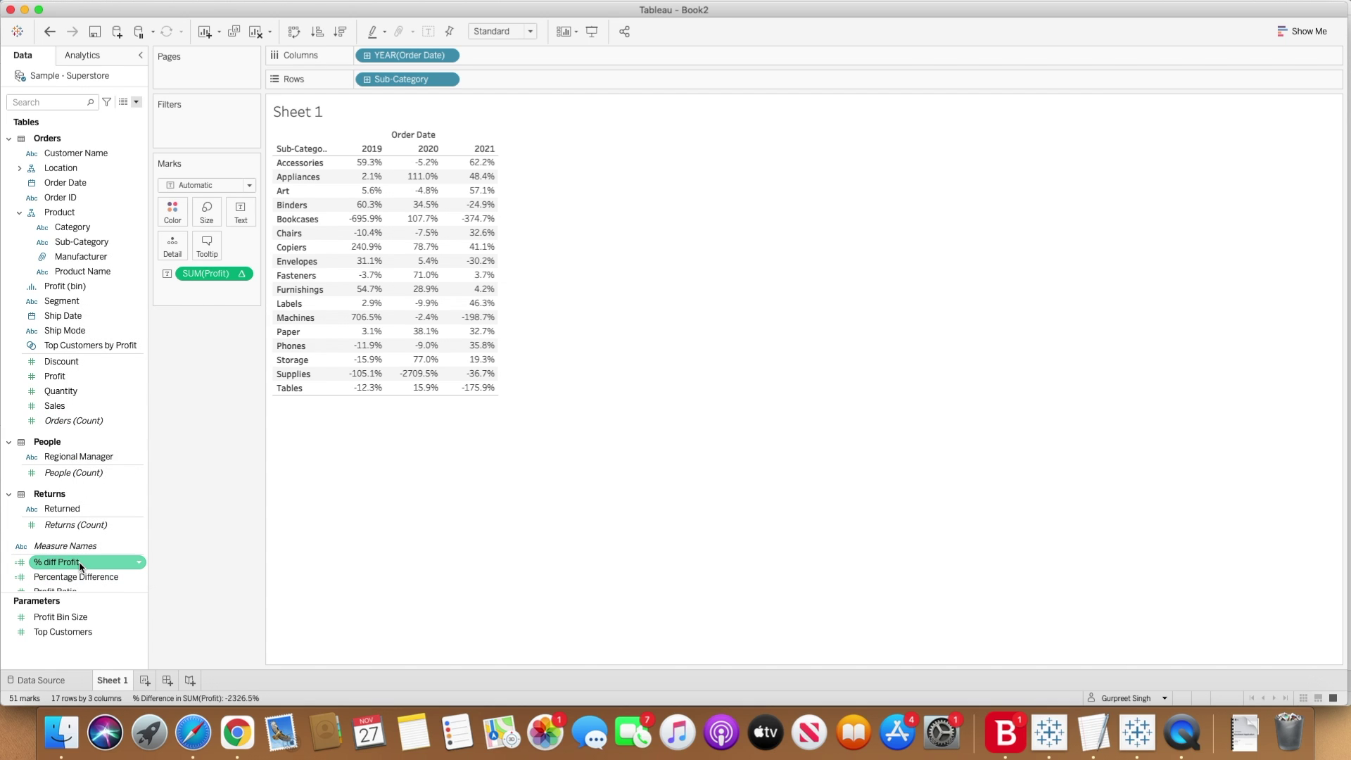
{"action": "right_click", "coordinate": [79, 561]}
{"action": "left_click", "coordinate": [124, 345]}
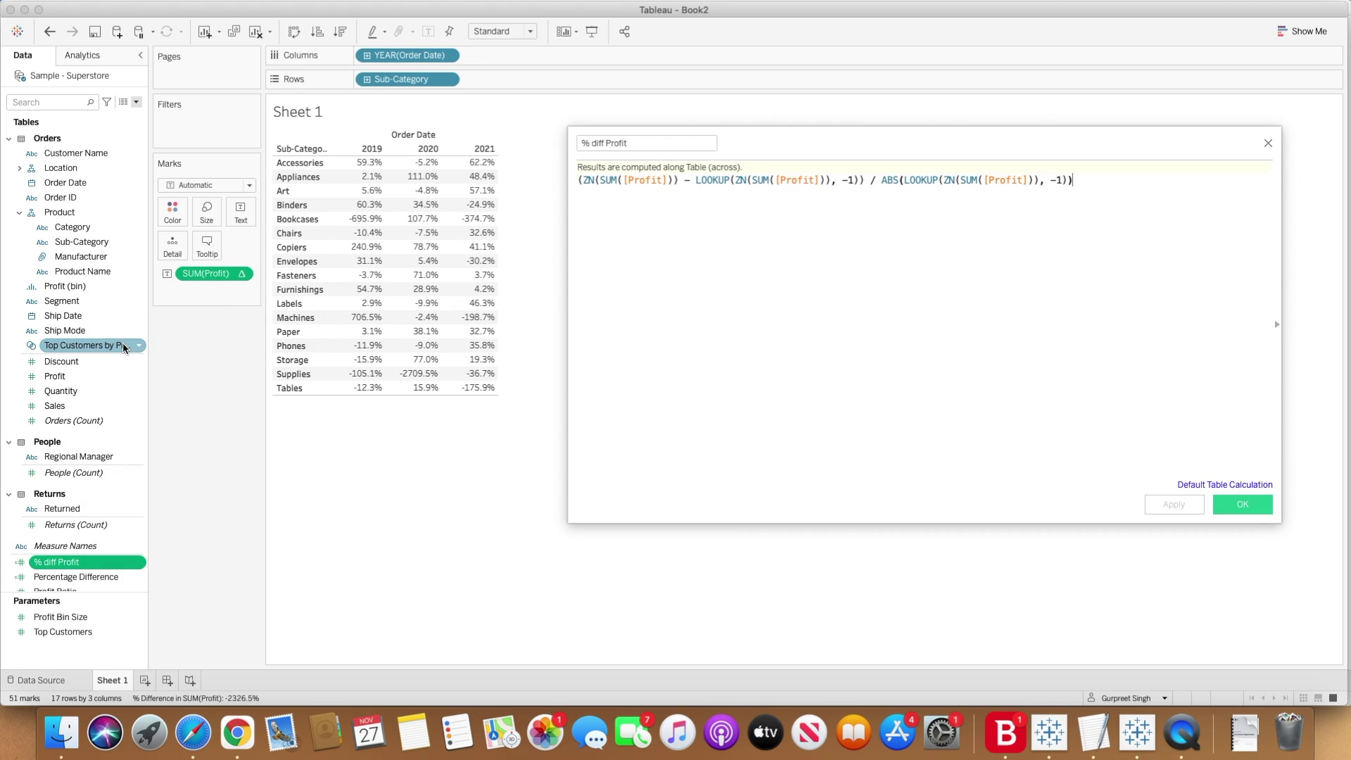
{"action": "left_click", "coordinate": [1219, 499]}
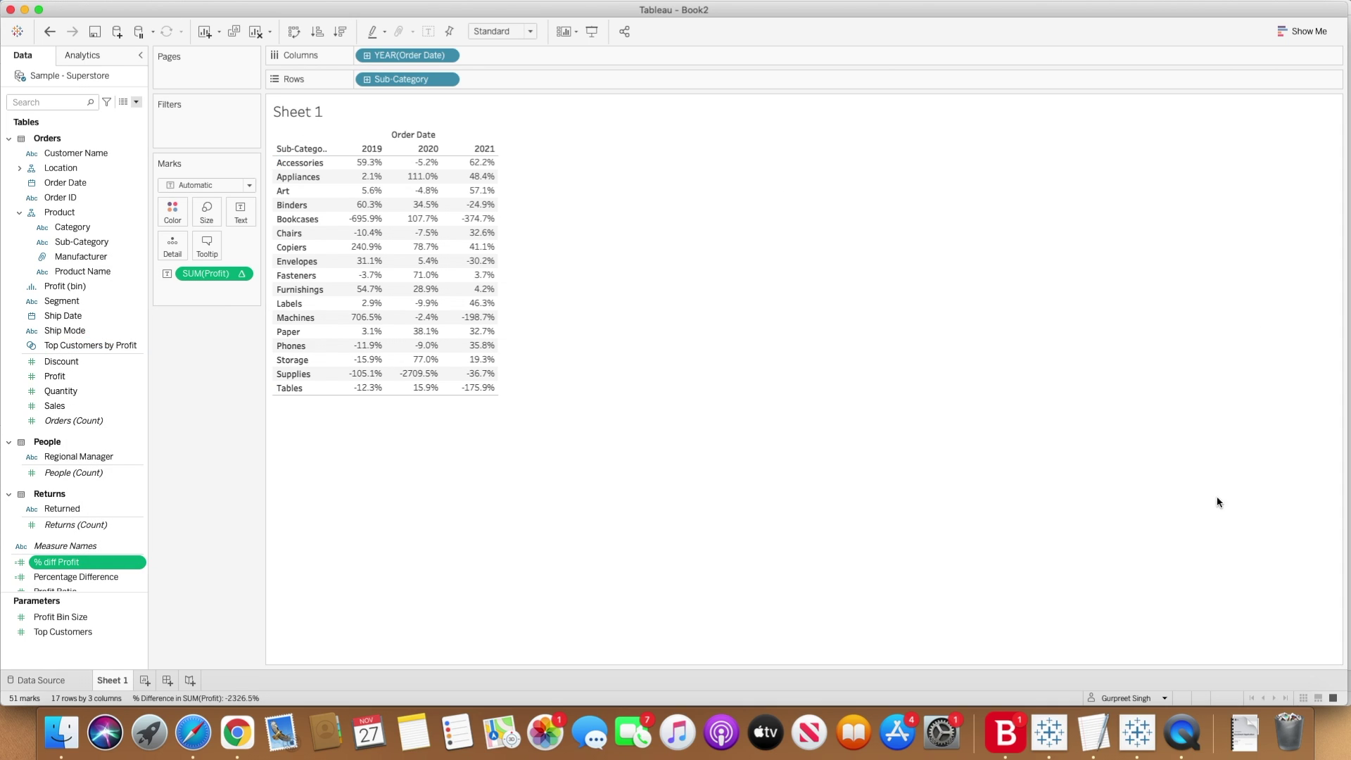
Start a new calculated field based on "% diff Profit" and name it "Shape".
{"action": "right_click", "coordinate": [83, 562]}
{"action": "mouse_move", "coordinate": [146, 421]}
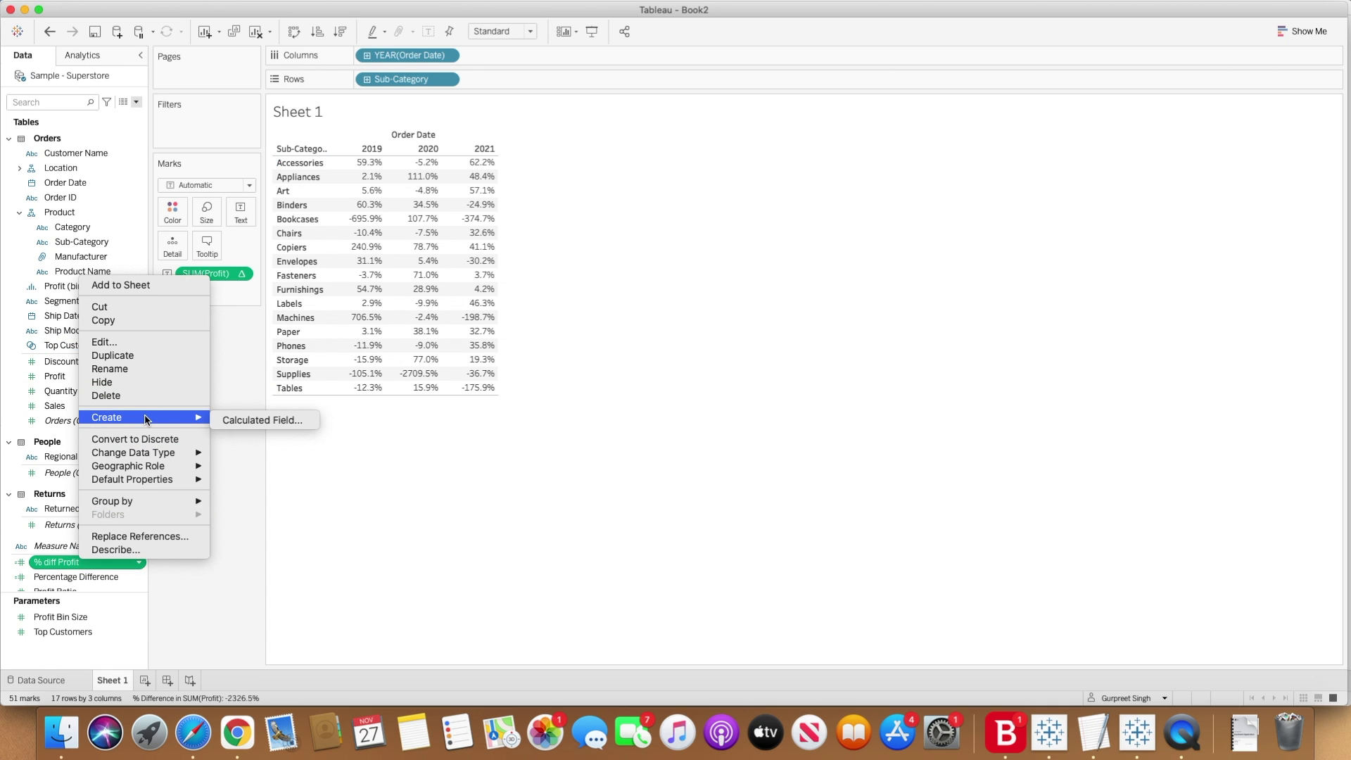
{"action": "left_click", "coordinate": [256, 420]}
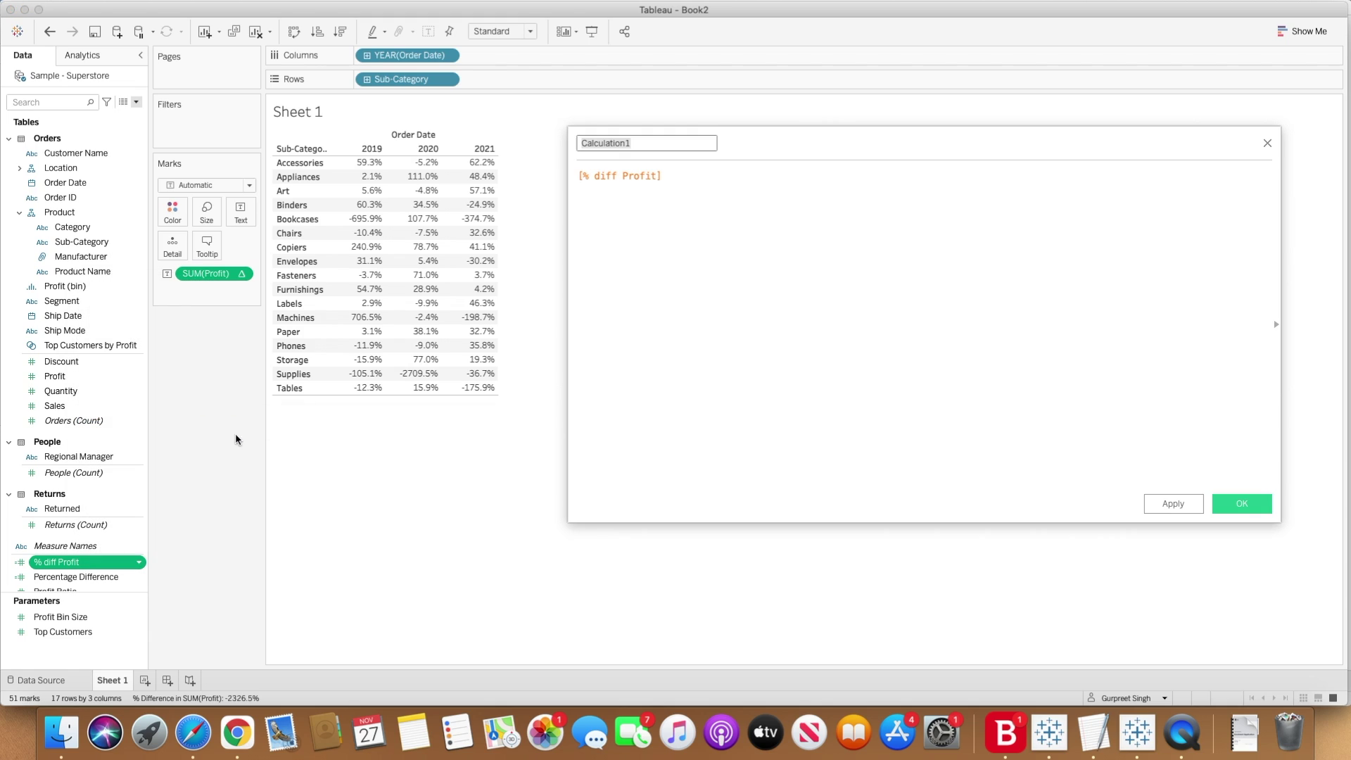
{"action": "type", "text": "Shape"}
Define the Shape formula as if [% diff Profit] > 0 then "+ve" else "-ve" END and save the field.
{"action": "left_click", "coordinate": [729, 176]}
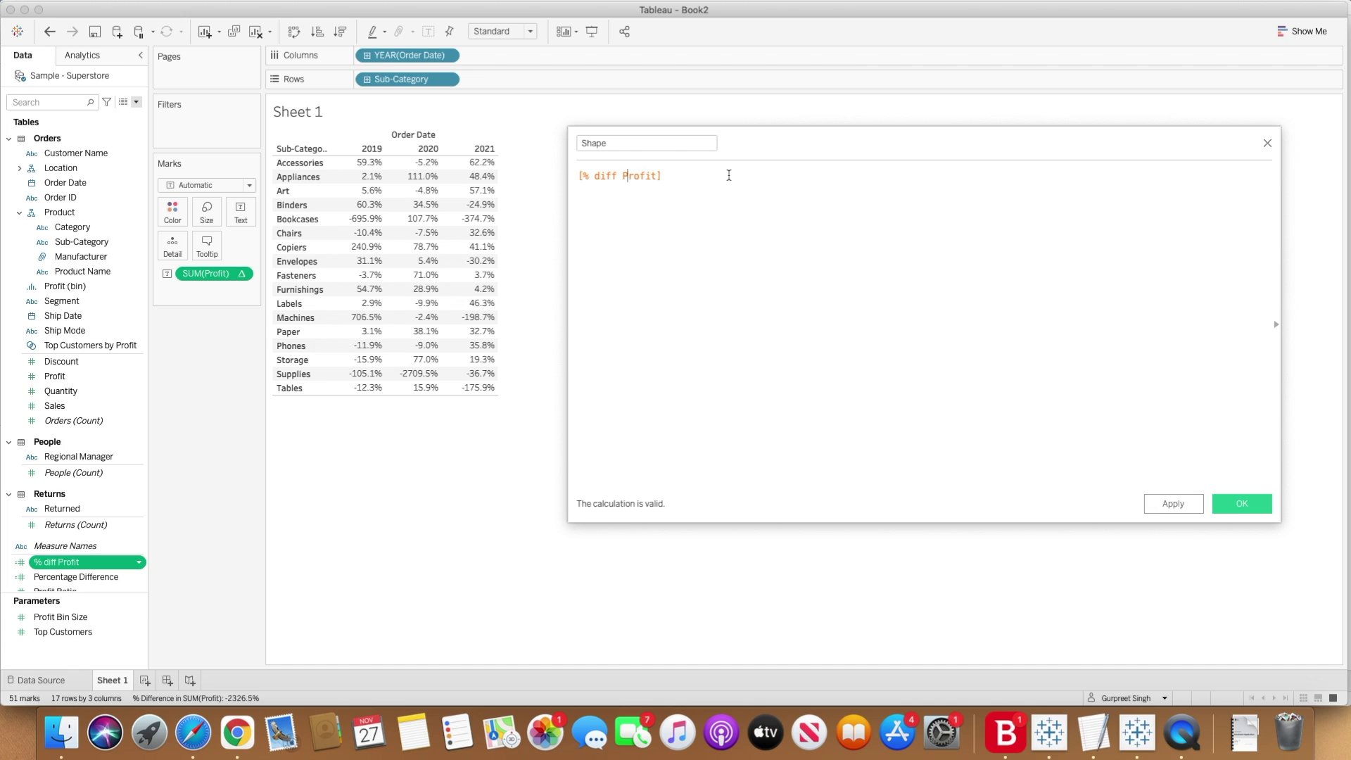
{"action": "key", "text": "Left"}
{"action": "key", "text": "Left"}
{"action": "key", "text": "Left"}
{"action": "key", "text": "Left"}
{"action": "key", "text": "Left"}
{"action": "key", "text": "Left"}
{"action": "key", "text": "Left"}
{"action": "key", "text": "Left"}
{"action": "type", "text": "if"}
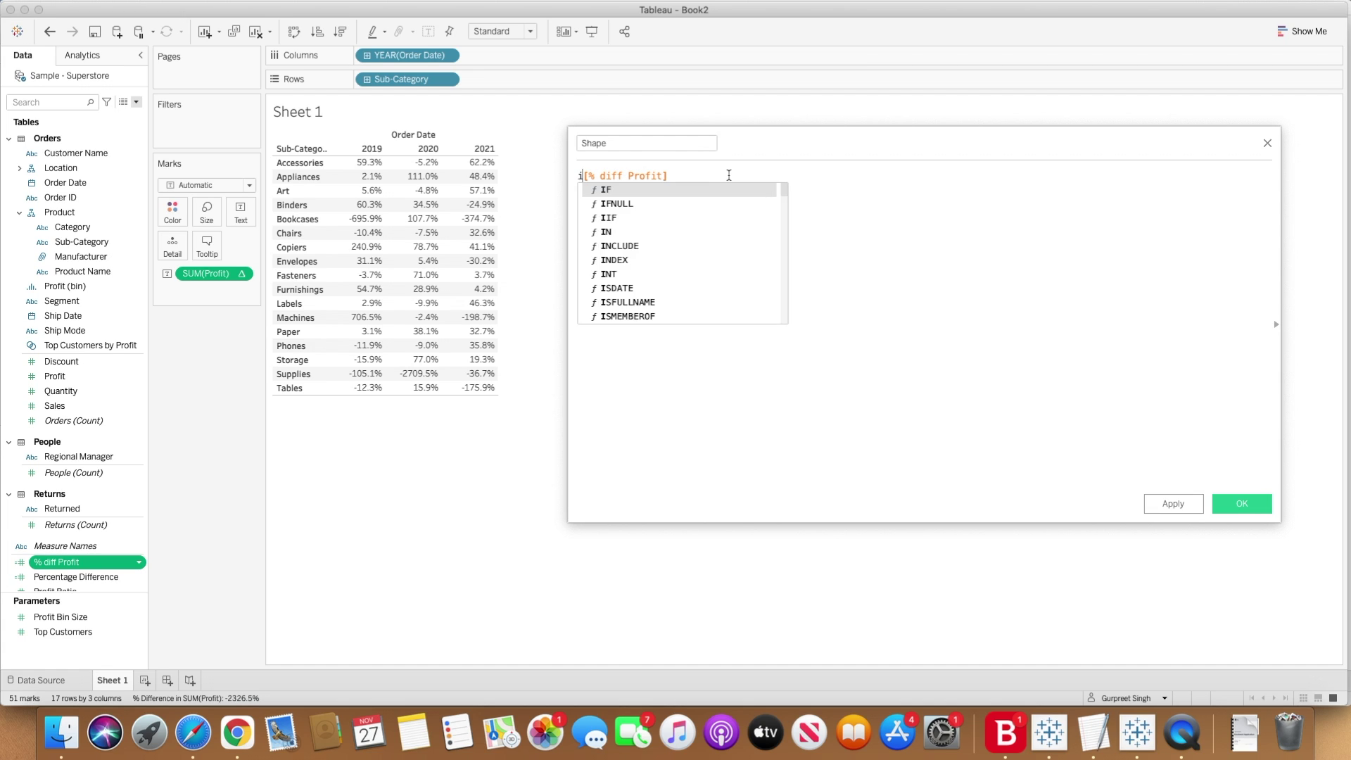
{"action": "left_click", "coordinate": [729, 175]}
{"action": "type", "text": "> 0 then"}
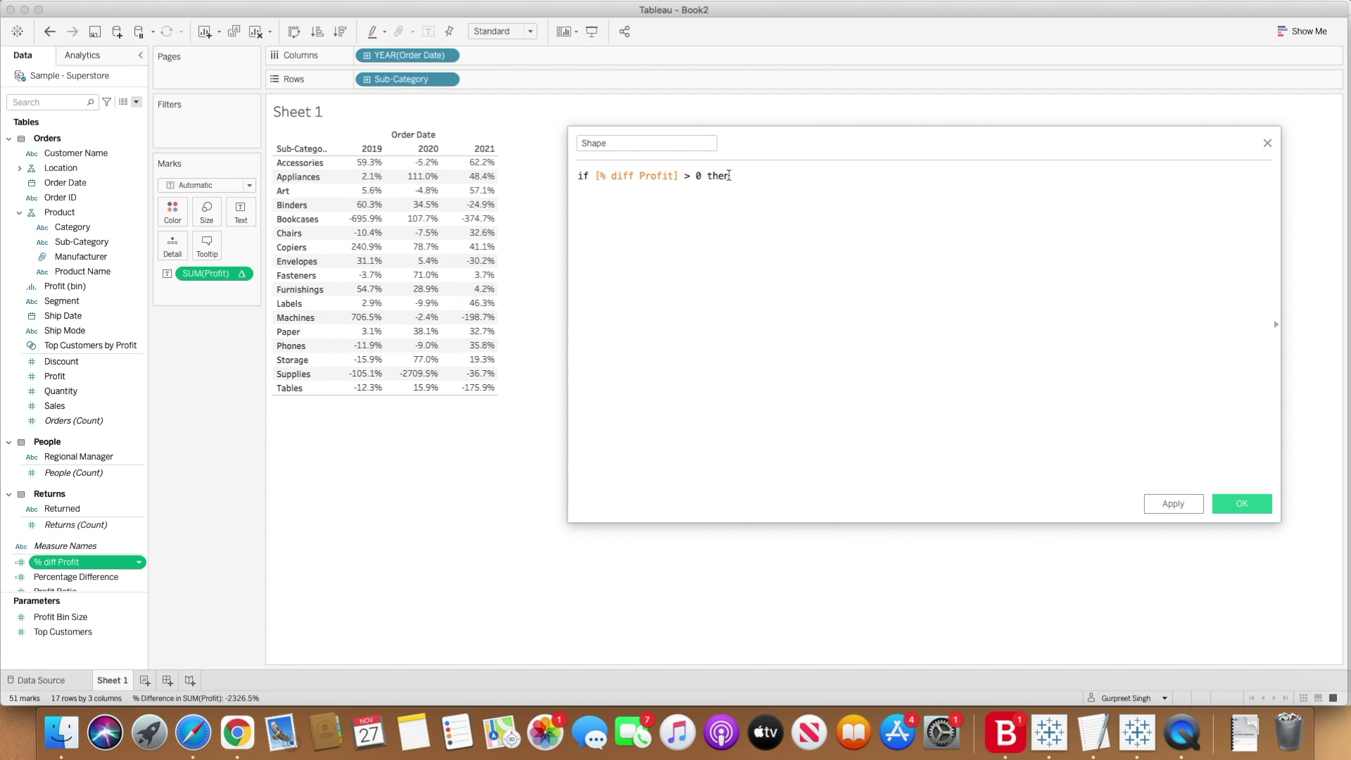
{"action": "type", "text": " \"+ve\" else \"-ve\" END"}
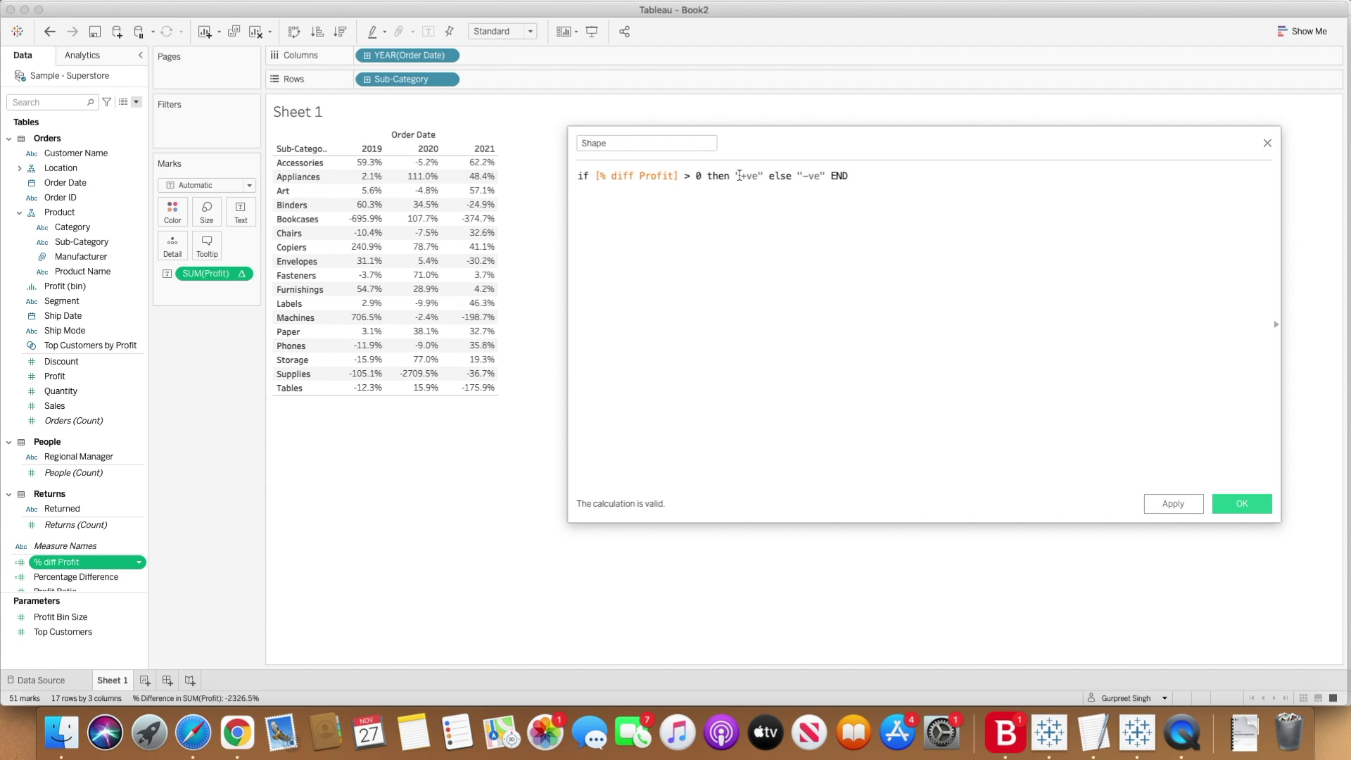
{"action": "left_click", "coordinate": [1234, 507]}
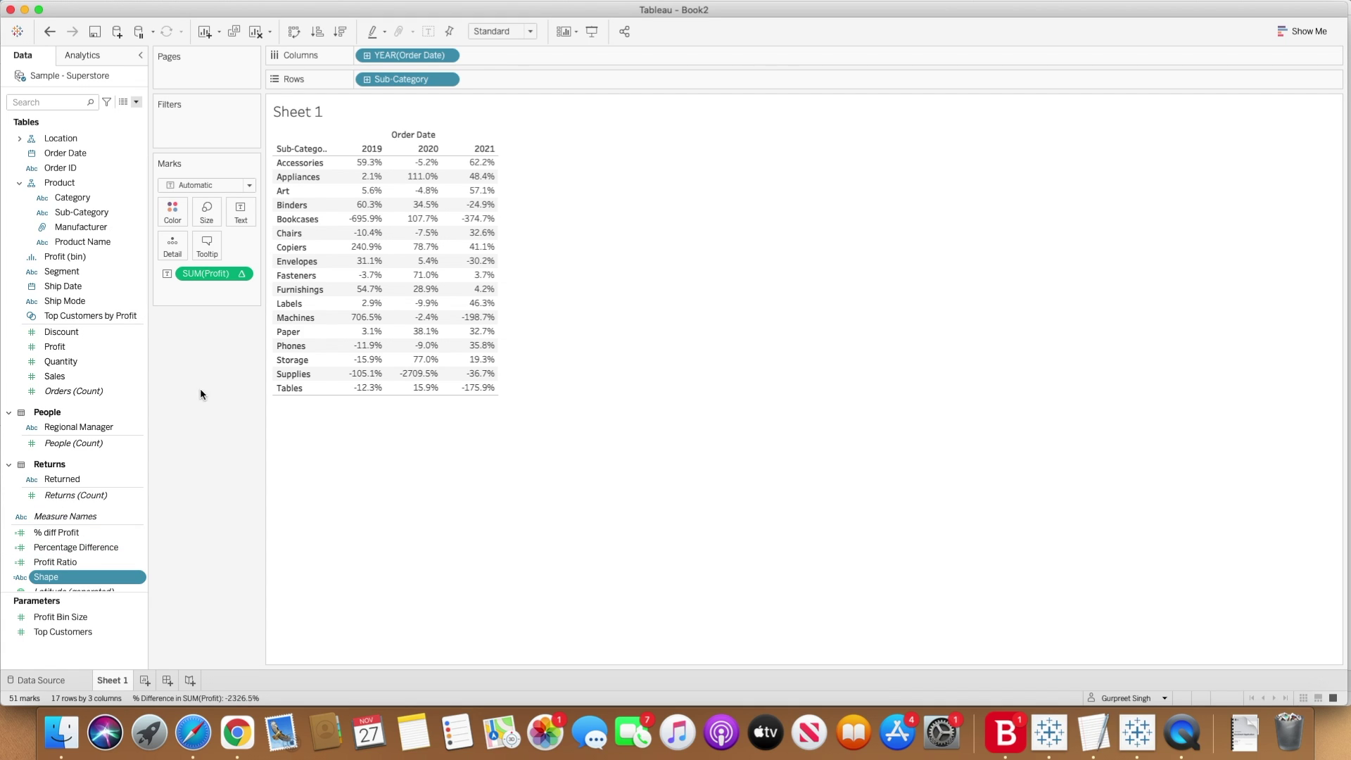
Change the mark type from Automatic to Shape and widen the year columns so the symbols and percentages sit apart.
{"action": "left_click", "coordinate": [227, 185]}
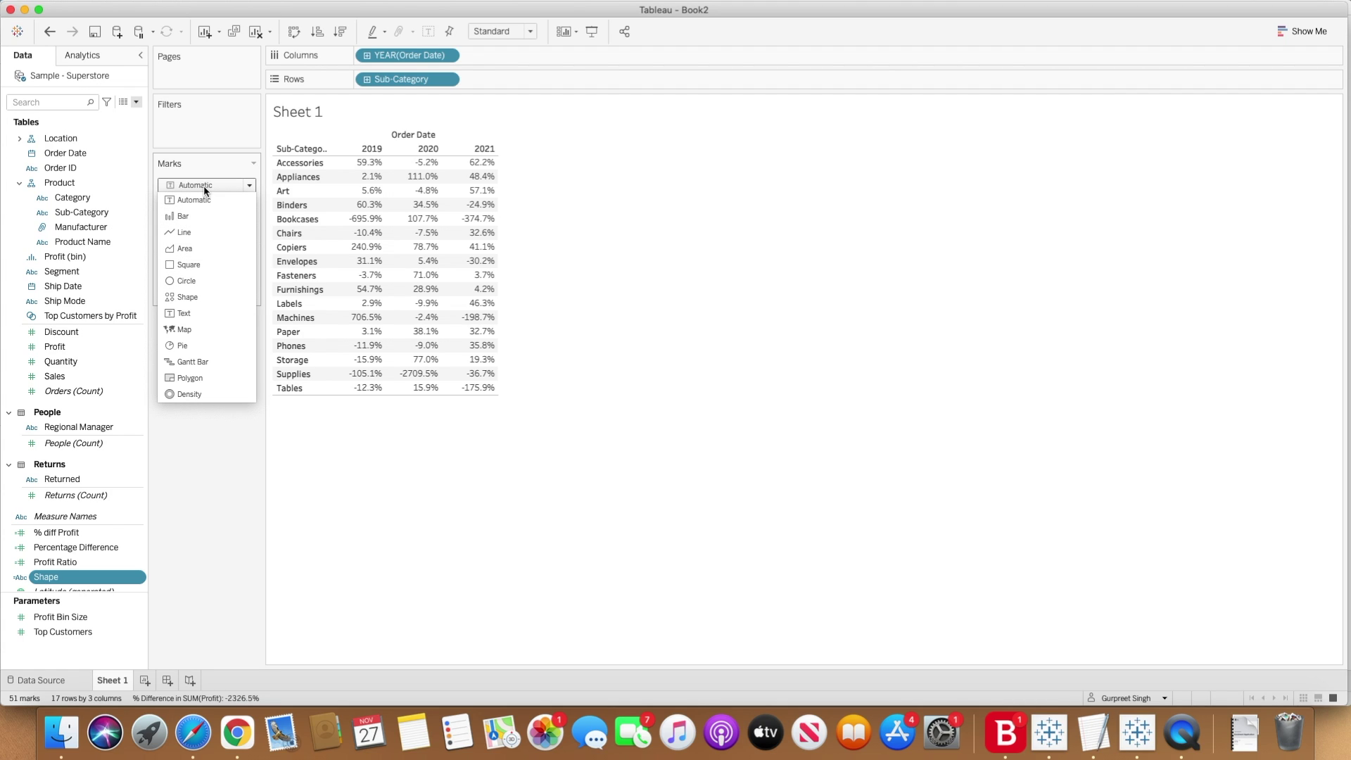
{"action": "left_click", "coordinate": [191, 297]}
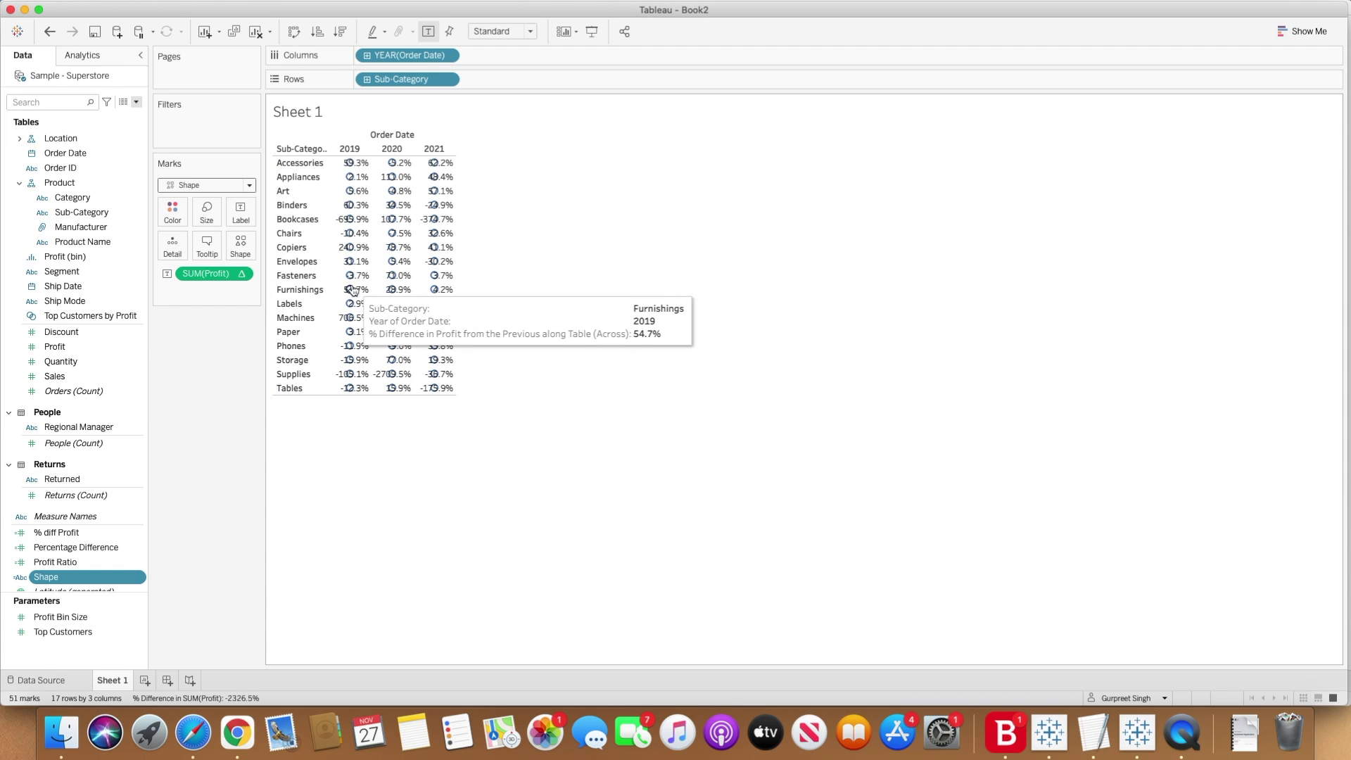
{"action": "left_click_drag", "start_coordinate": [371, 148], "coordinate": [405, 146]}
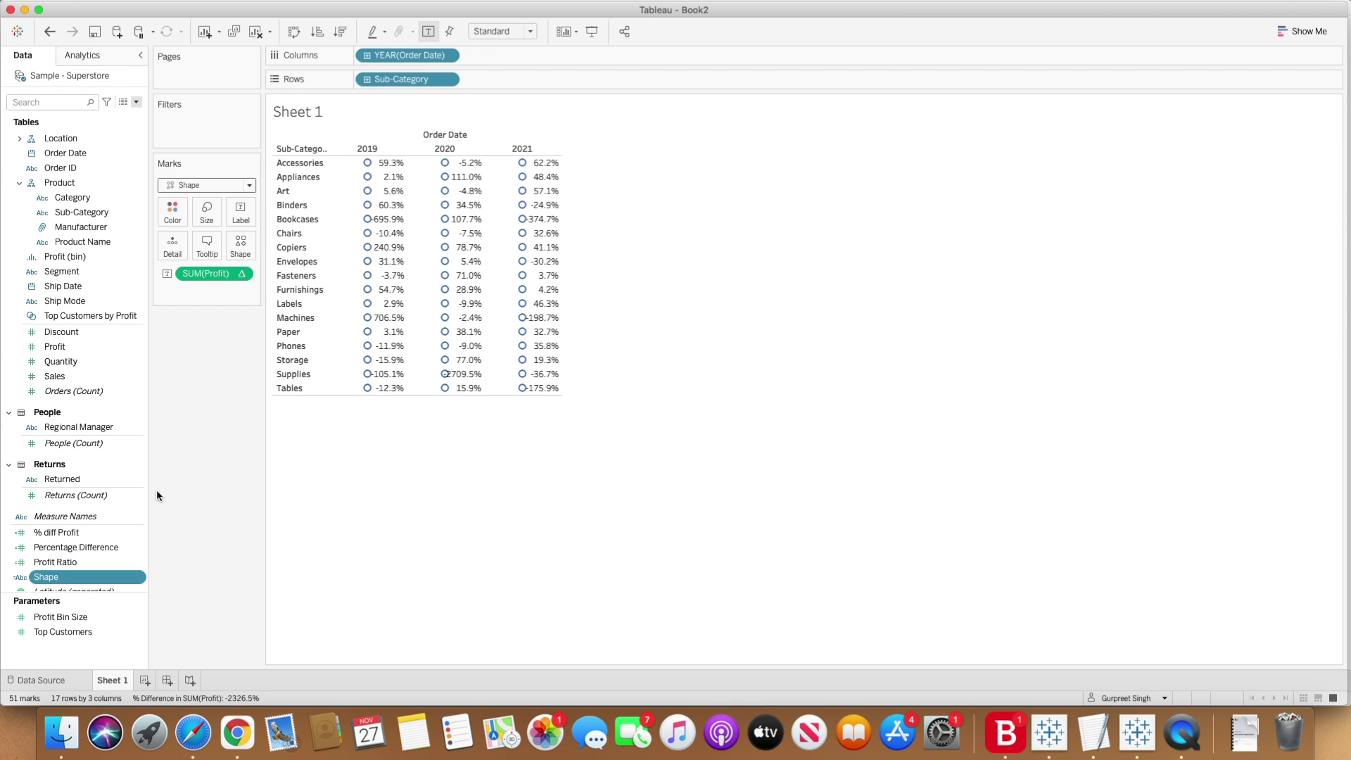
Encode mark shapes by the Shape field and, from the Arrows palette, assign a red down arrow to -ve and a green up arrow to +ve.
{"action": "left_click", "coordinate": [74, 584]}
{"action": "left_click_drag", "start_coordinate": [74, 583], "coordinate": [247, 252]}
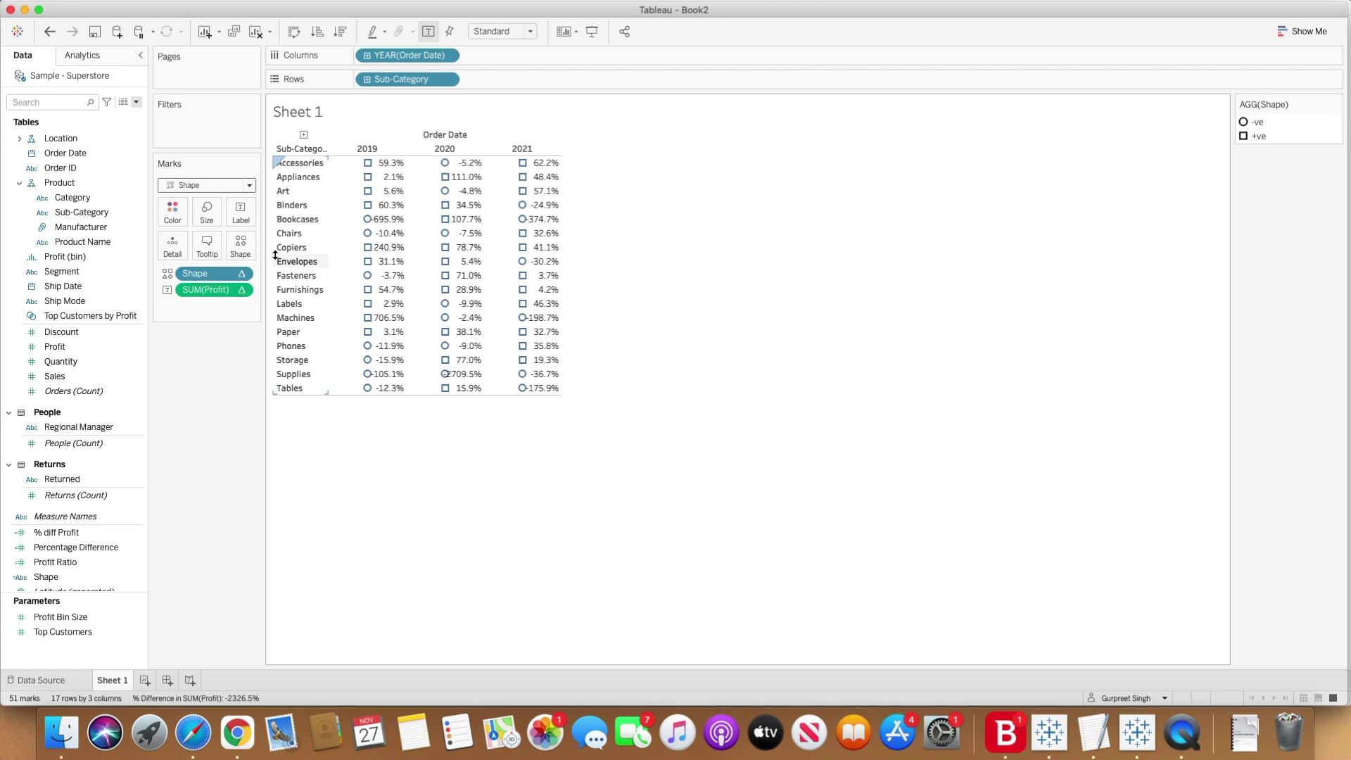
{"action": "left_click", "coordinate": [241, 258]}
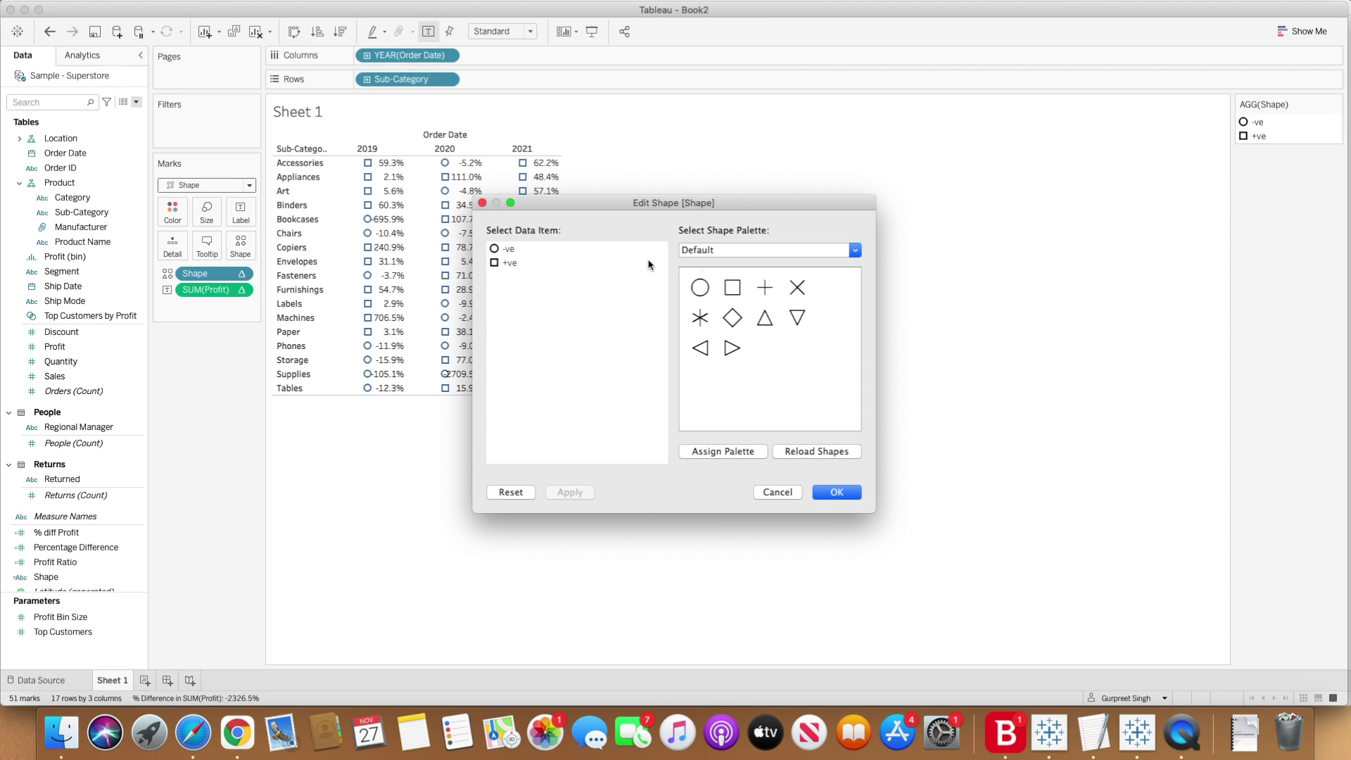
{"action": "left_click", "coordinate": [729, 253]}
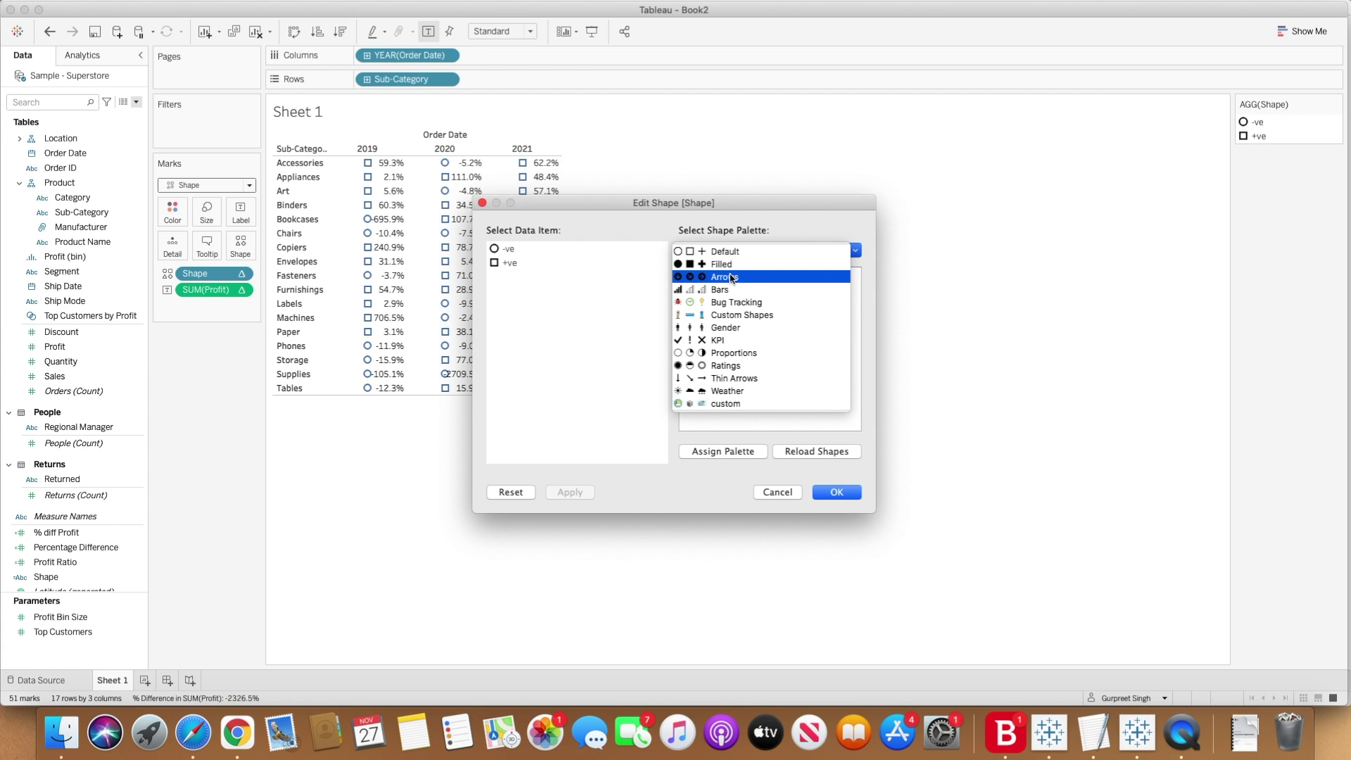
{"action": "left_click", "coordinate": [732, 278]}
{"action": "left_click", "coordinate": [507, 249]}
{"action": "left_click", "coordinate": [700, 381]}
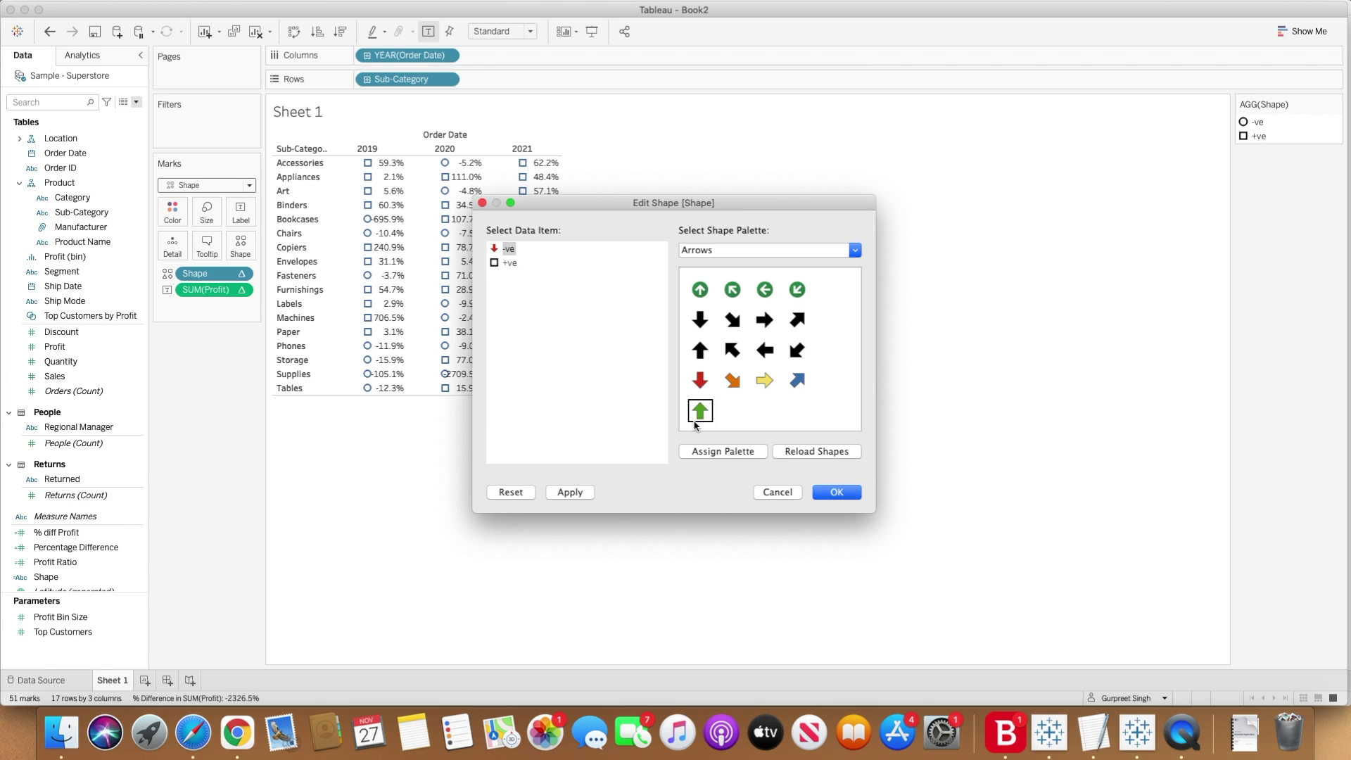
{"action": "left_click", "coordinate": [509, 264]}
{"action": "left_click", "coordinate": [700, 414]}
{"action": "left_click", "coordinate": [844, 495]}
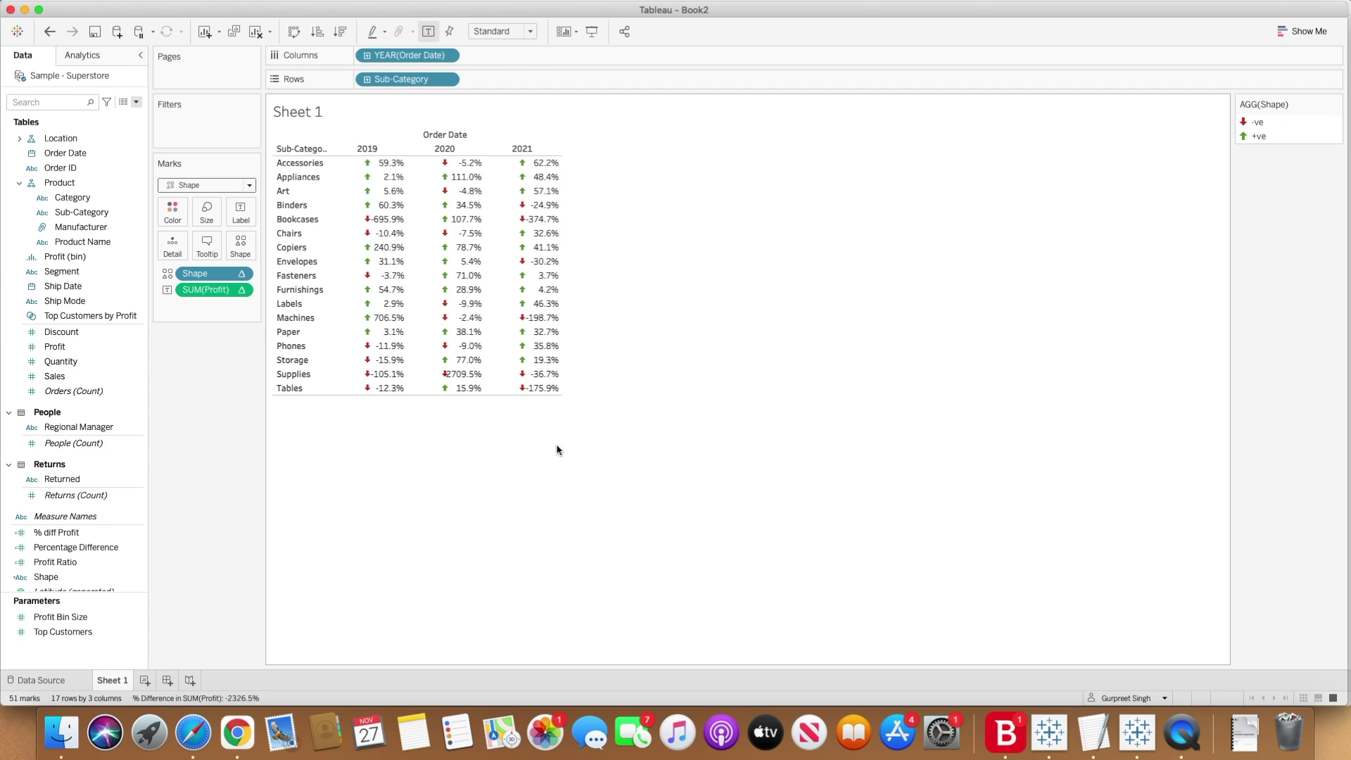
Set the default worksheet font size to 12 in the view's formatting.
{"action": "right_click", "coordinate": [429, 168]}
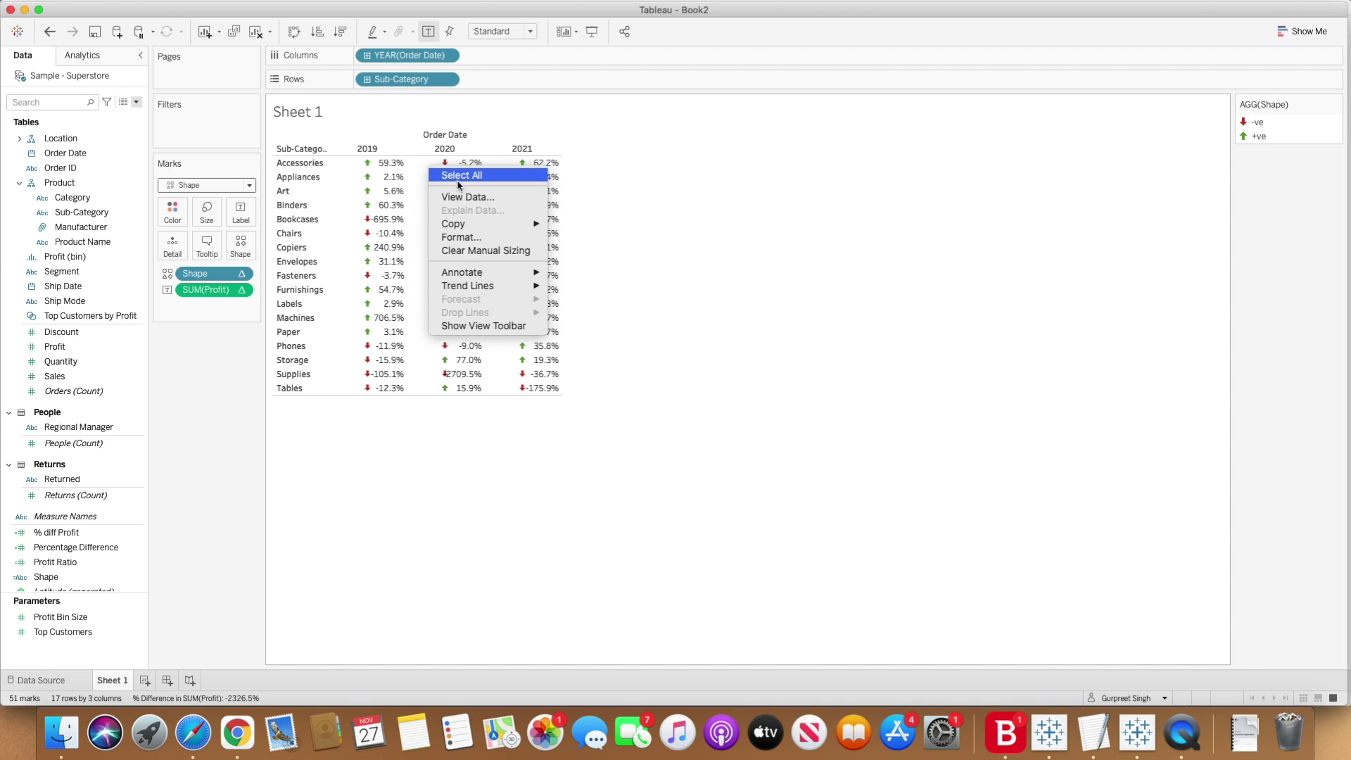
{"action": "left_click", "coordinate": [470, 238]}
{"action": "left_click", "coordinate": [107, 144]}
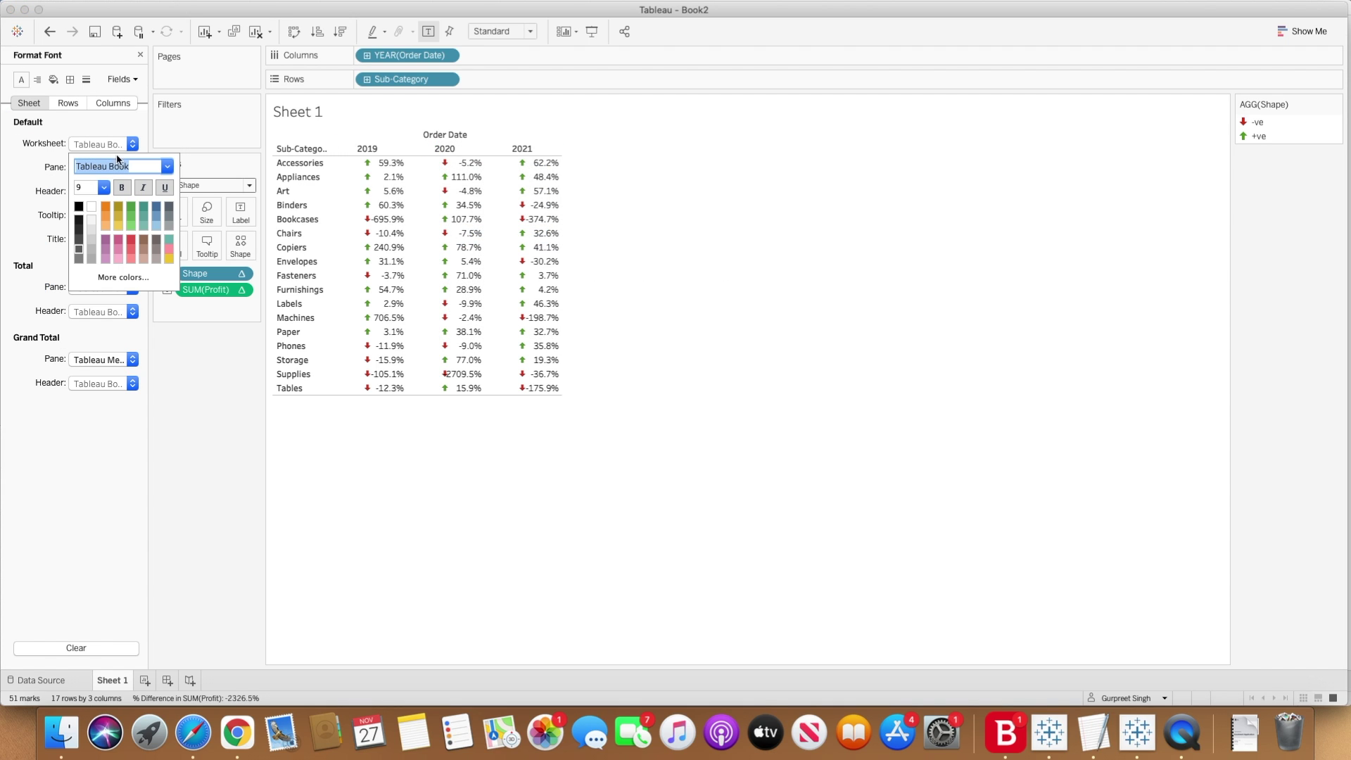
{"action": "left_click", "coordinate": [103, 188]}
{"action": "left_click", "coordinate": [92, 237]}
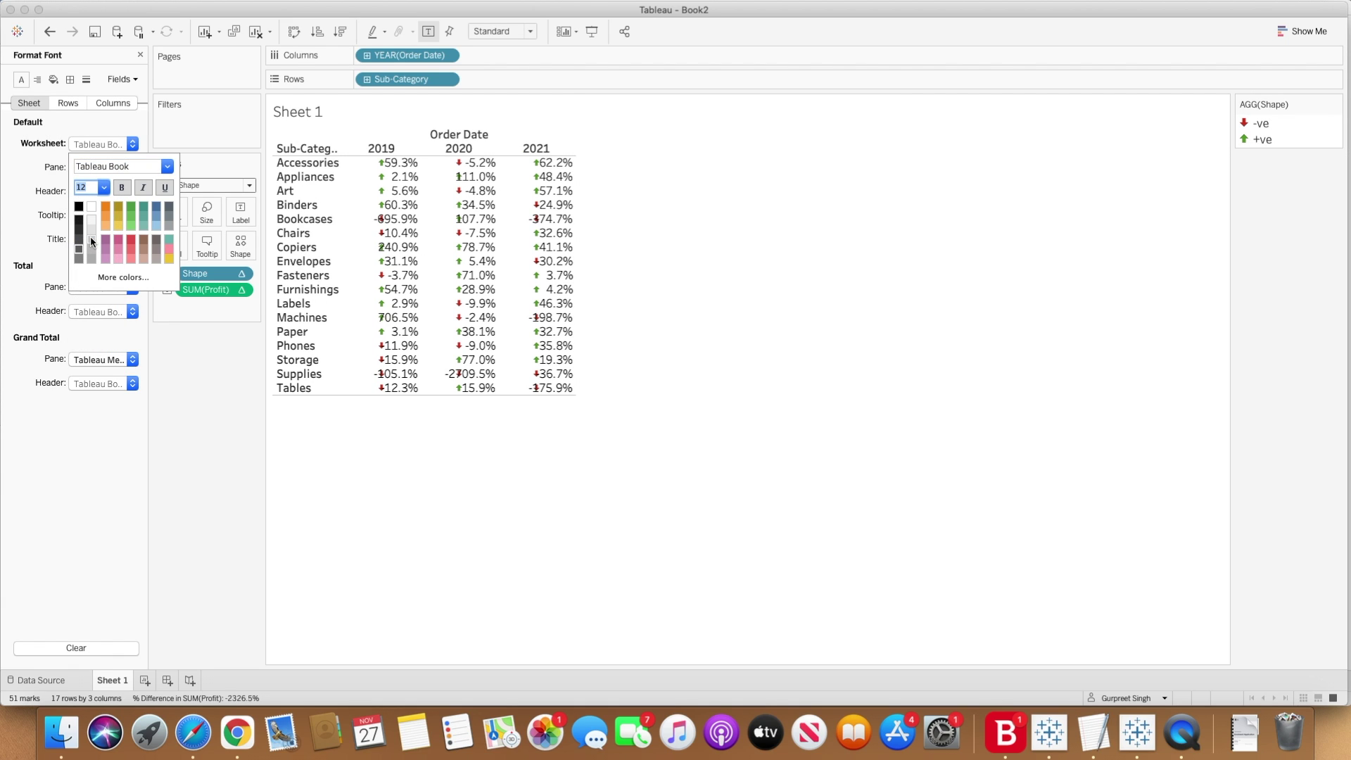
{"action": "left_click", "coordinate": [214, 392]}
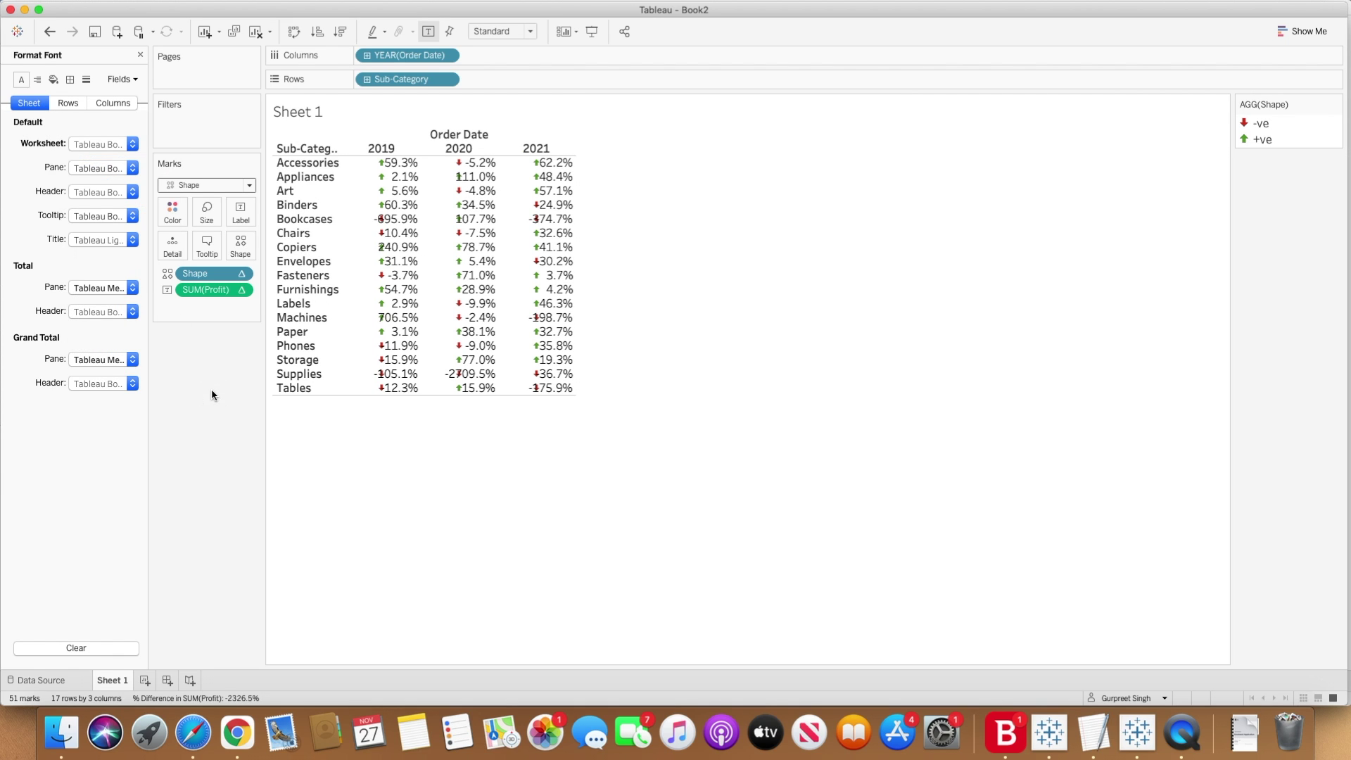
Enlarge the arrow marks and widen the year columns further to separate the arrows from the percentages.
{"action": "left_click", "coordinate": [206, 211]}
{"action": "left_click_drag", "start_coordinate": [229, 247], "coordinate": [254, 247]}
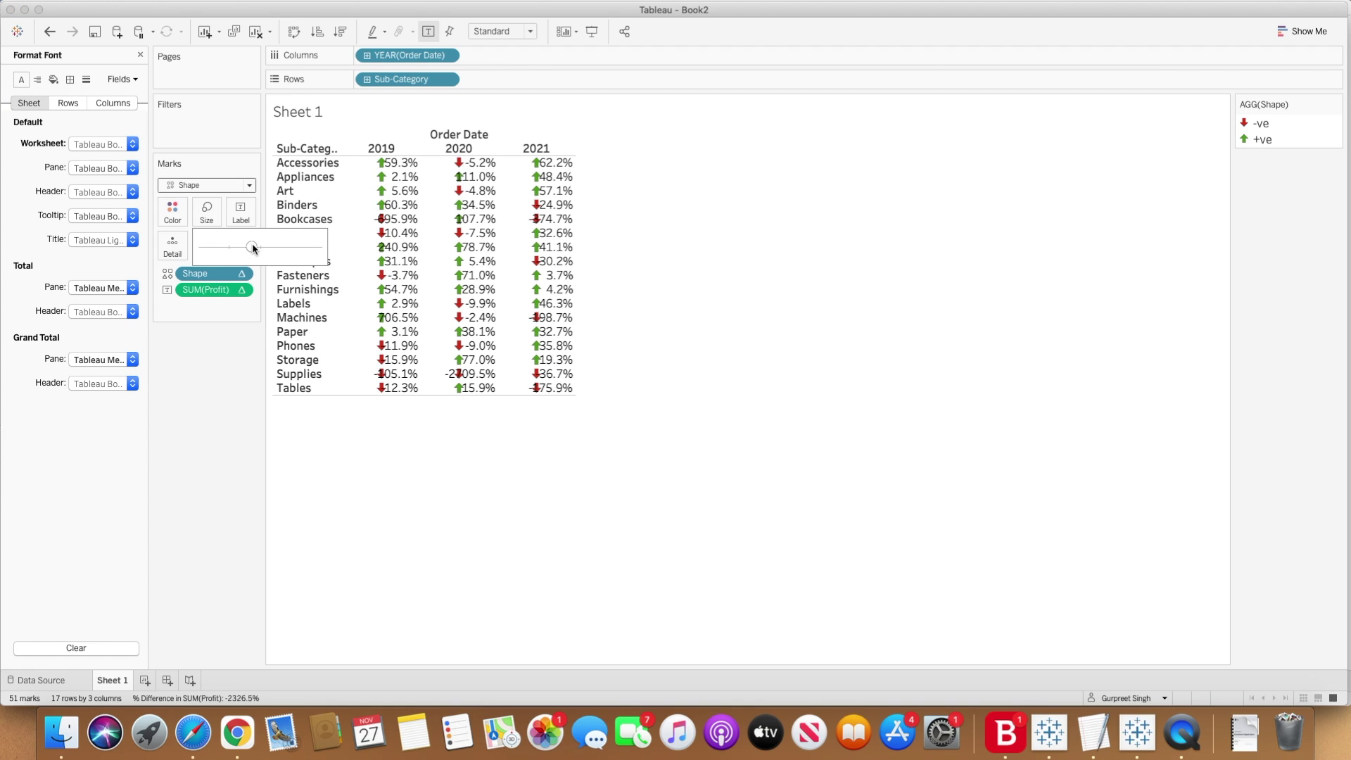
{"action": "left_click", "coordinate": [421, 152]}
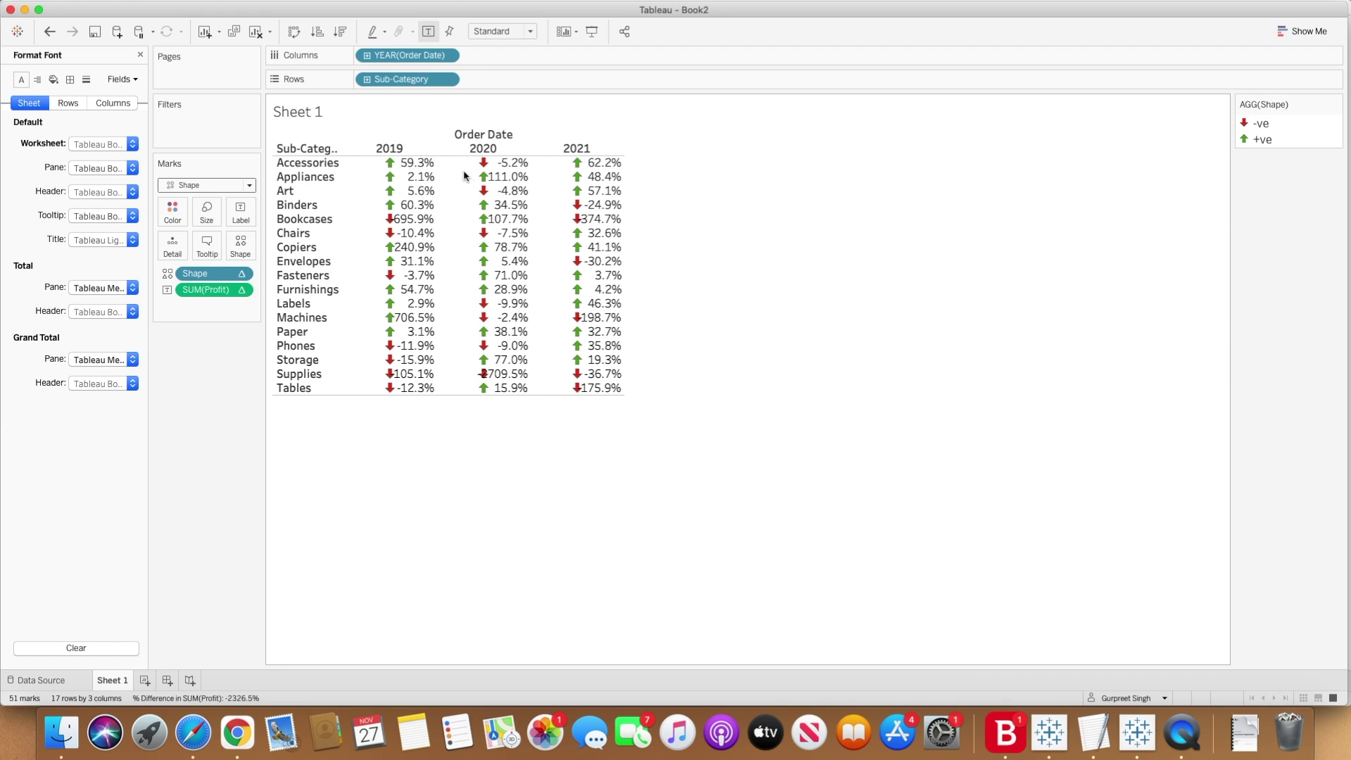
{"action": "left_click_drag", "start_coordinate": [437, 151], "coordinate": [454, 151]}
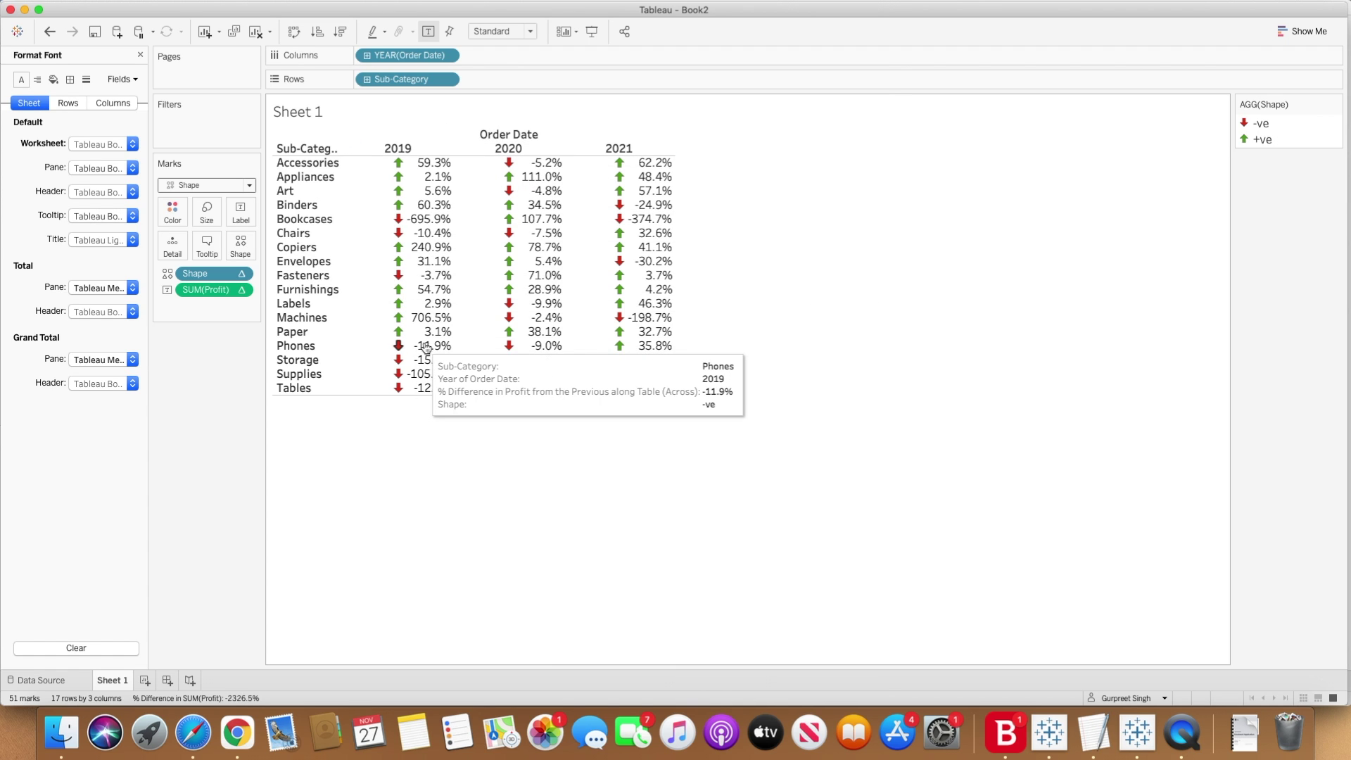
Review the mark label settings and the label text, and close the label editor without changes.
{"action": "left_click", "coordinate": [241, 211]}
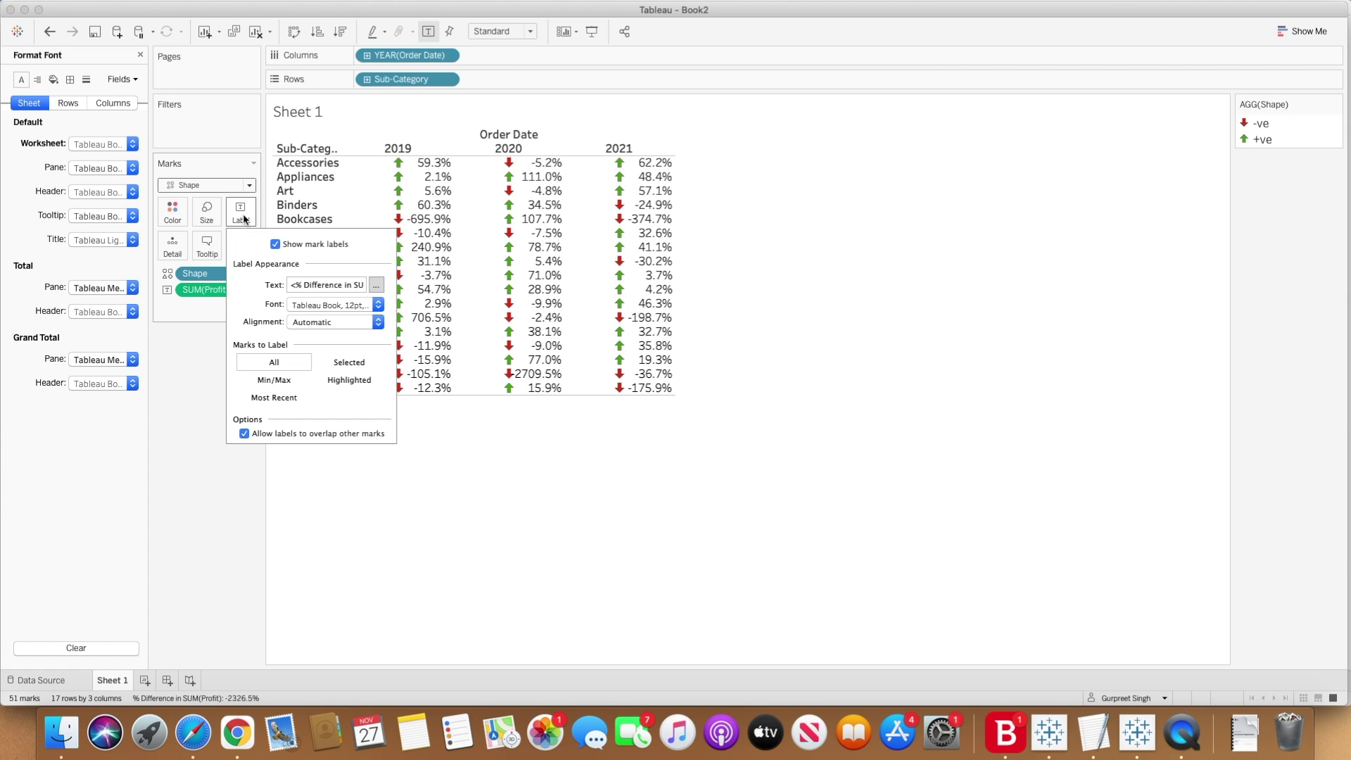
{"action": "left_click", "coordinate": [376, 285]}
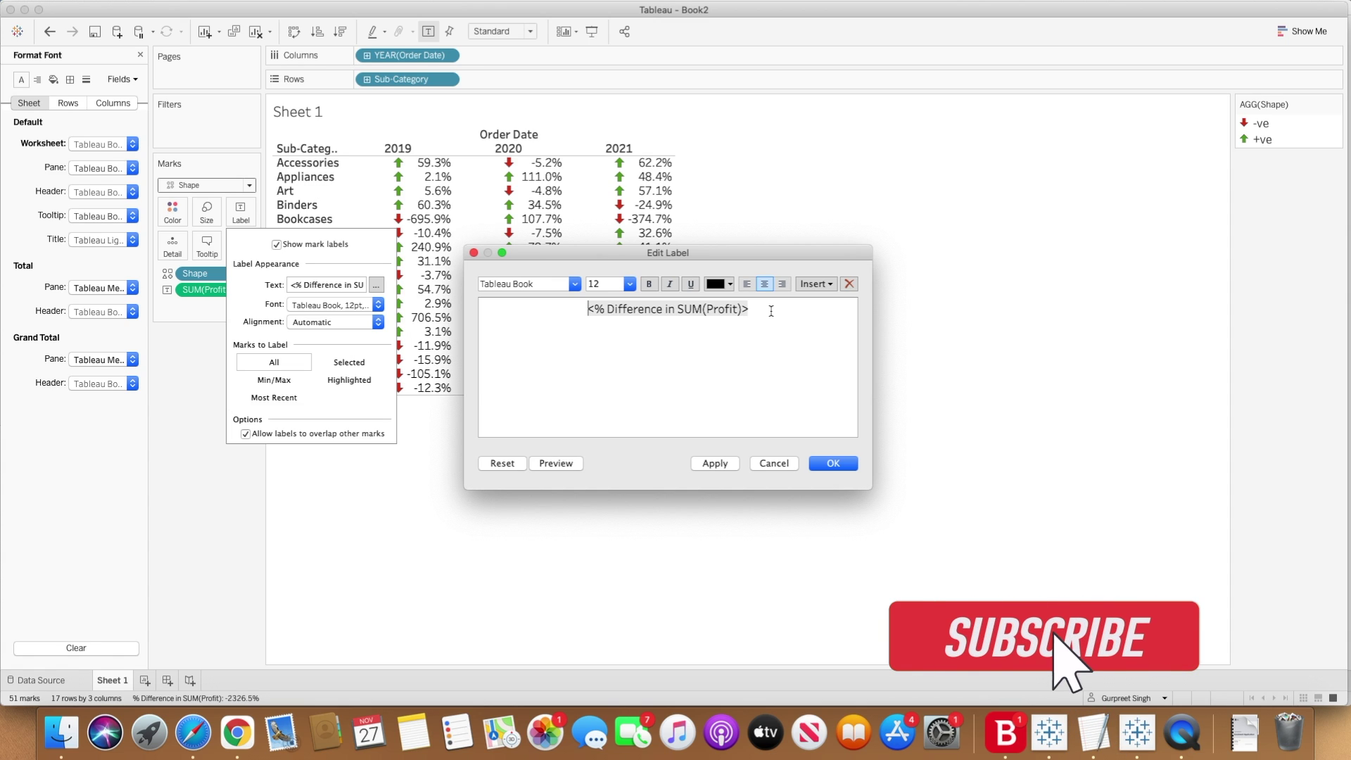
{"action": "left_click", "coordinate": [833, 465]}
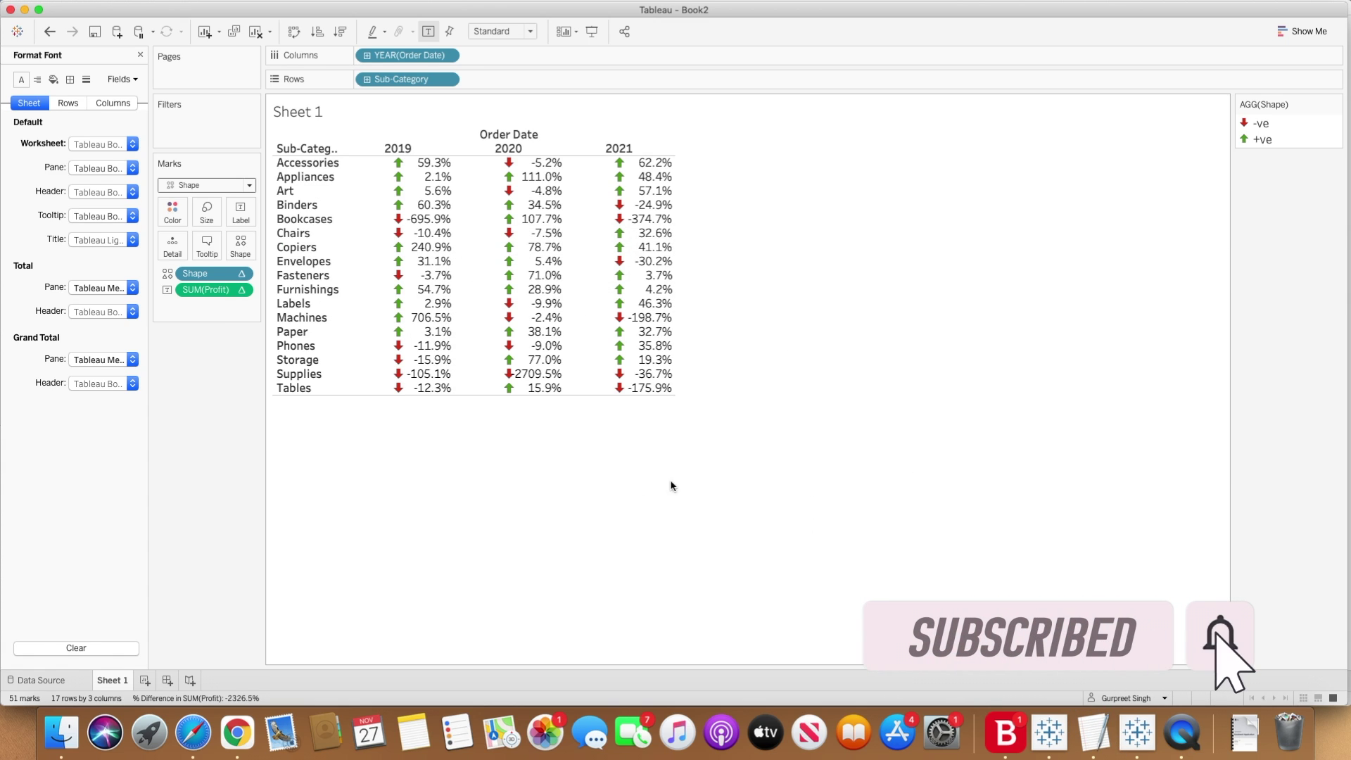
{"action": "left_click", "coordinate": [833, 471]}
Rename the Sheet 1 worksheet as "By Shapes".
{"action": "double_click", "coordinate": [119, 681]}
{"action": "type", "text": "By Shapes"}
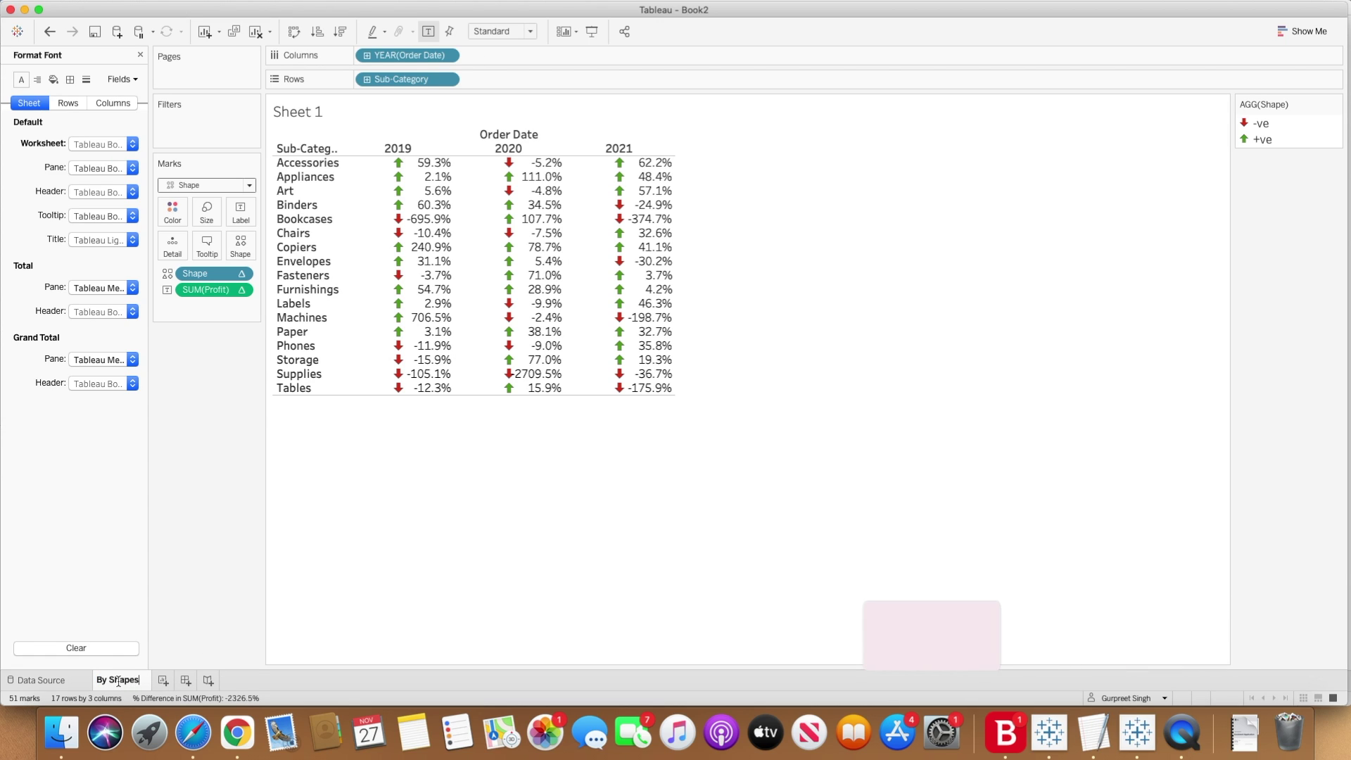
{"action": "key", "text": "Return"}
Add a new worksheet and name it "Formatting Technique".
{"action": "left_click", "coordinate": [155, 680]}
{"action": "double_click", "coordinate": [166, 681]}
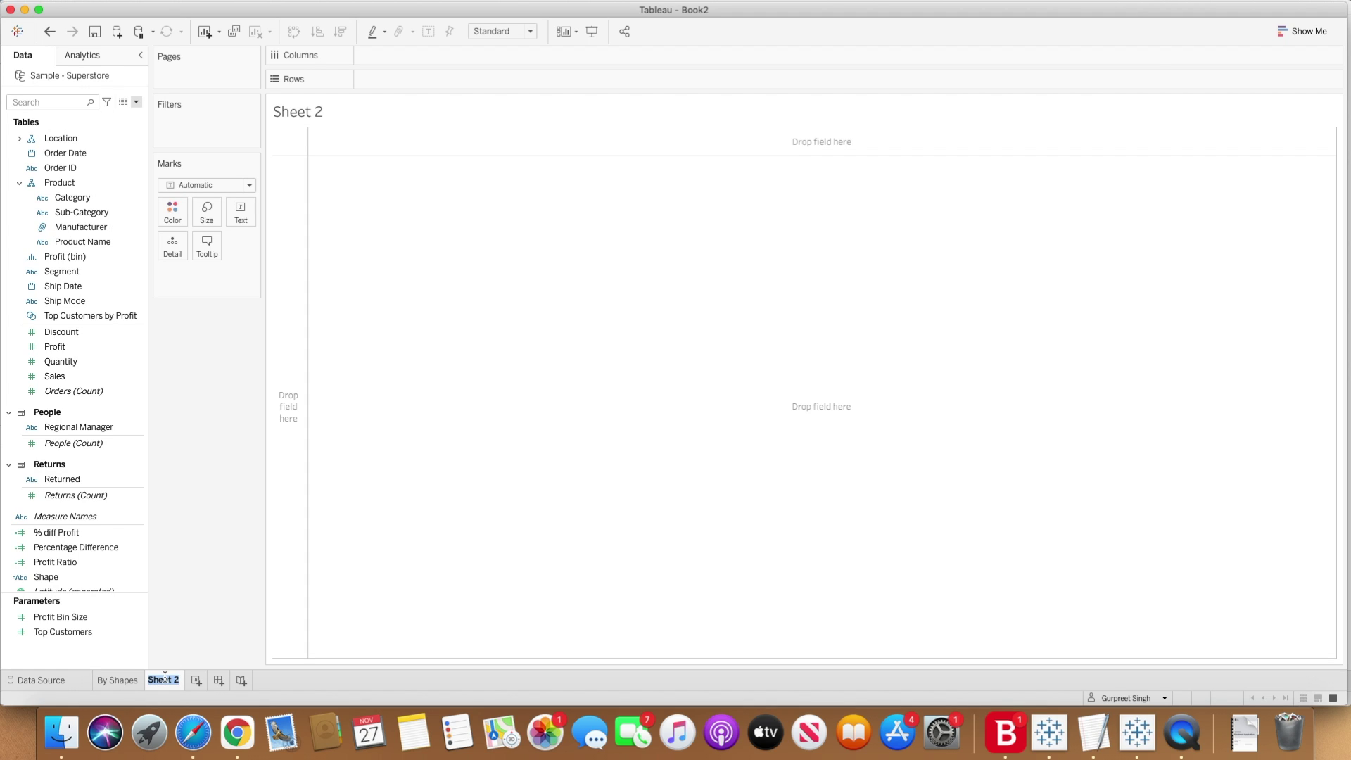
{"action": "type", "text": "Formatting Tech"}
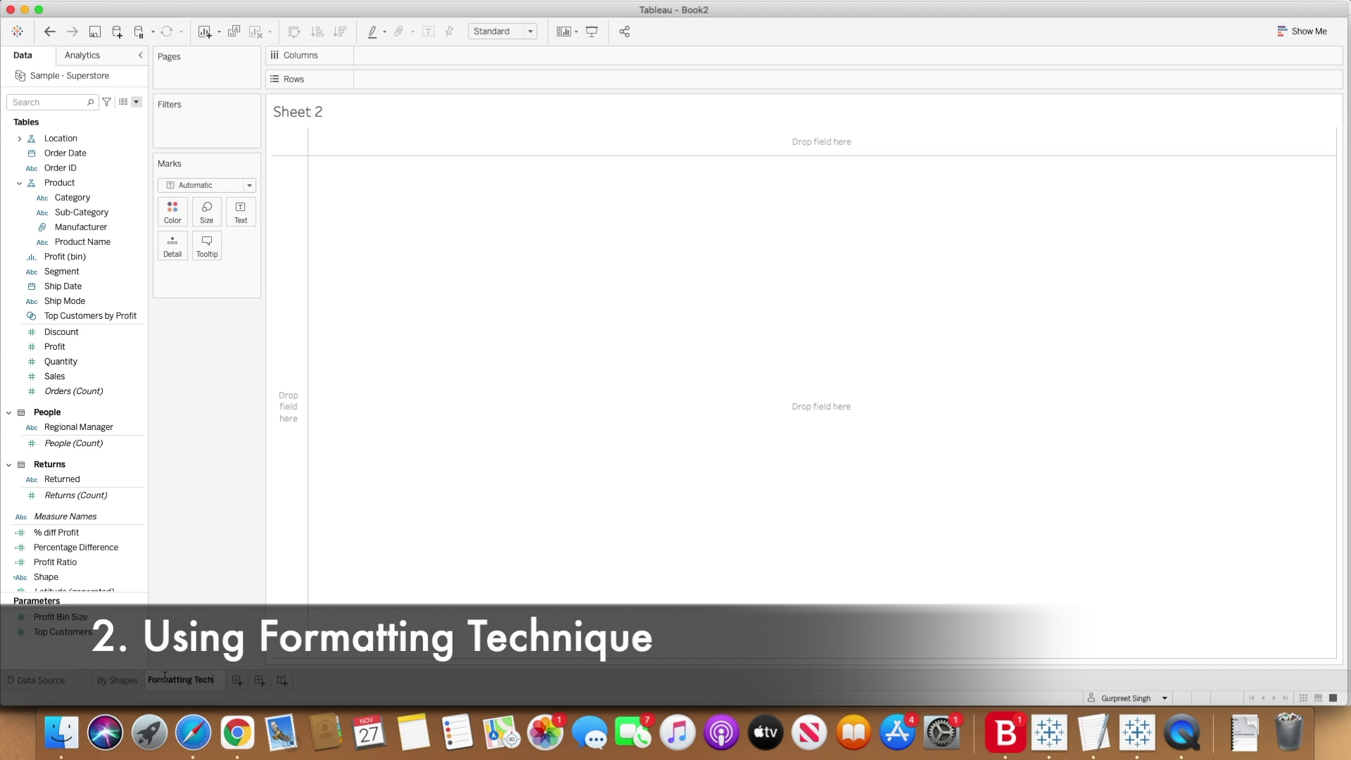
{"action": "type", "text": "nique"}
{"action": "key", "text": "Return"}
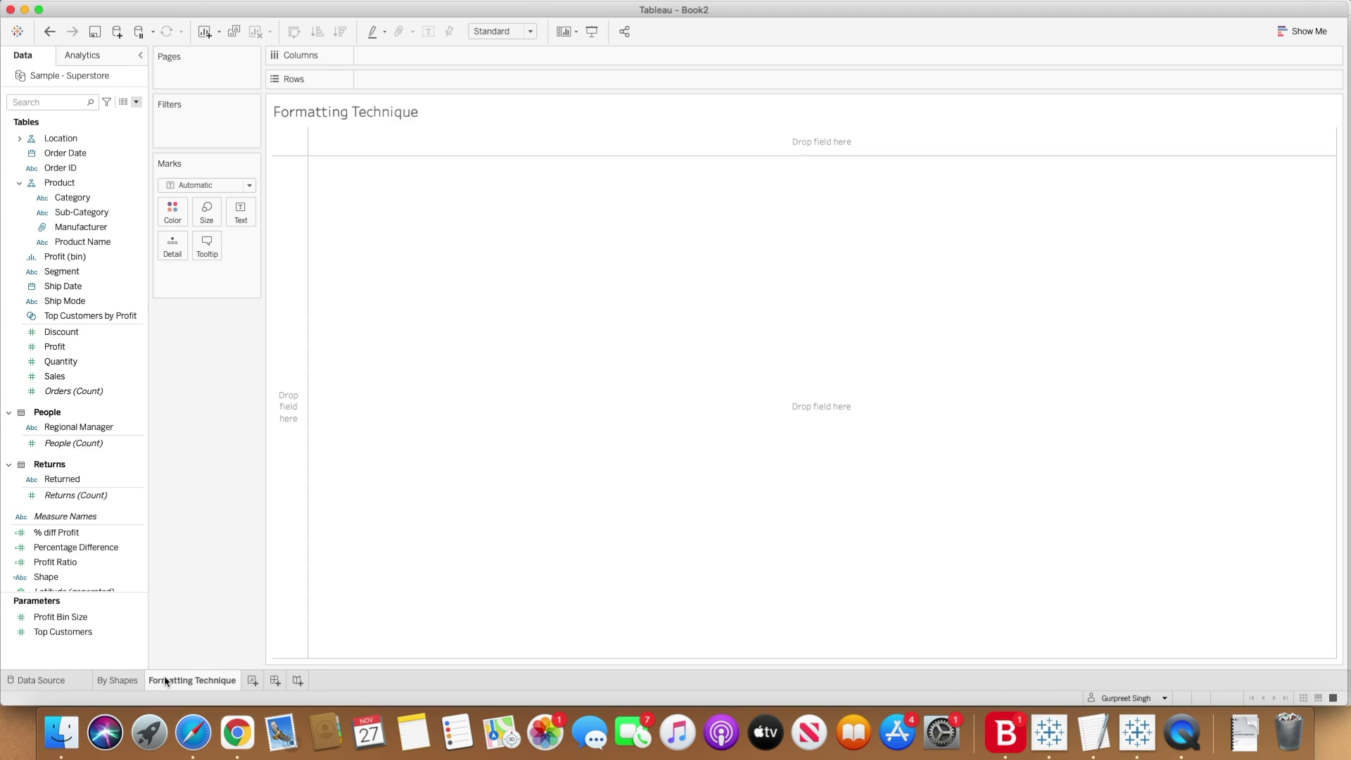
Build a profit table with the year of Order Date in columns, Sub-Category in rows and the sum of Profit as text.
{"action": "scroll", "coordinate": [85, 220], "scroll_direction": "down", "scroll_amount": 3}
{"action": "scroll", "coordinate": [78, 180], "scroll_direction": "up", "scroll_amount": 5}
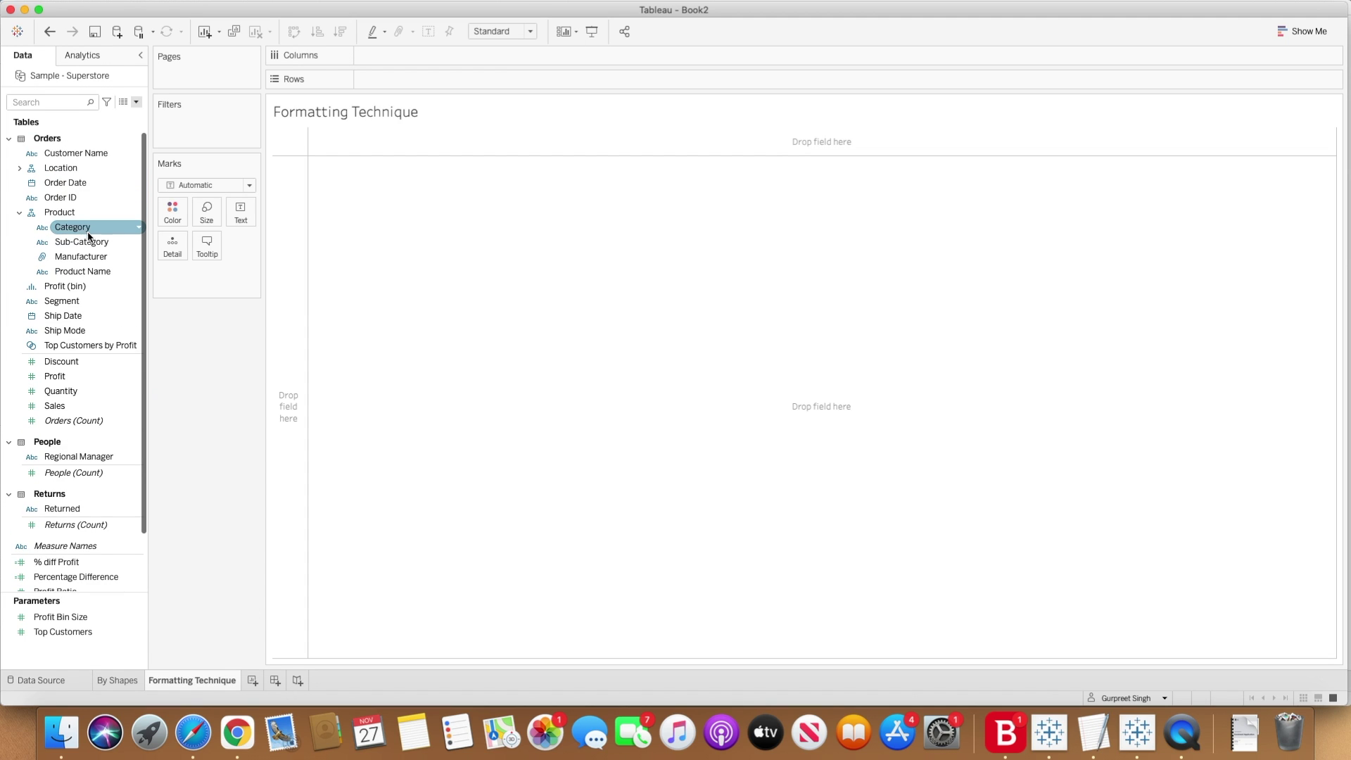
{"action": "left_click_drag", "start_coordinate": [74, 186], "coordinate": [404, 55]}
{"action": "left_click_drag", "start_coordinate": [83, 242], "coordinate": [387, 83]}
{"action": "double_click", "coordinate": [58, 378]}
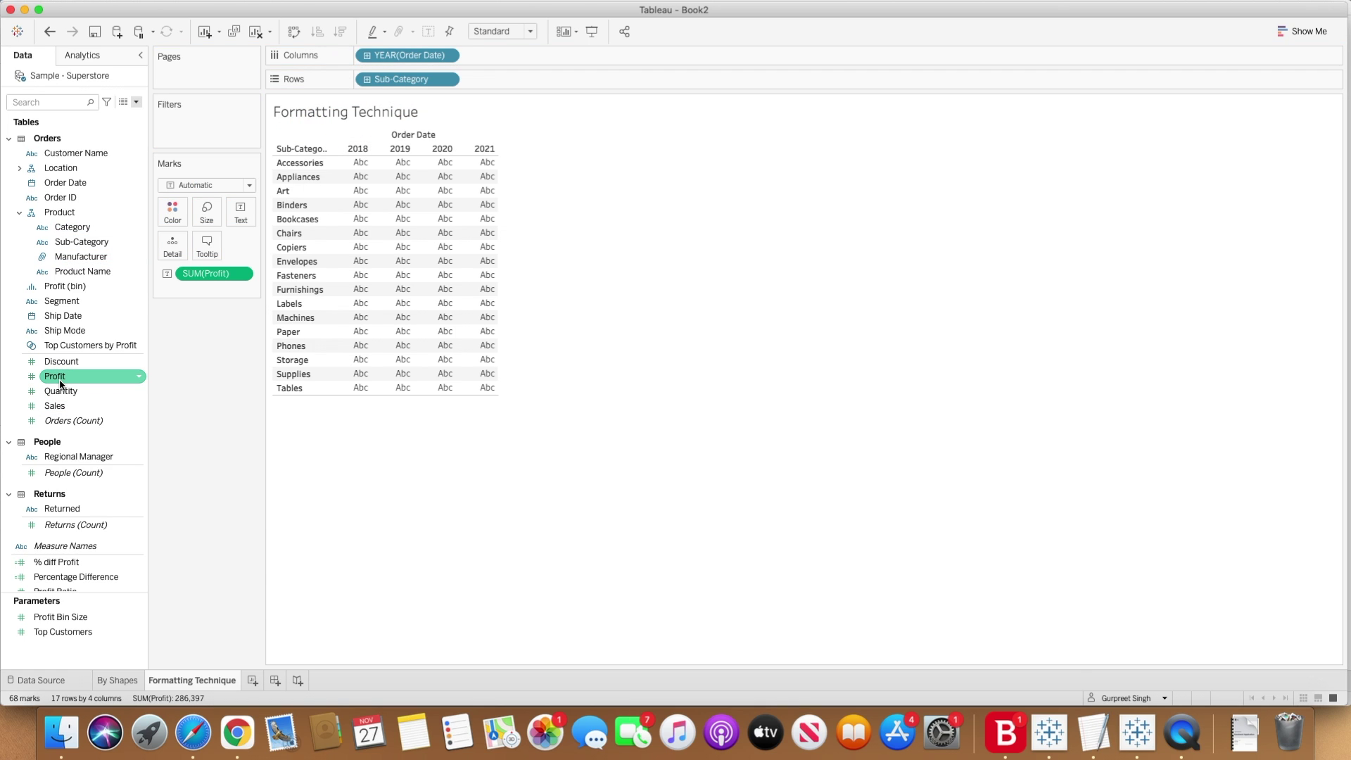
Apply the Percent Difference quick table calculation to SUM(Profit) and hide the empty 2018 column.
{"action": "left_click", "coordinate": [242, 274]}
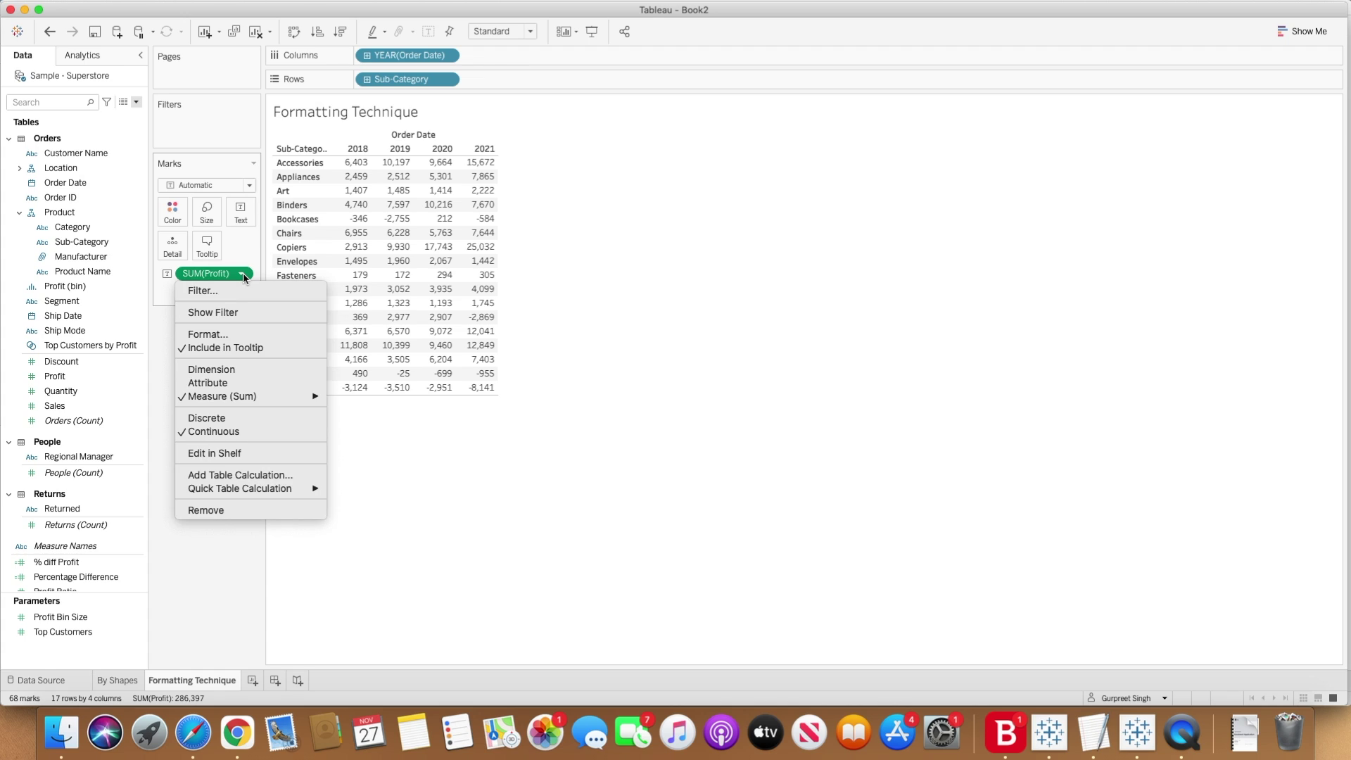
{"action": "mouse_move", "coordinate": [264, 490]}
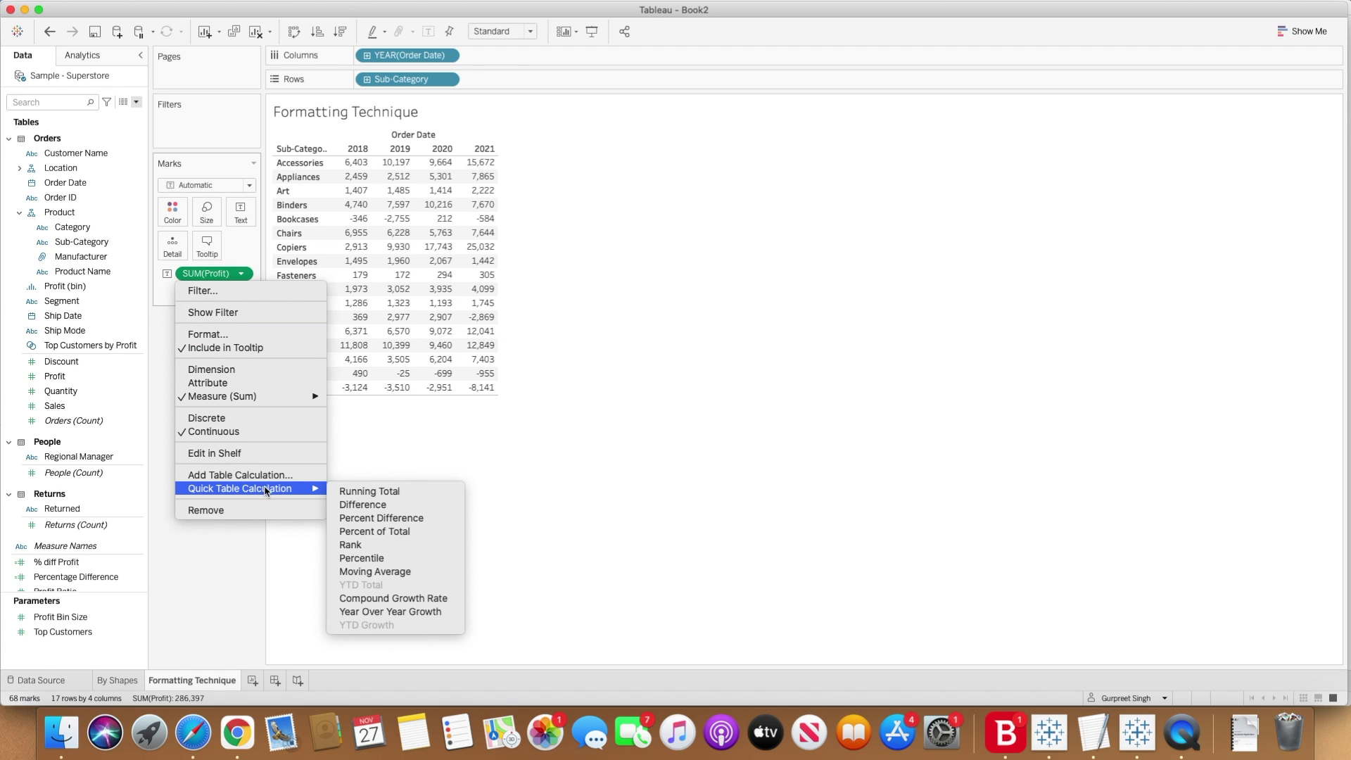
{"action": "left_click", "coordinate": [377, 519]}
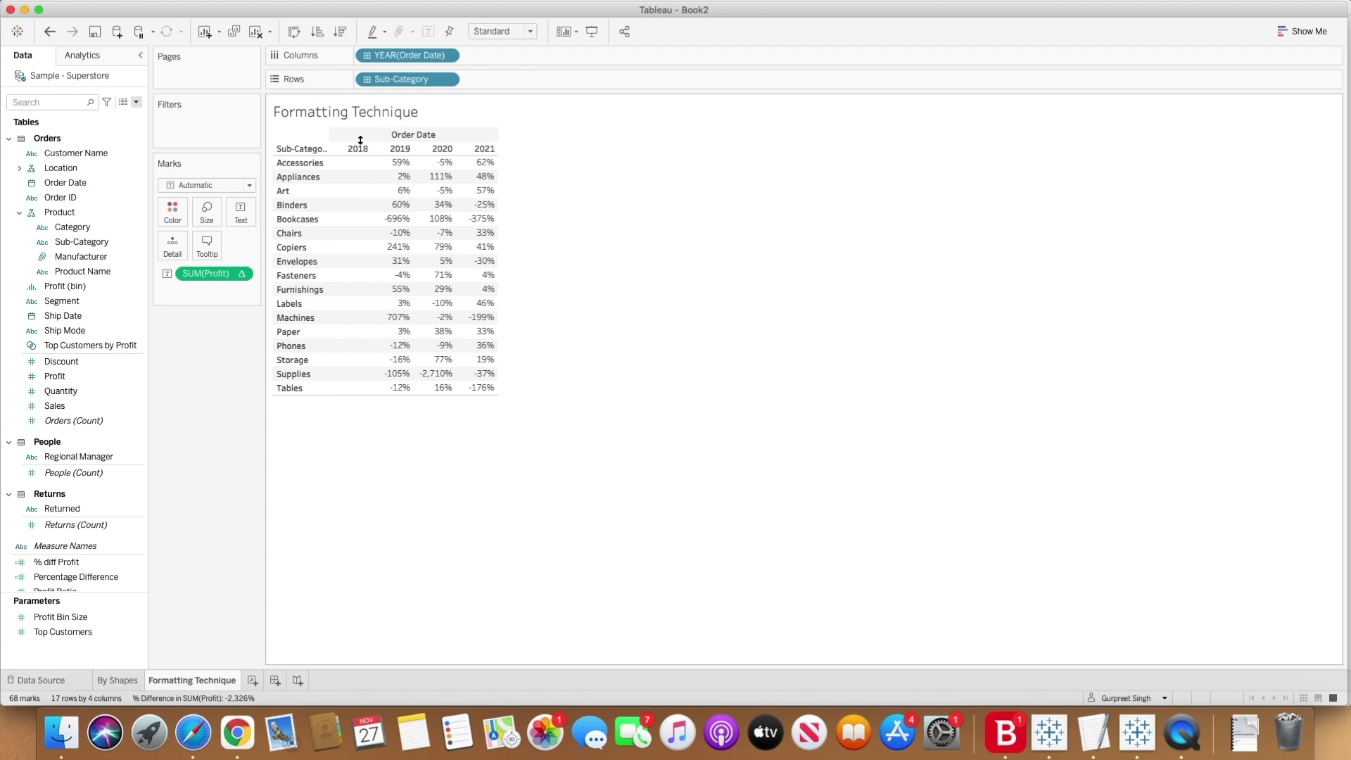
{"action": "right_click", "coordinate": [360, 150]}
{"action": "left_click", "coordinate": [365, 183]}
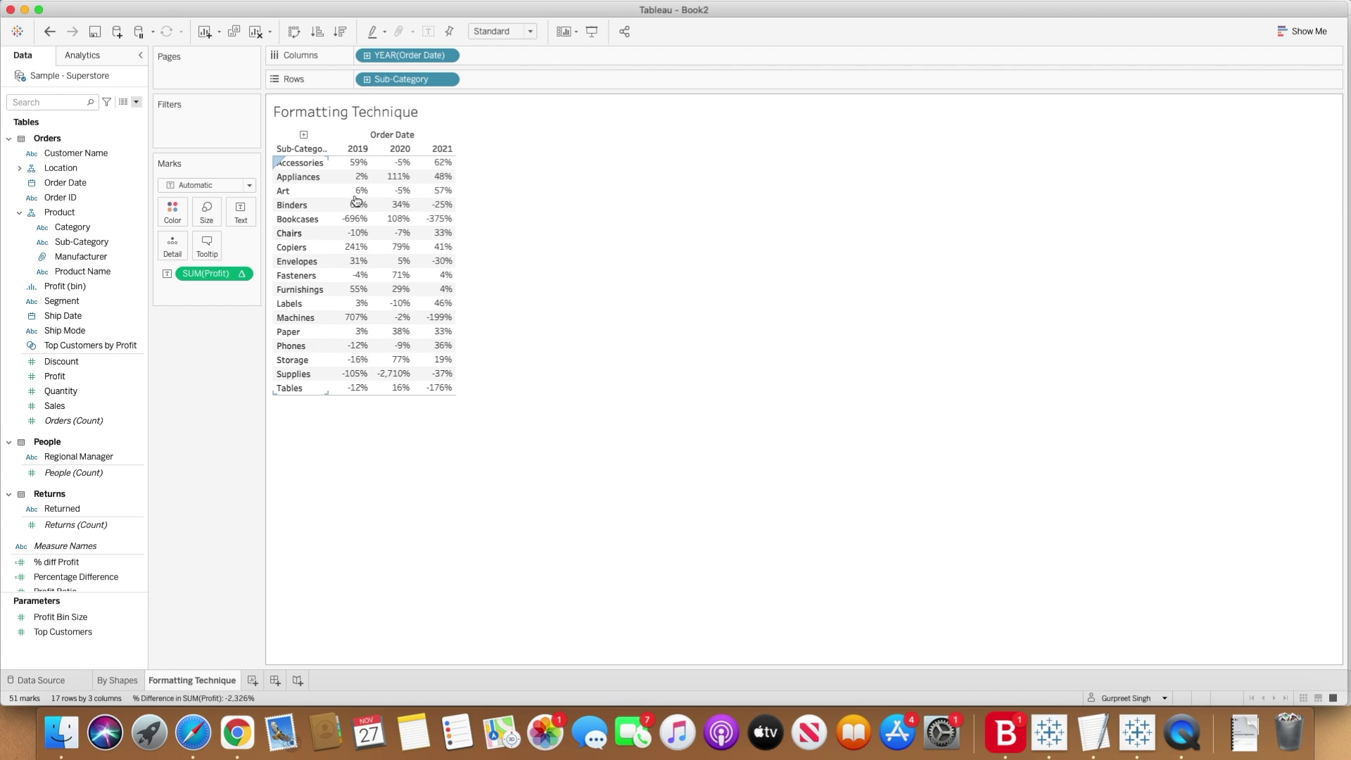
Format the pane numbers of the profit percent difference as Percentage with 1 decimal place.
{"action": "left_click", "coordinate": [241, 274]}
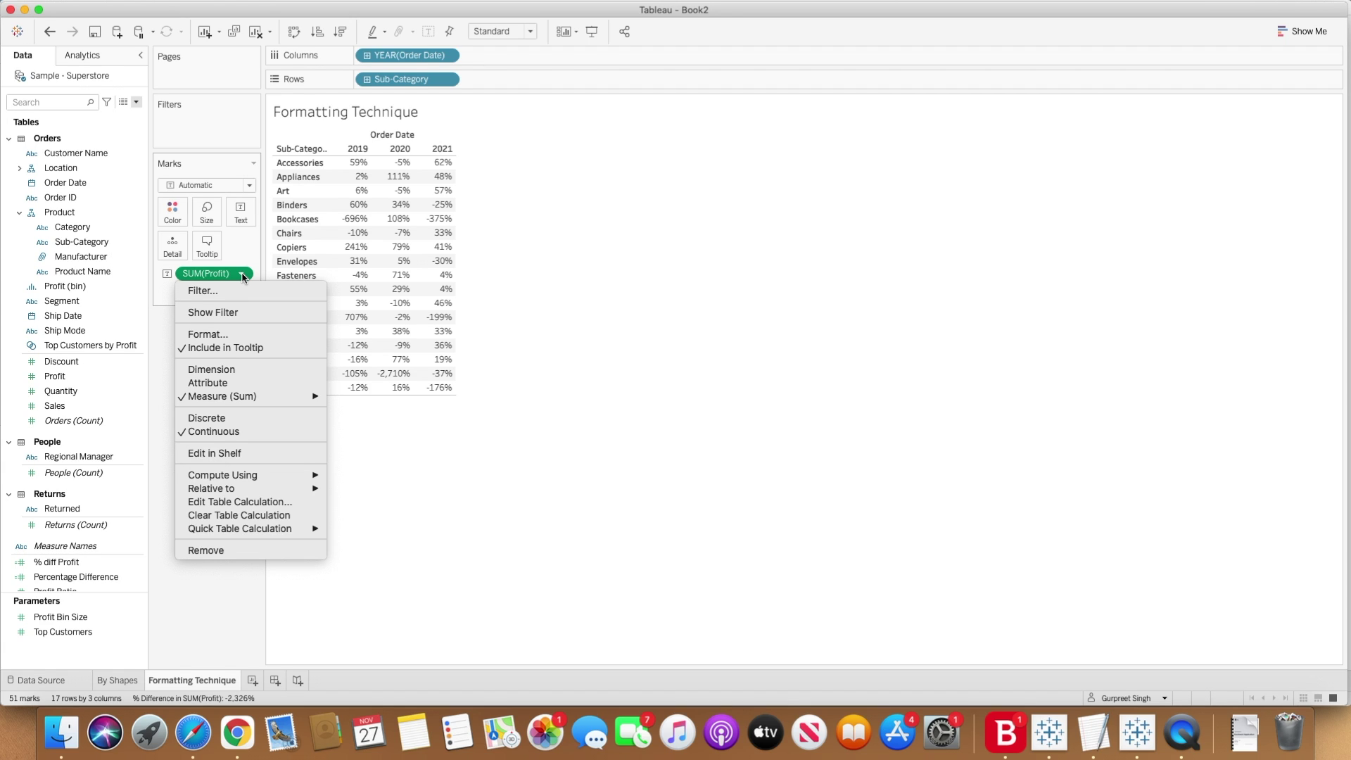
{"action": "left_click", "coordinate": [219, 335]}
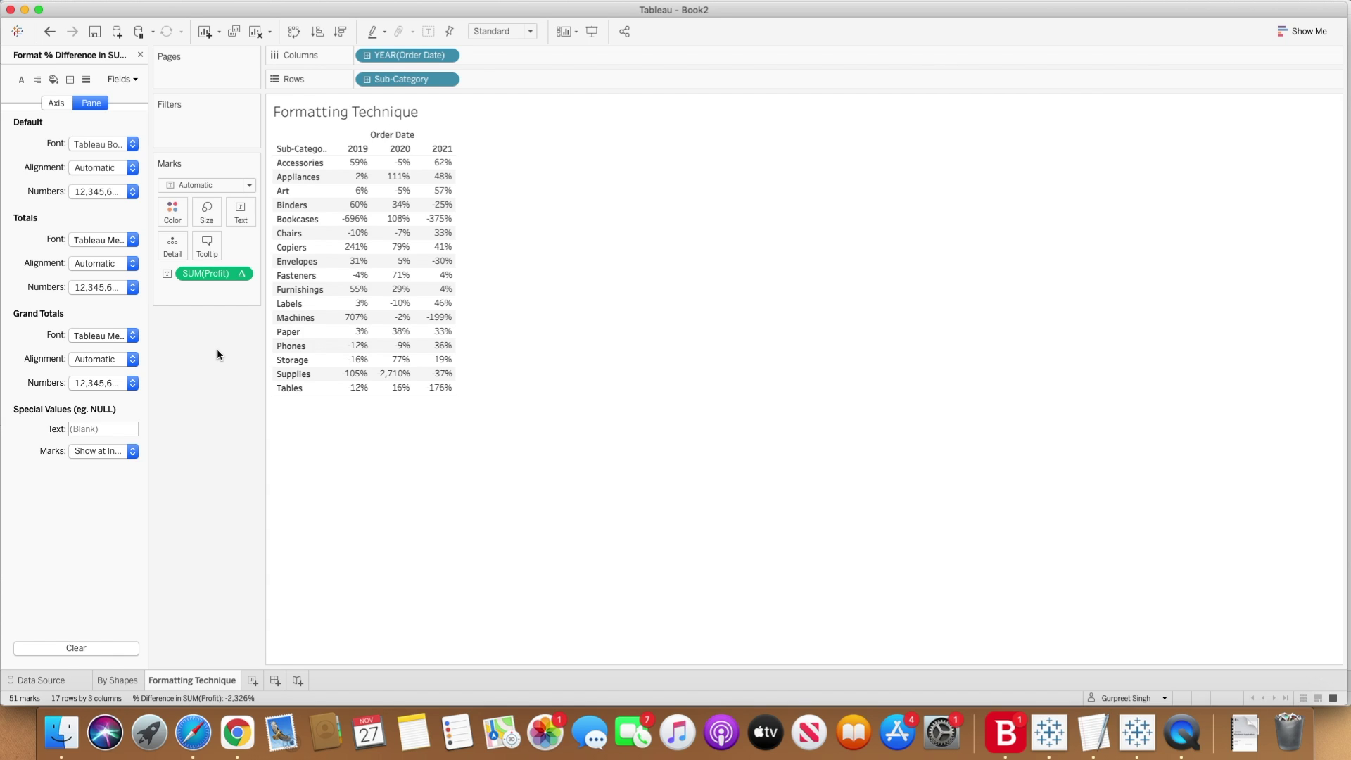
{"action": "left_click", "coordinate": [94, 192]}
{"action": "left_click", "coordinate": [116, 296]}
{"action": "left_click", "coordinate": [1244, 721]}
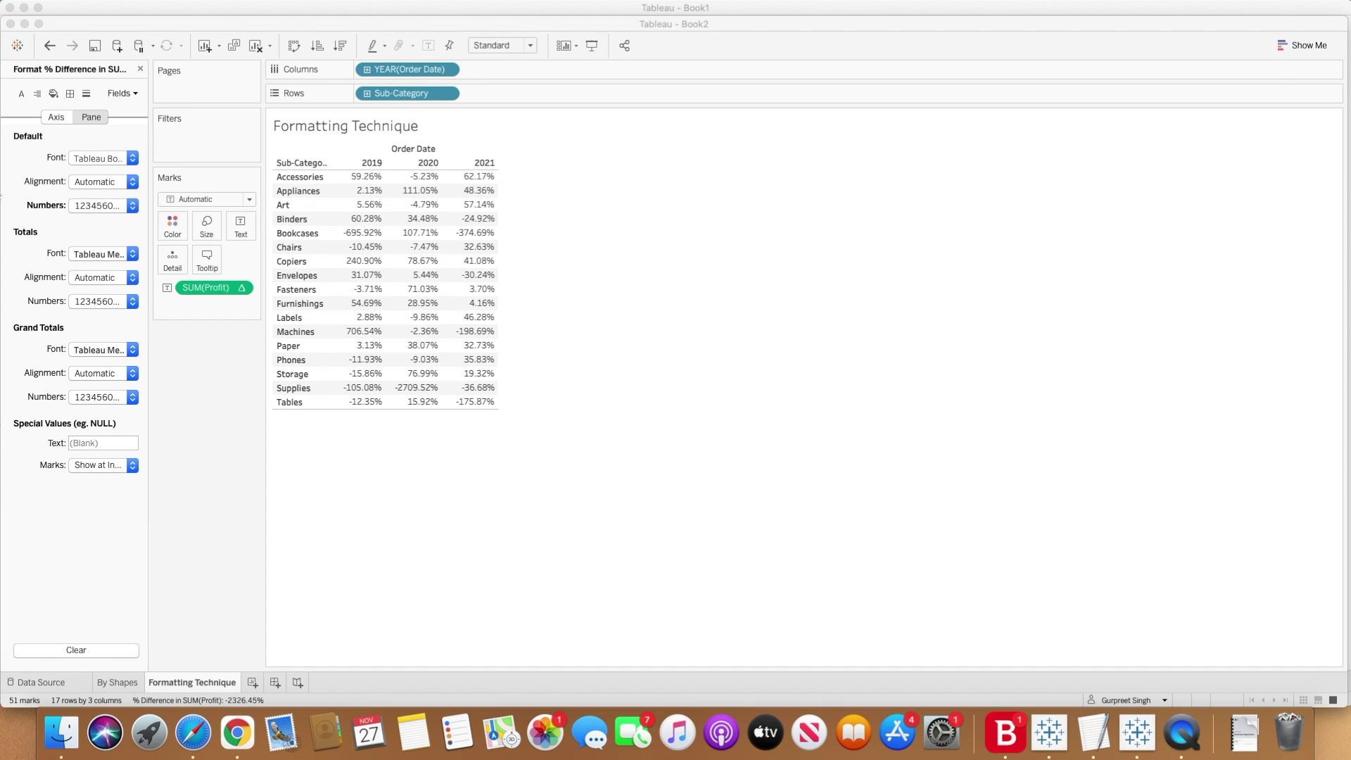
{"action": "left_click", "coordinate": [100, 208]}
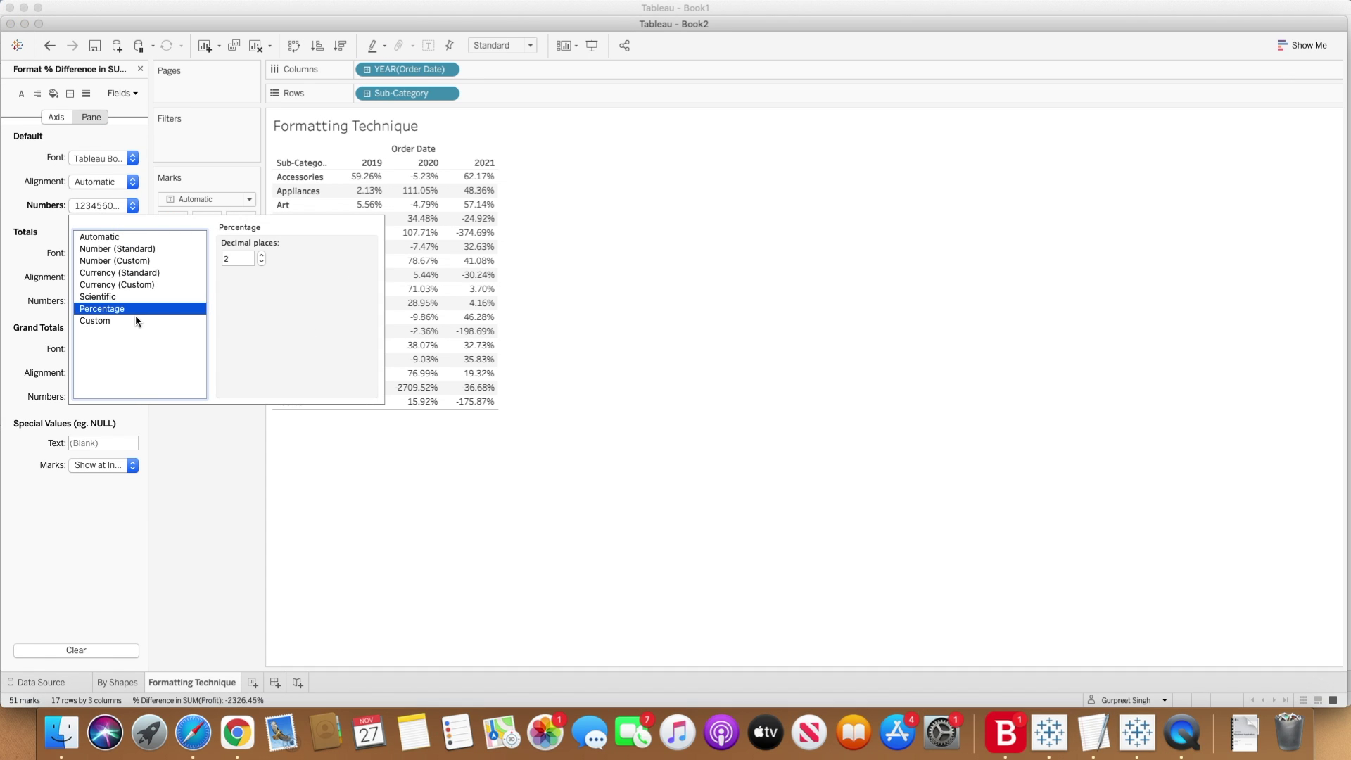
{"action": "left_click", "coordinate": [262, 263]}
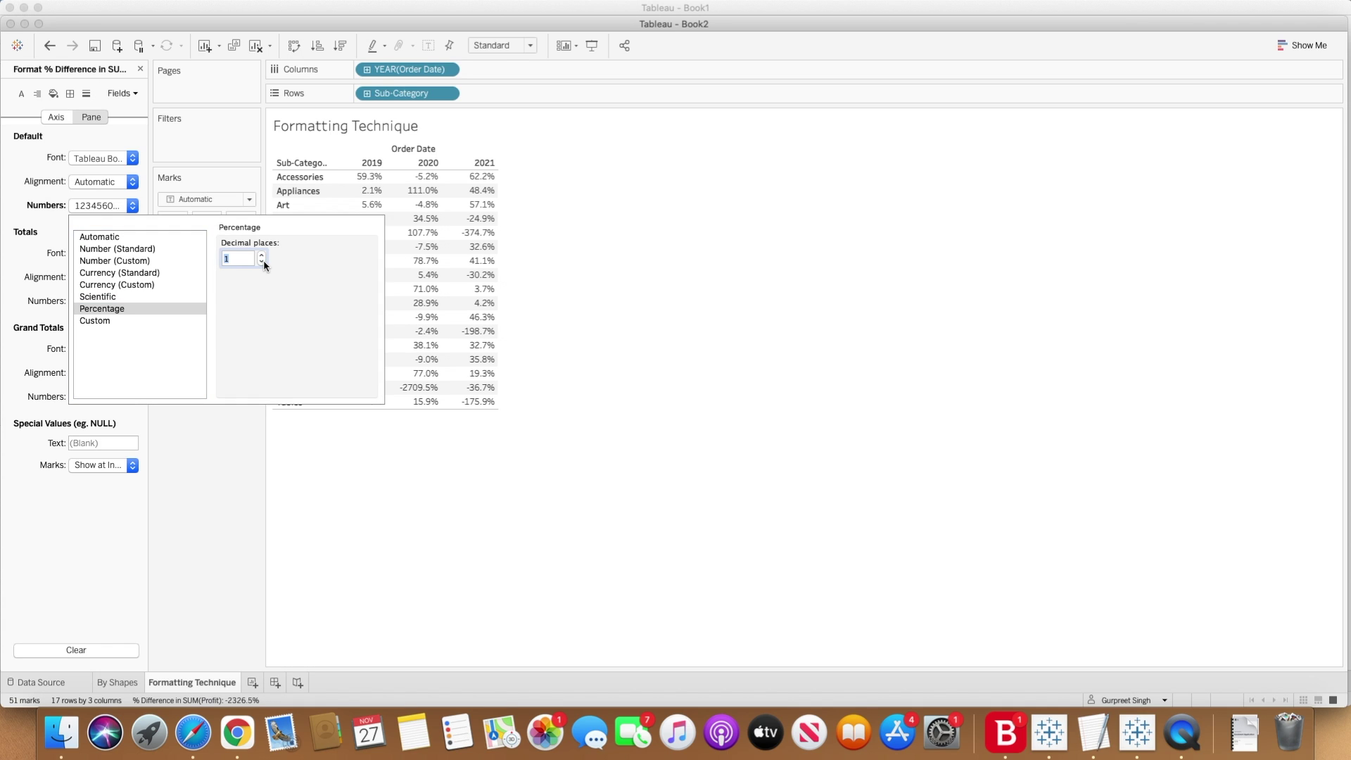
Switch the pane number format of the profit percent difference to Custom and enter 0.00%; -0.00%.
{"action": "left_click", "coordinate": [107, 320]}
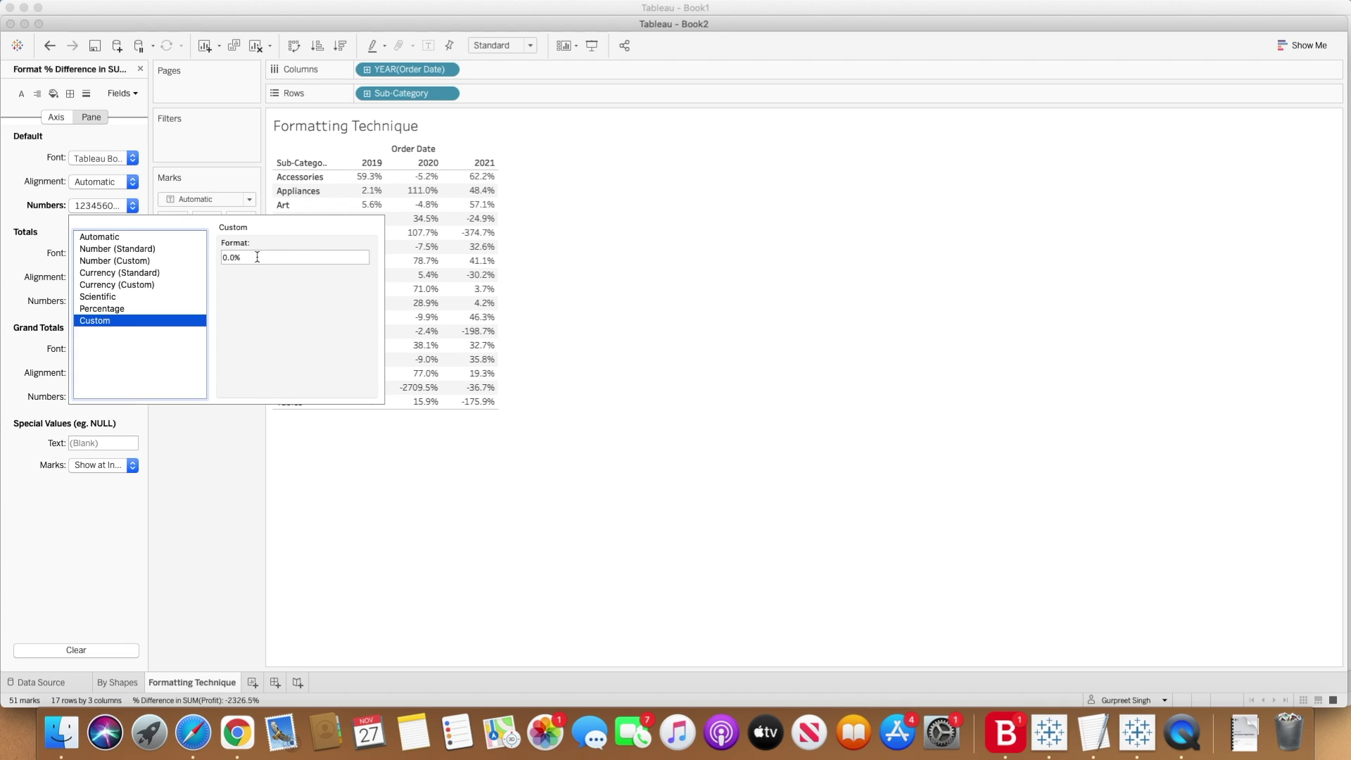
{"action": "left_click_drag", "start_coordinate": [236, 258], "coordinate": [259, 302]}
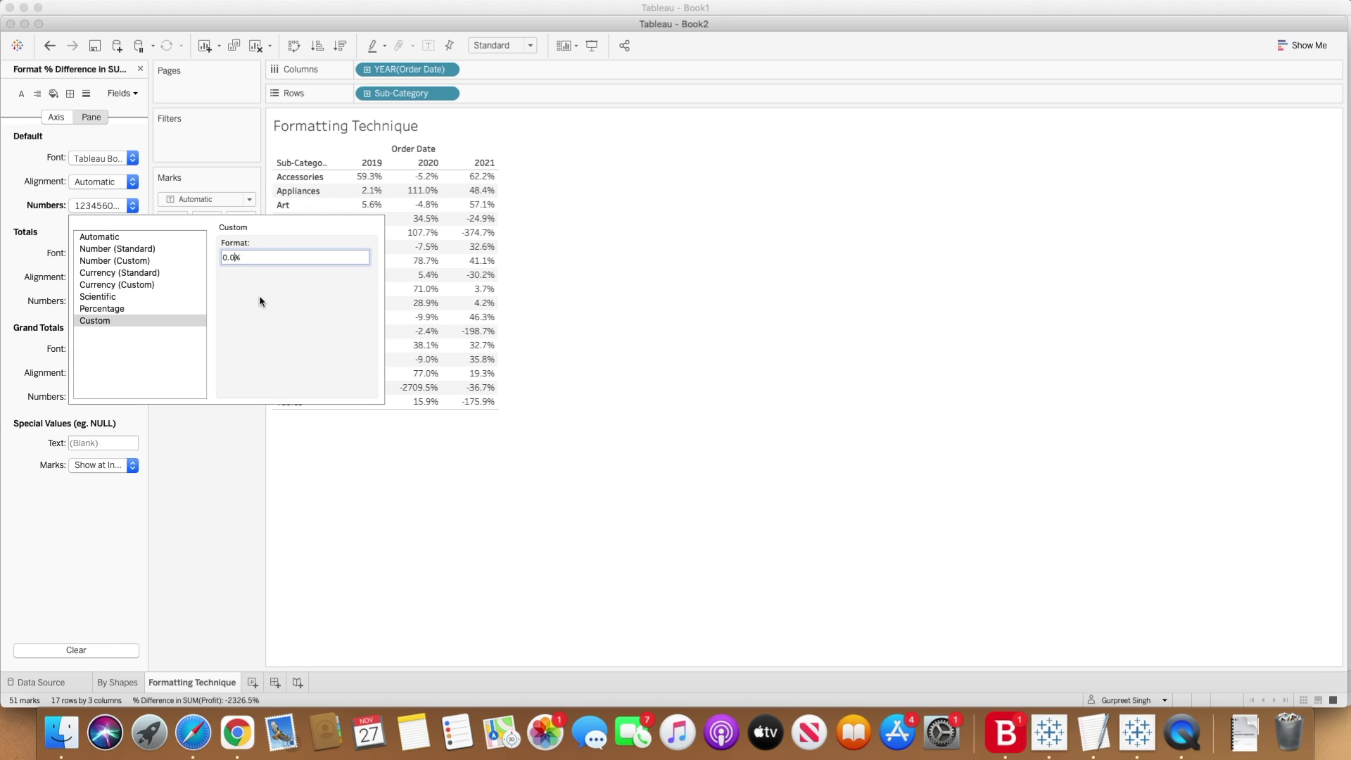
{"action": "type", "text": "0"}
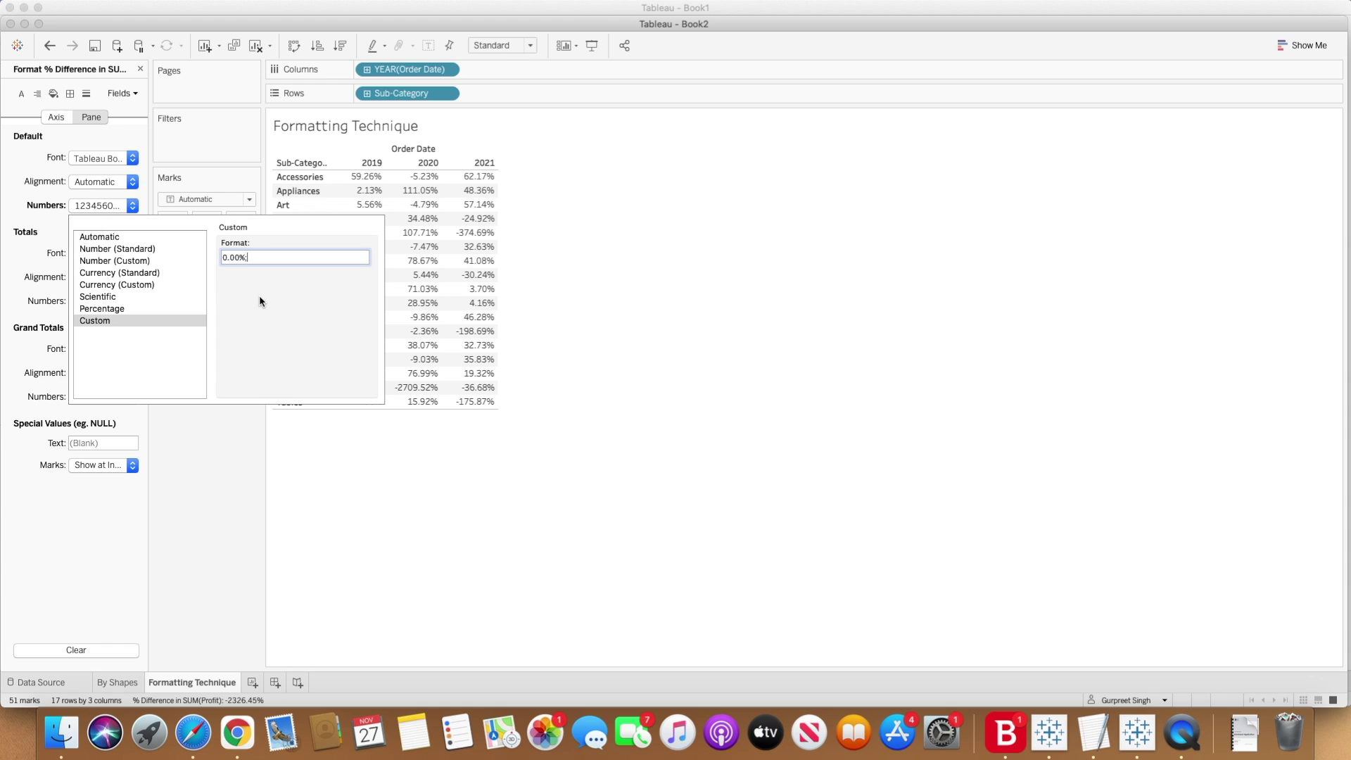
{"action": "type", "text": "0.00%"}
{"action": "type", "text": "-0.00"}
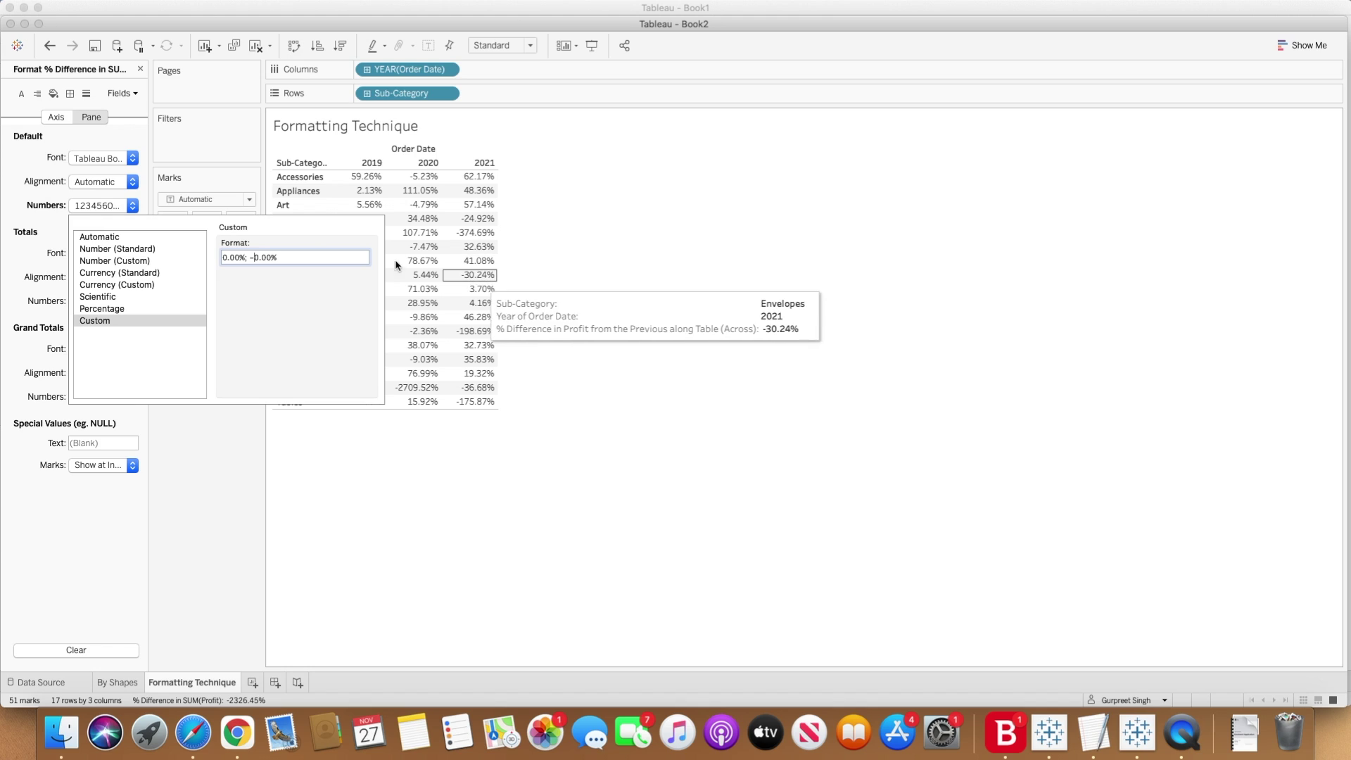
Replace the minus sign in the custom format with an opening parenthesis, then remove it, leaving 0.00%; 0.00%.
{"action": "key", "text": "BackSpace"}
{"action": "type", "text": "("}
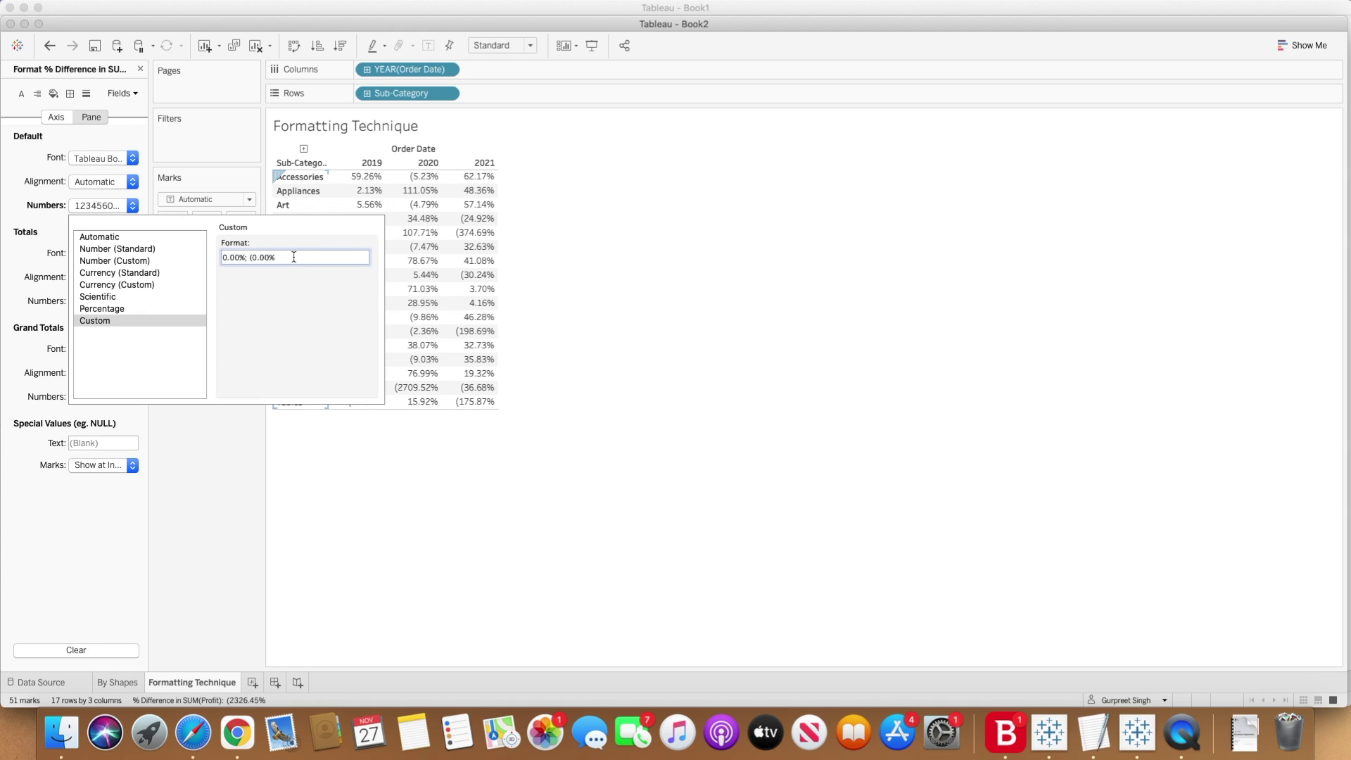
{"action": "key", "text": "BackSpace"}
Switch to Chrome and browse the jrgraphix.net Code section and Unicode Character Tables, ending on the Geometric Shapes page.
{"action": "left_click", "coordinate": [1244, 720]}
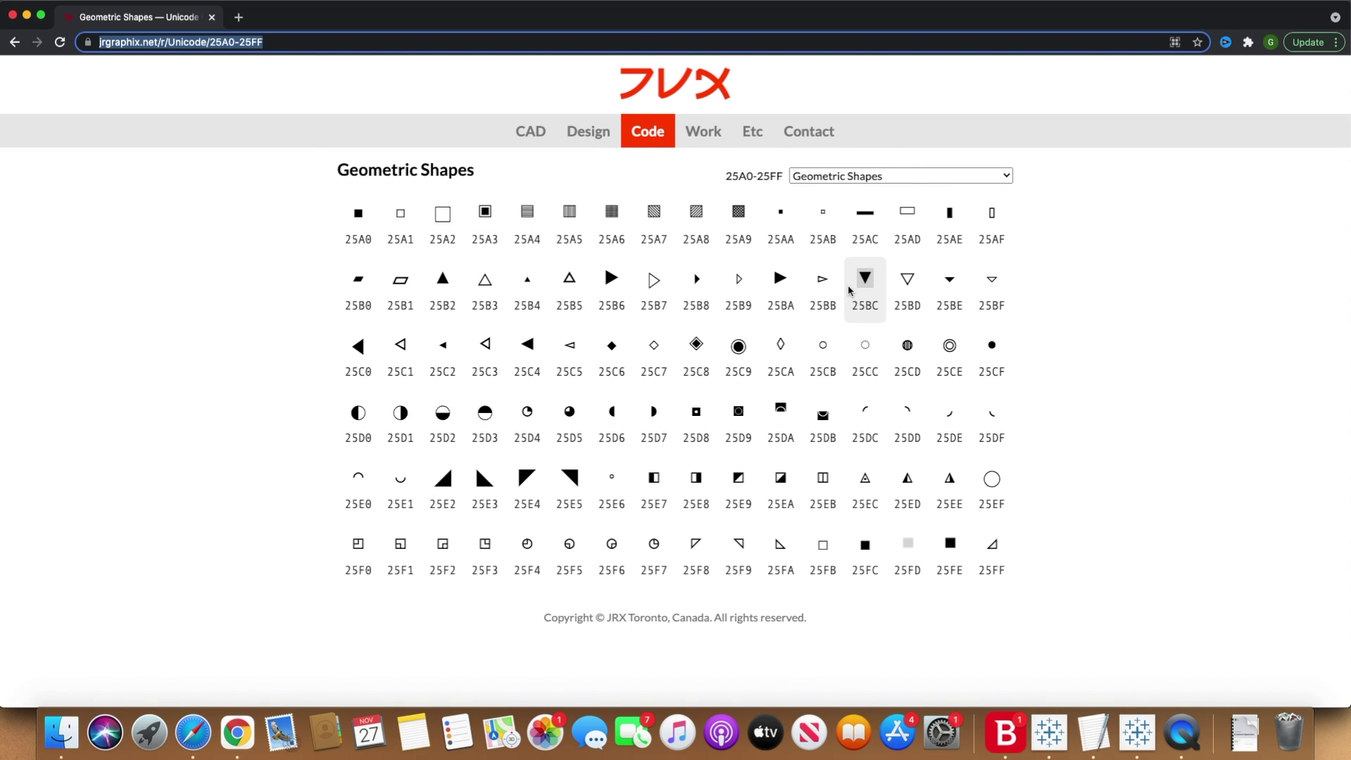
{"action": "left_click", "coordinate": [150, 69]}
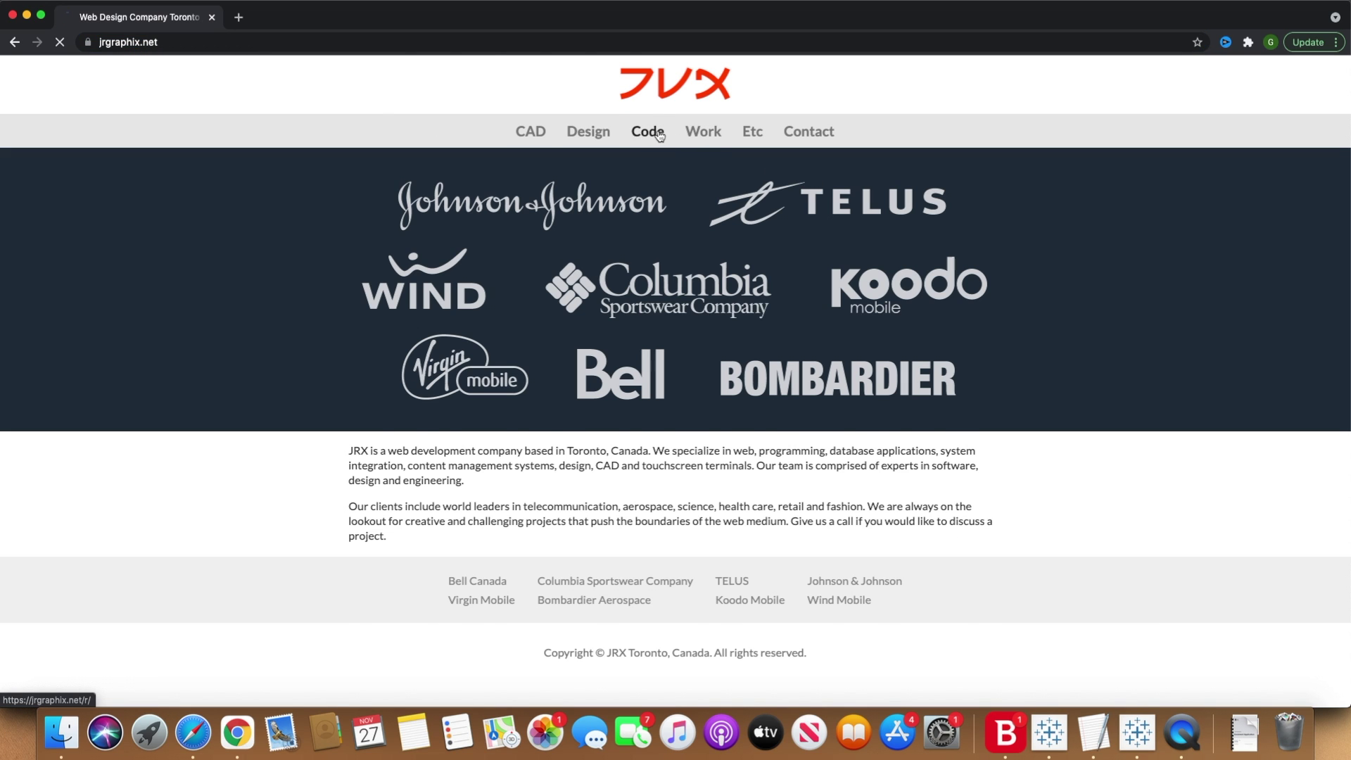
{"action": "left_click", "coordinate": [659, 134]}
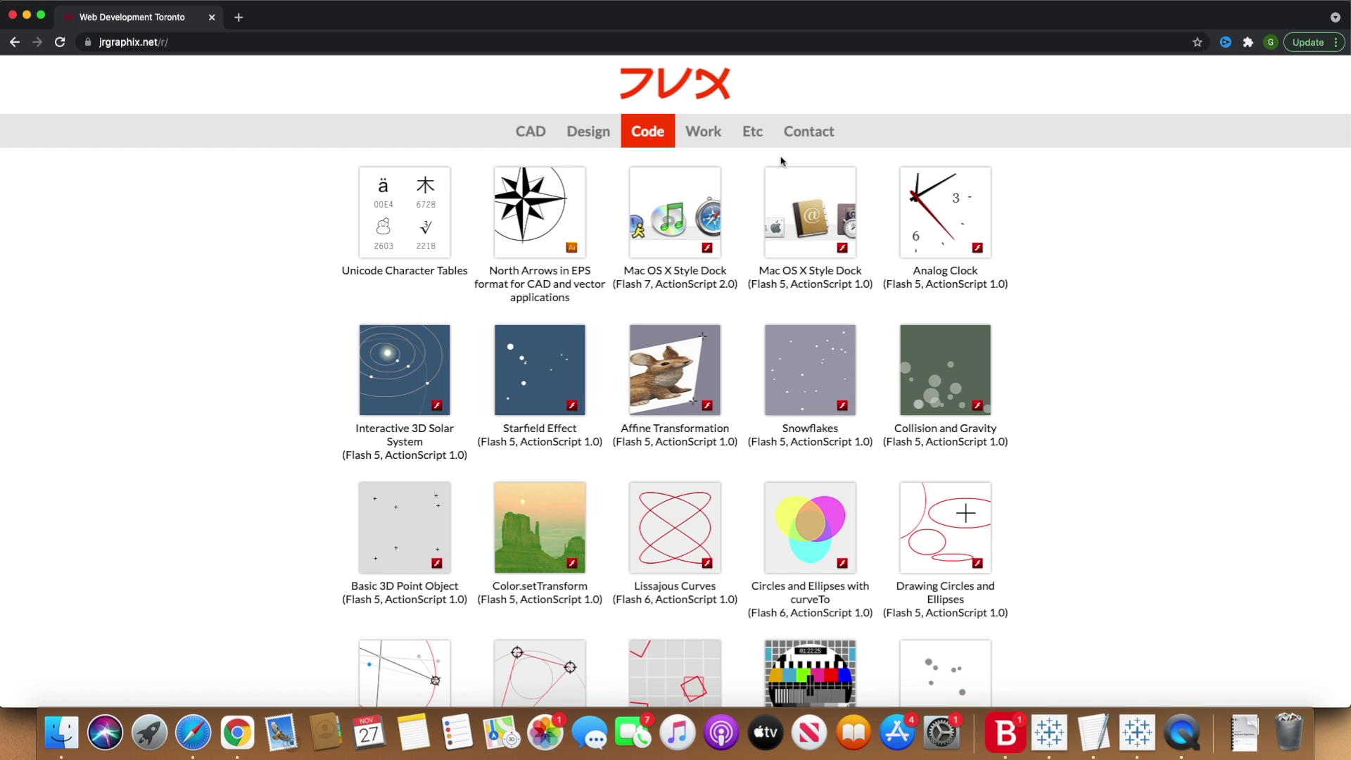
{"action": "left_click", "coordinate": [414, 213]}
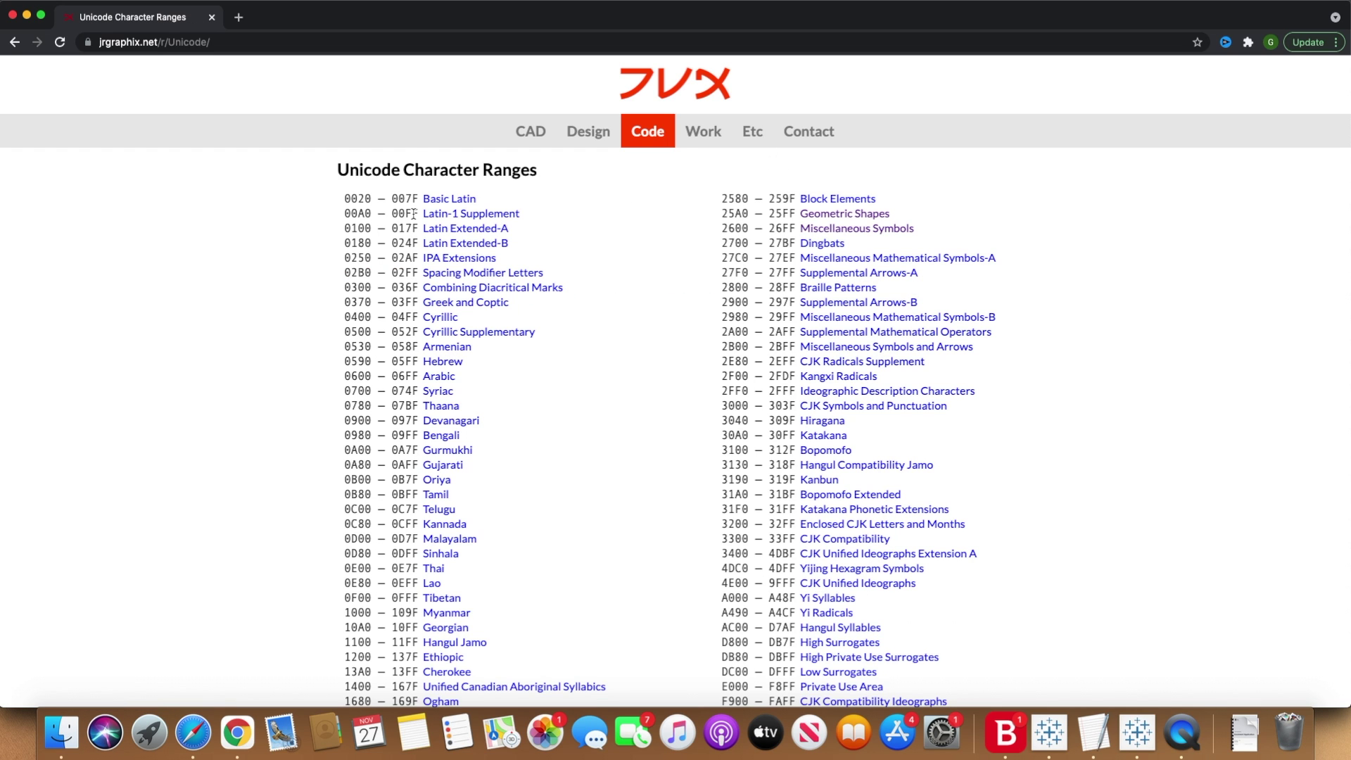
{"action": "left_click", "coordinate": [645, 135]}
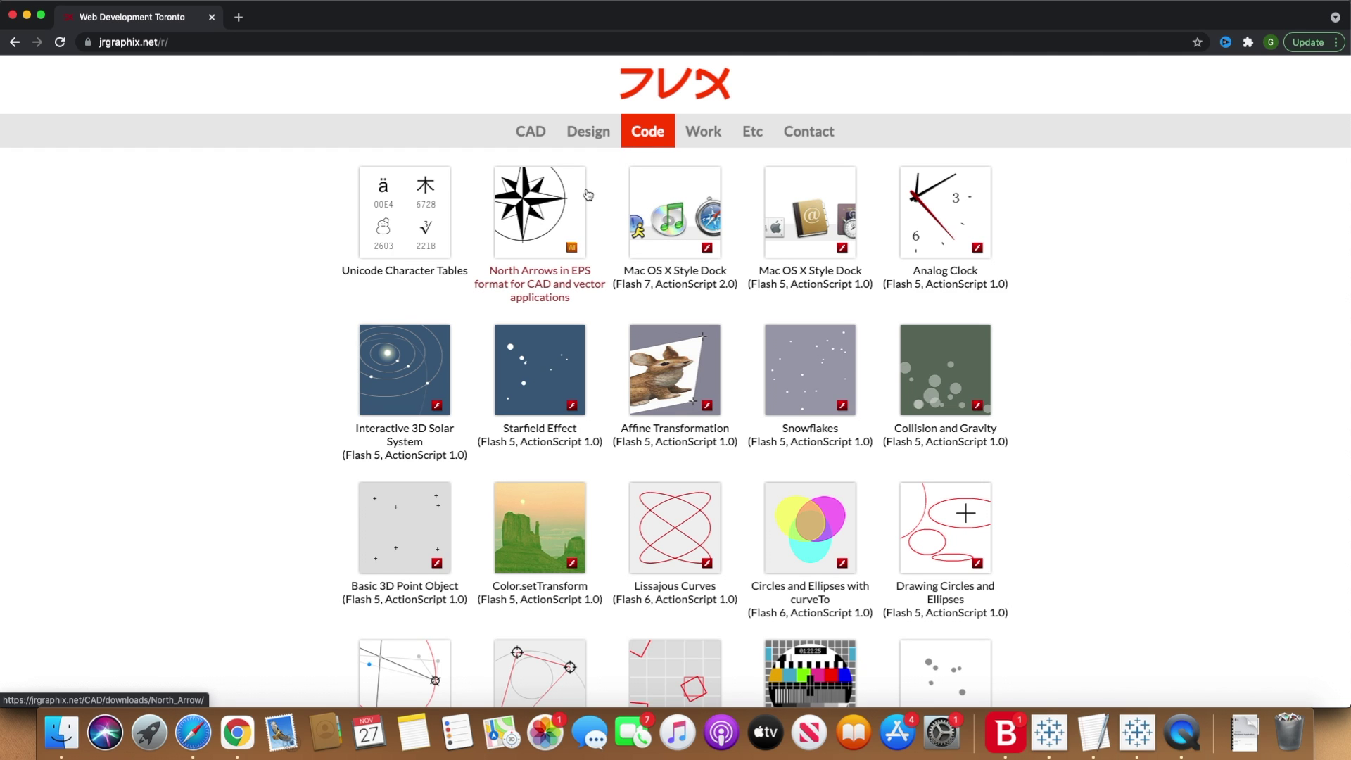
{"action": "scroll", "coordinate": [587, 194], "scroll_direction": "down", "scroll_amount": 5}
{"action": "scroll", "coordinate": [587, 195], "scroll_direction": "up", "scroll_amount": 3}
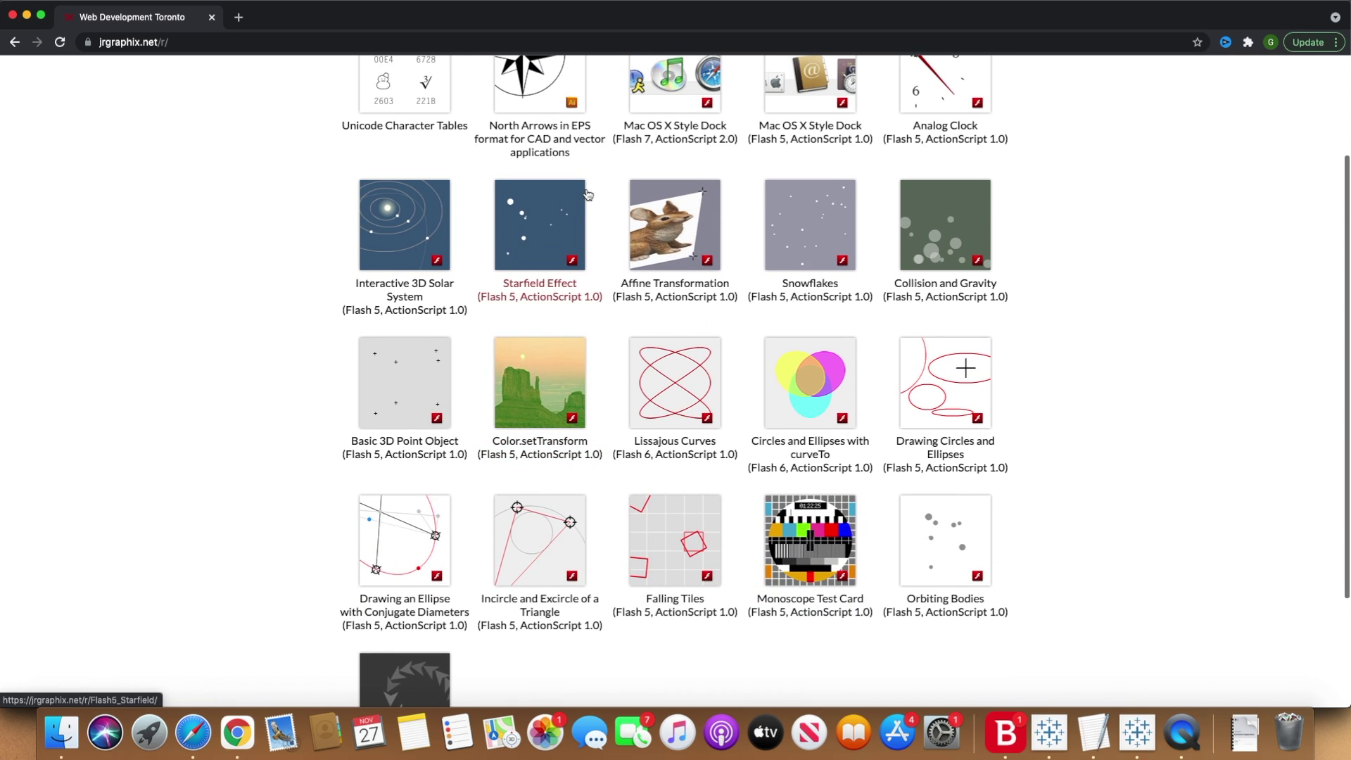
{"action": "scroll", "coordinate": [588, 195], "scroll_direction": "up", "scroll_amount": 3}
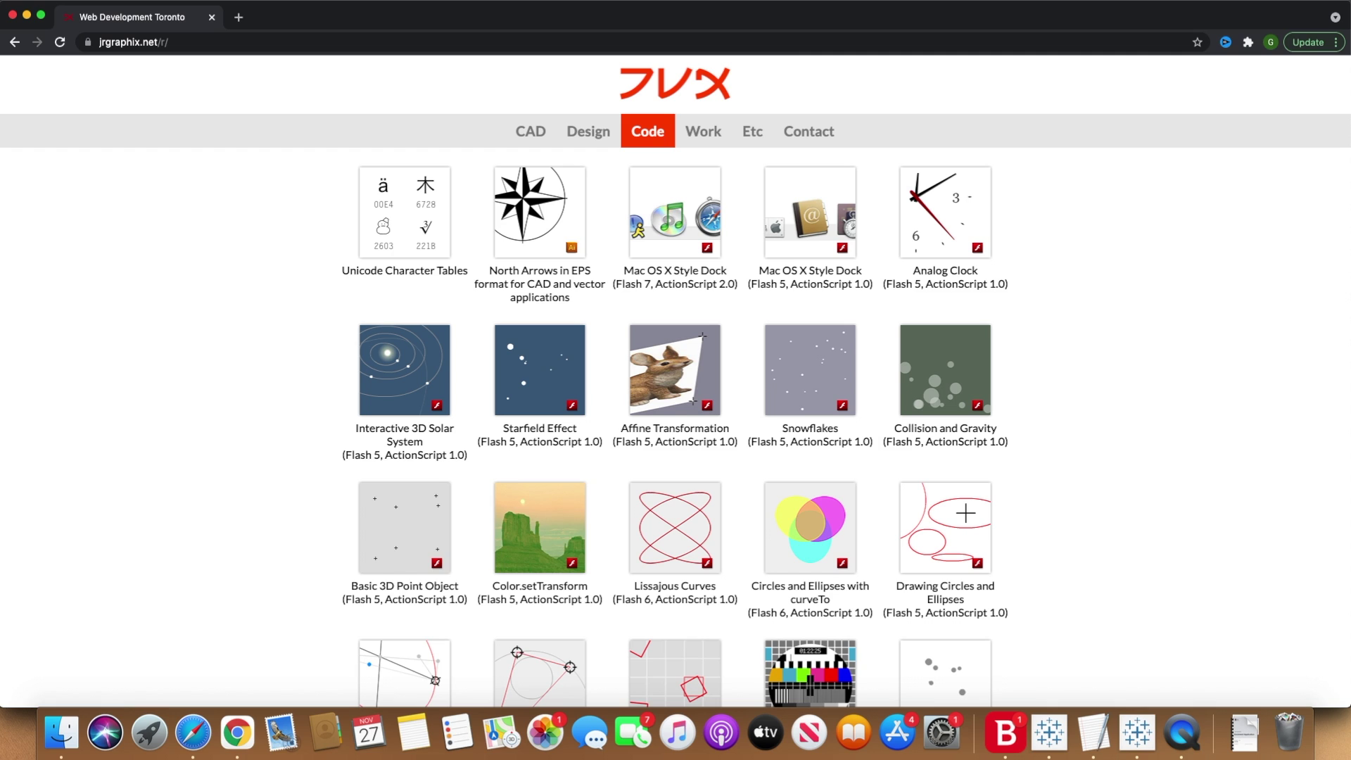
{"action": "left_click", "coordinate": [21, 43]}
{"action": "left_click", "coordinate": [21, 45]}
{"action": "left_click", "coordinate": [22, 47]}
{"action": "left_click", "coordinate": [24, 47]}
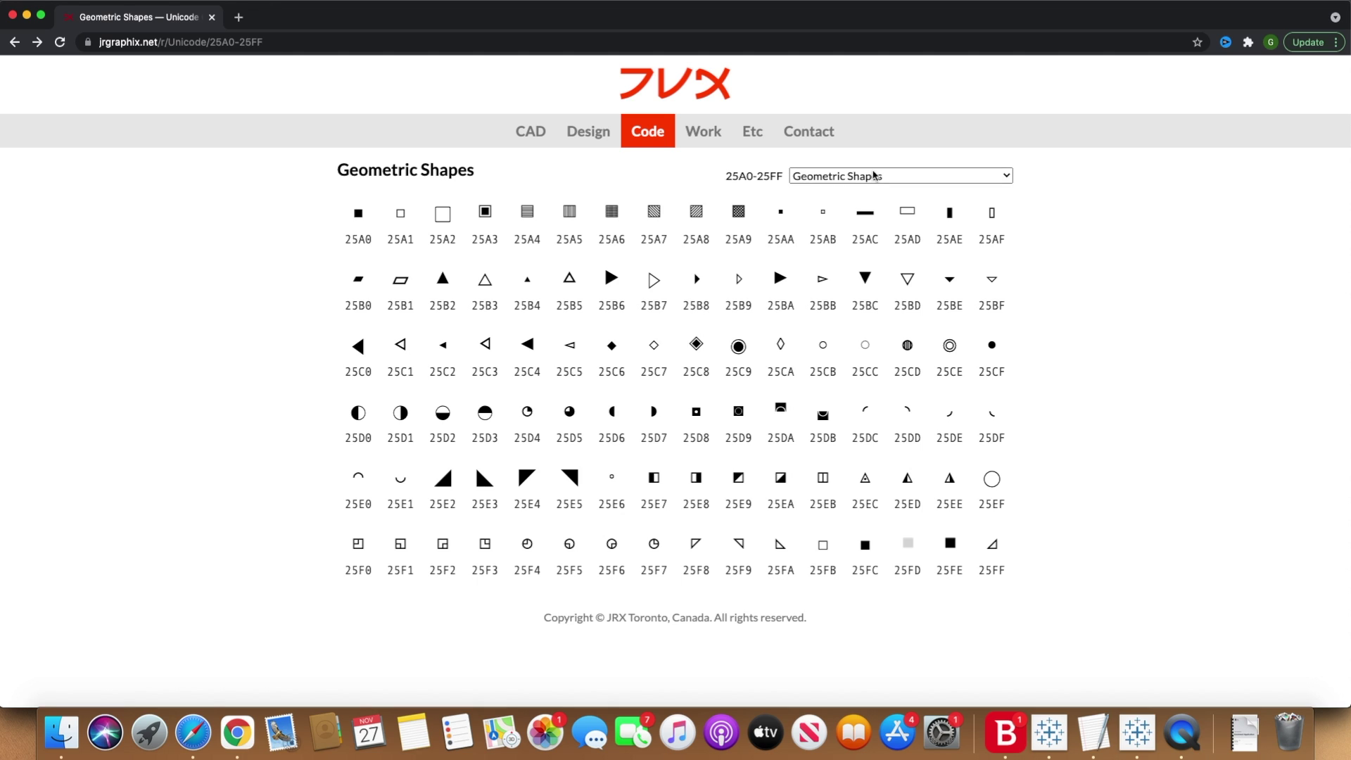
Copy the ▼ symbol (25BC) and, back in Tableau, paste it after the negative part of the custom number format.
{"action": "double_click", "coordinate": [865, 278]}
{"action": "key", "text": "super+c"}
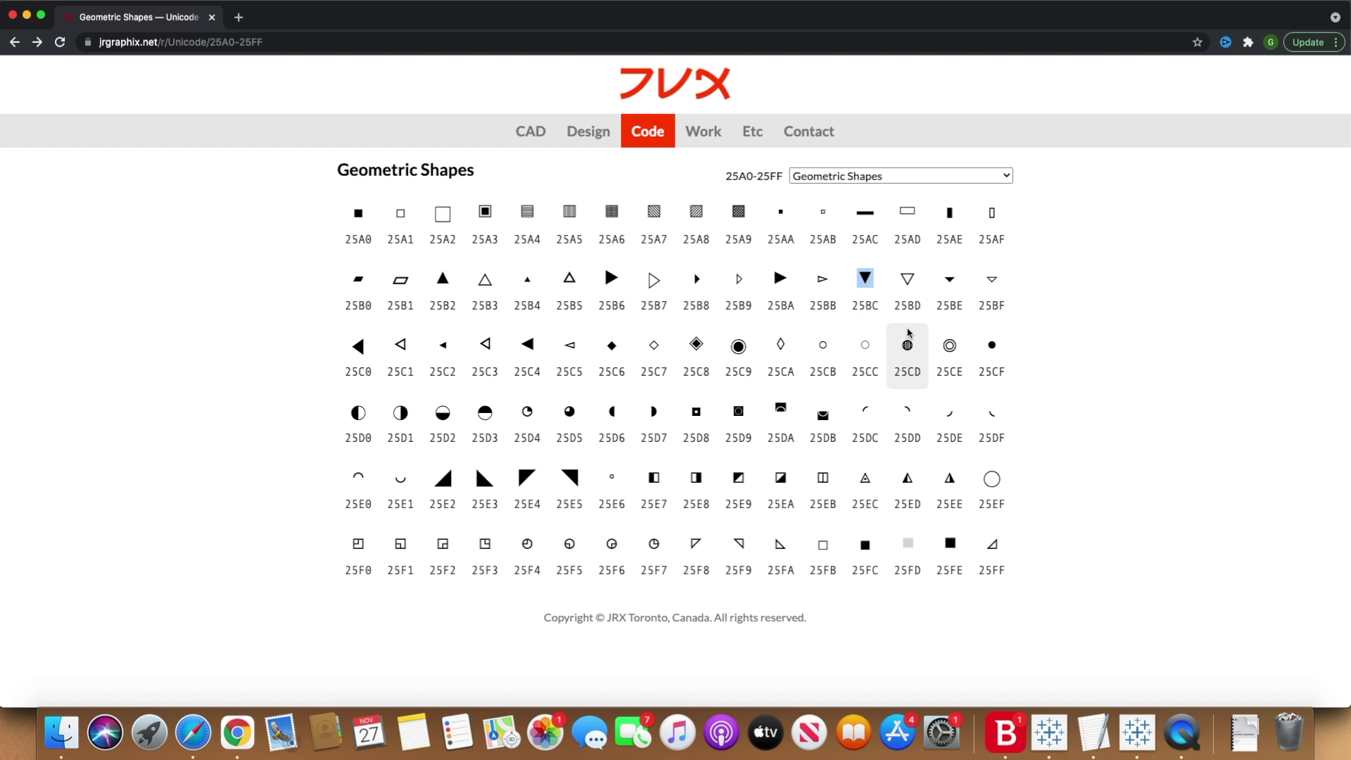
{"action": "left_click", "coordinate": [1137, 732]}
{"action": "left_click", "coordinate": [106, 206]}
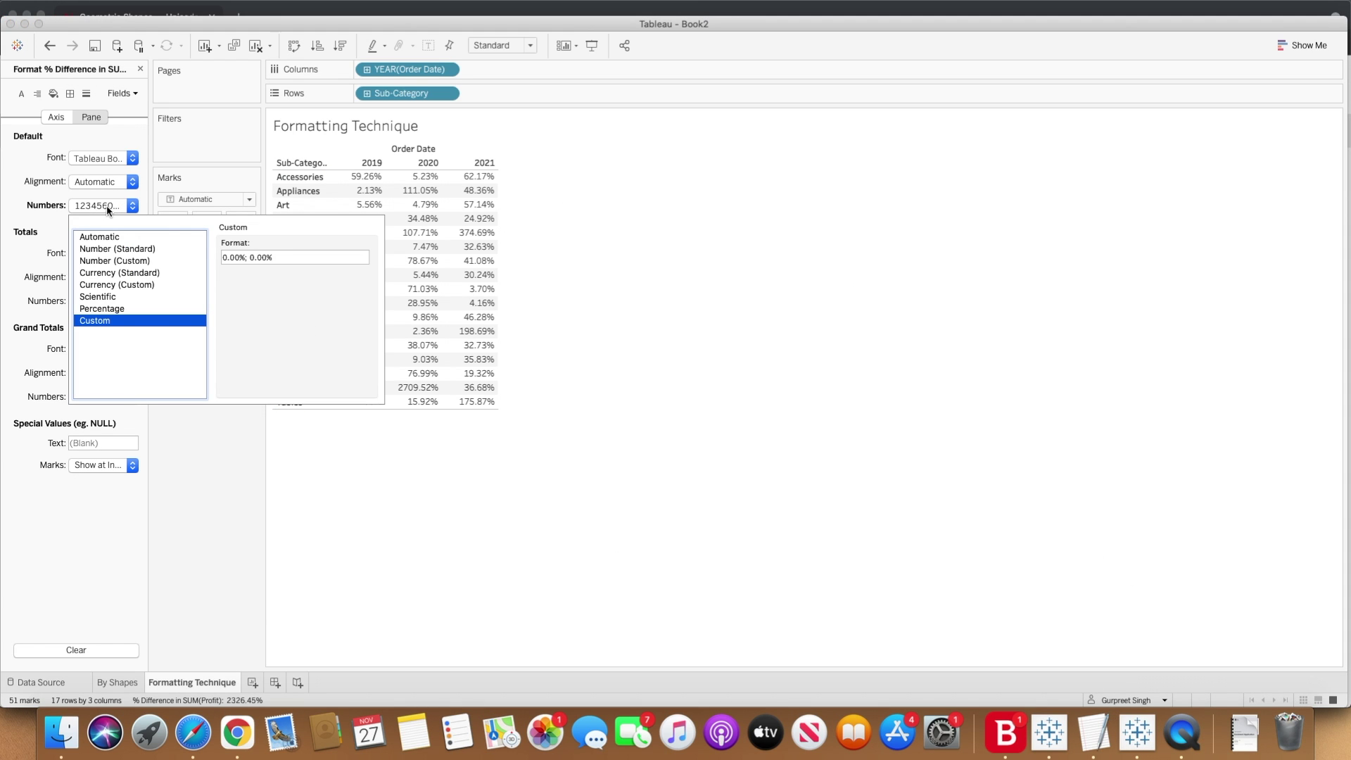
{"action": "left_click", "coordinate": [276, 258]}
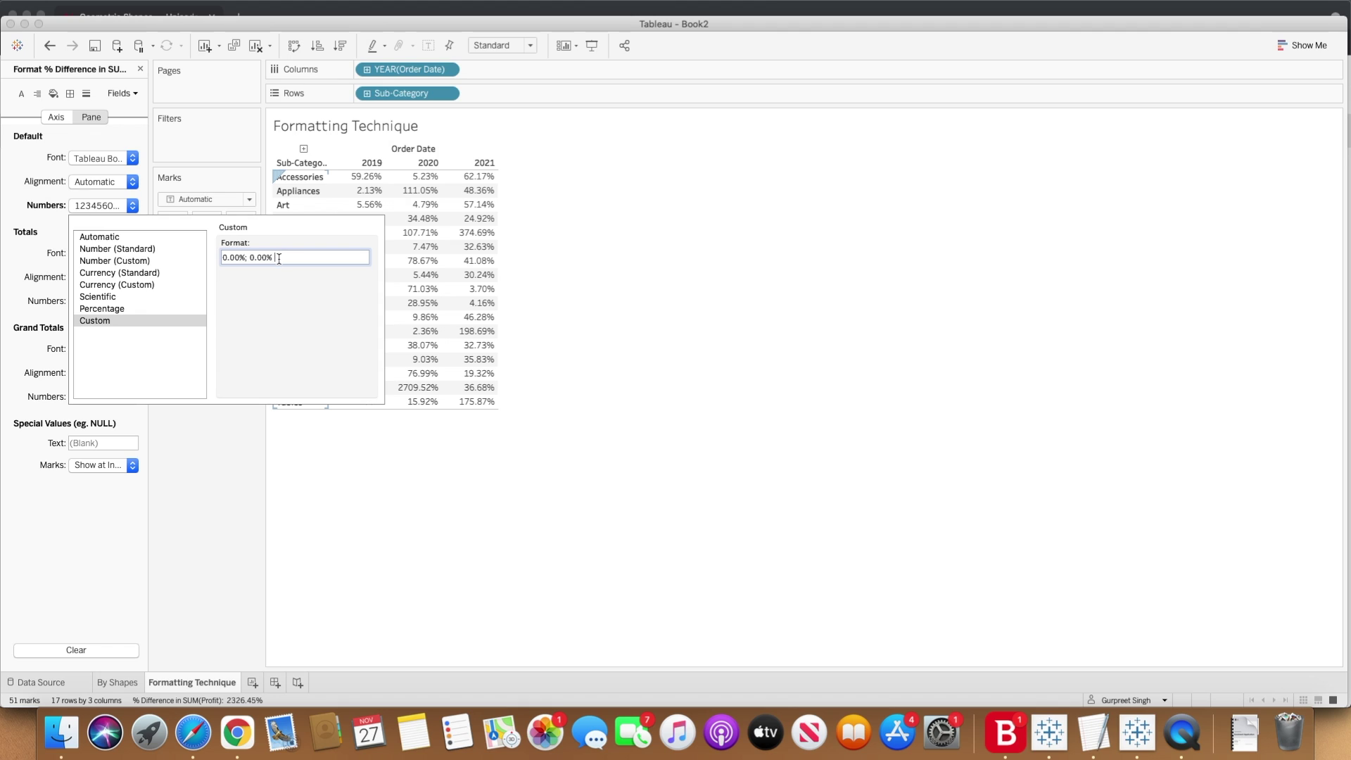
{"action": "key", "text": "super+v"}
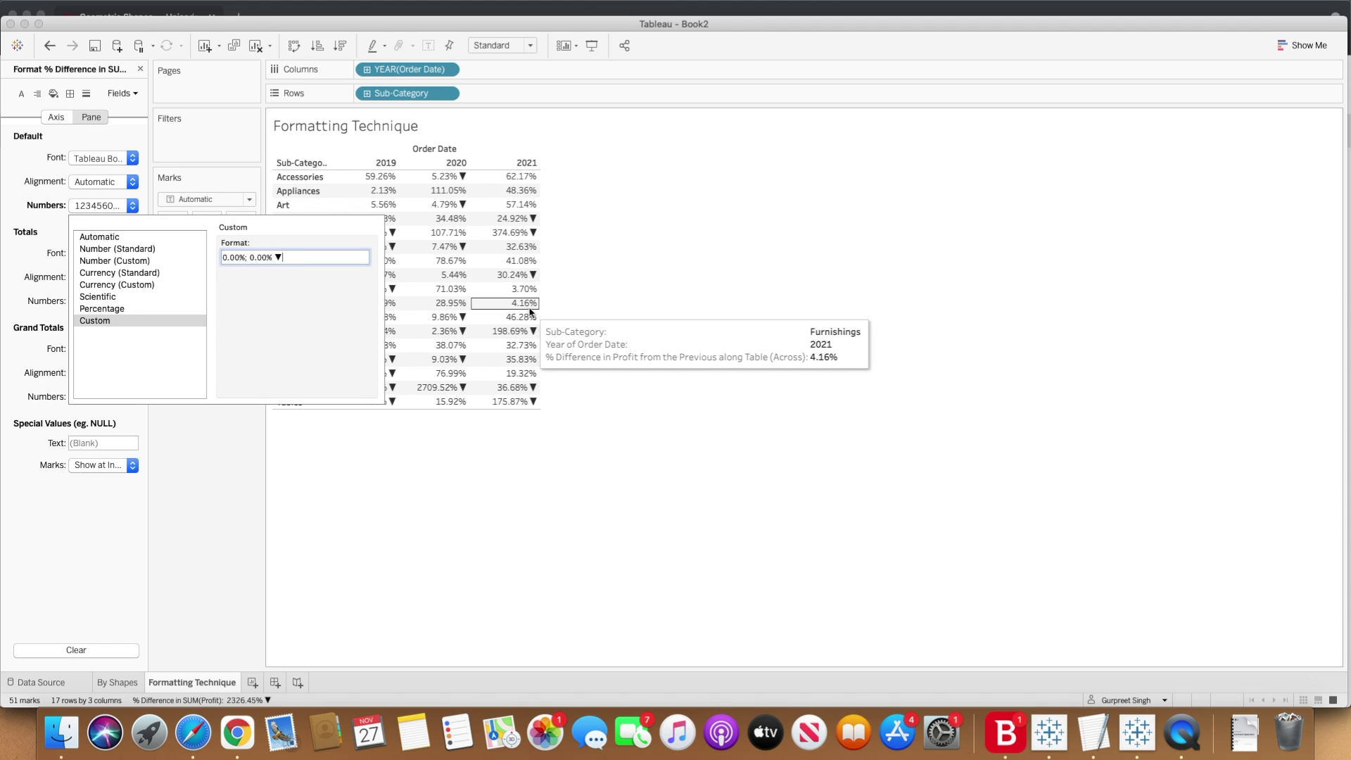
Copy the ▲ symbol (25B2) from the Chrome page and paste it after the positive part of Tableau's custom number format.
{"action": "left_click", "coordinate": [238, 732]}
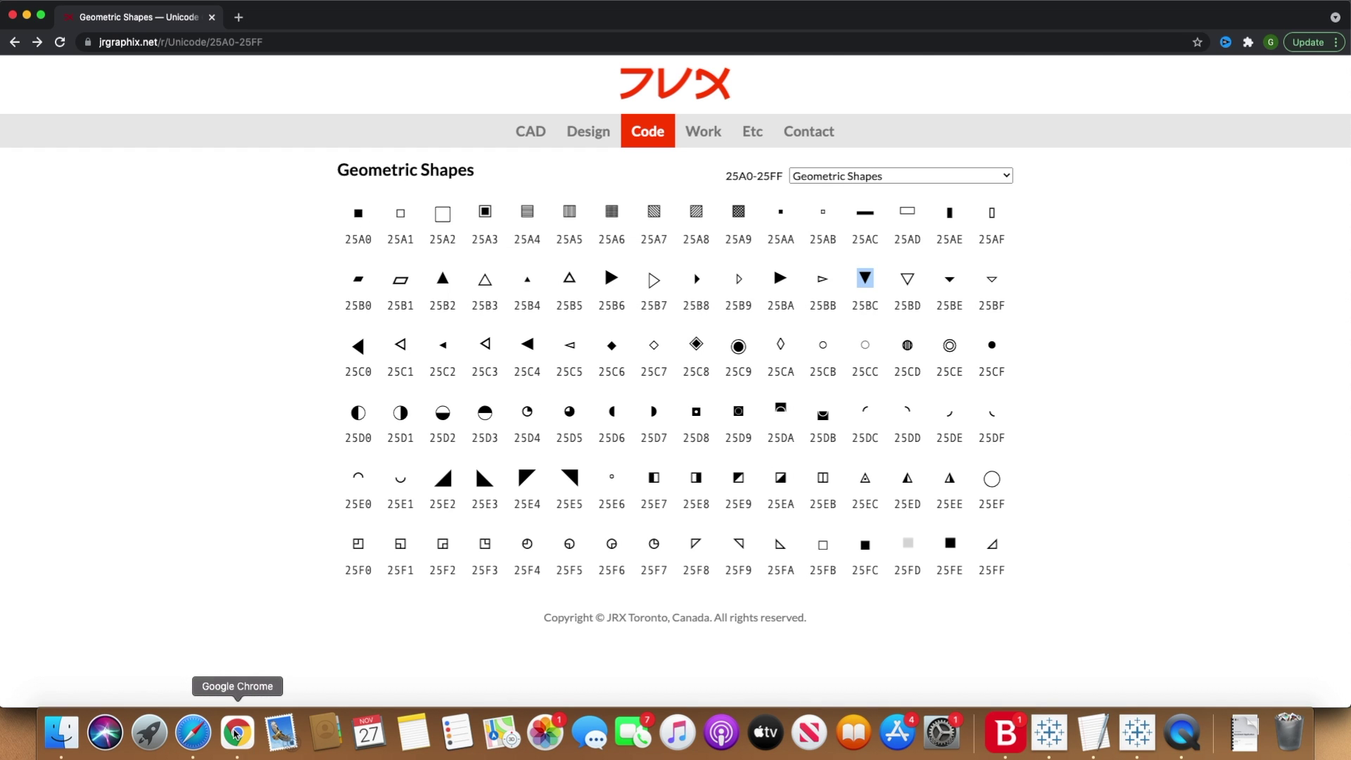
{"action": "double_click", "coordinate": [450, 282]}
{"action": "key", "text": "super+c"}
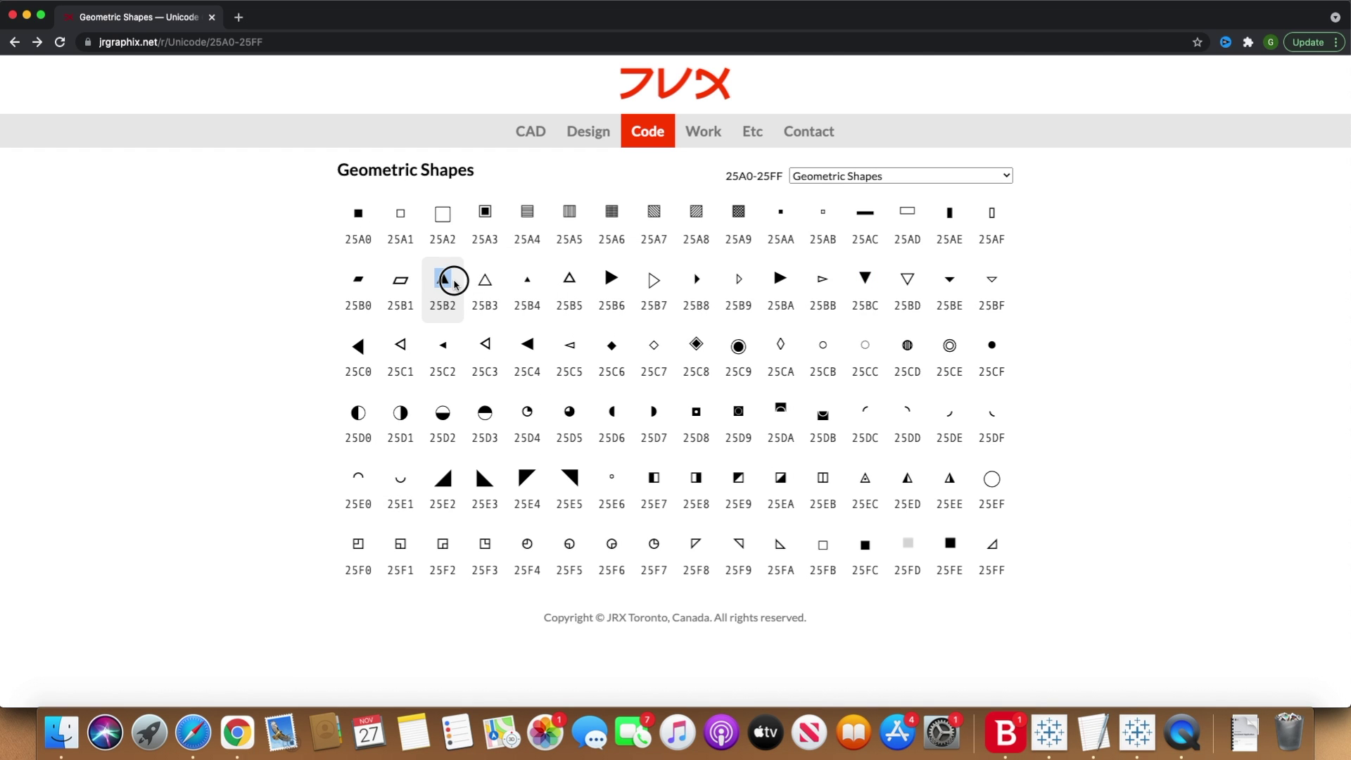
{"action": "left_click", "coordinate": [1137, 732]}
{"action": "left_click", "coordinate": [102, 206]}
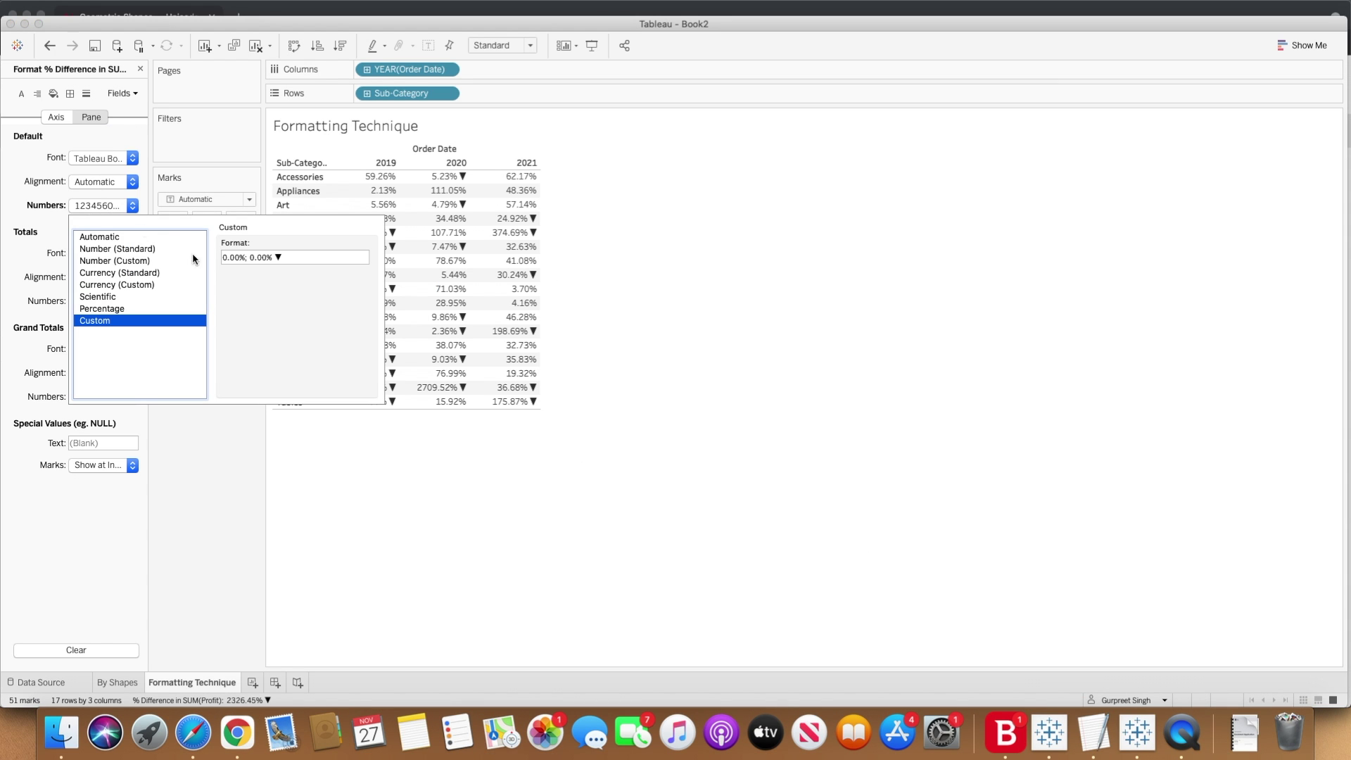
{"action": "left_click", "coordinate": [247, 258]}
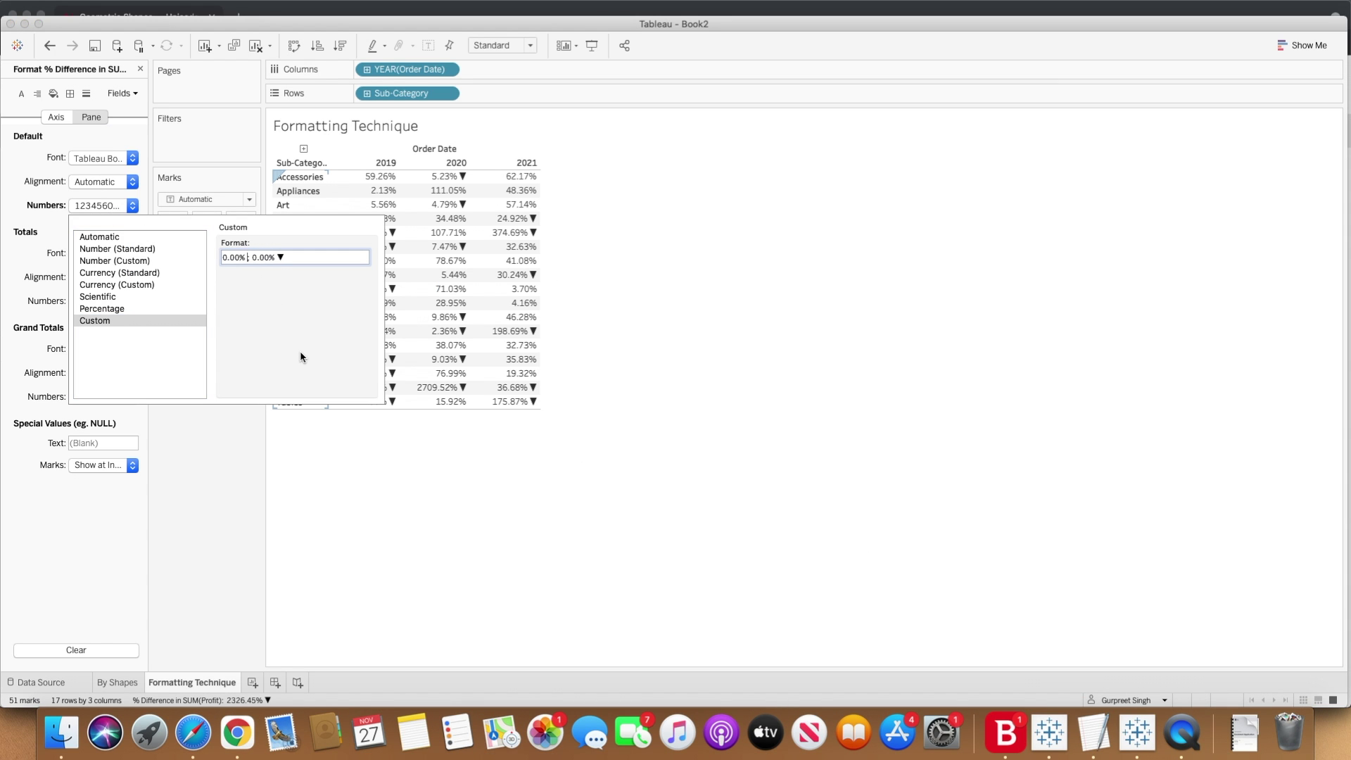
{"action": "key", "text": "super+v"}
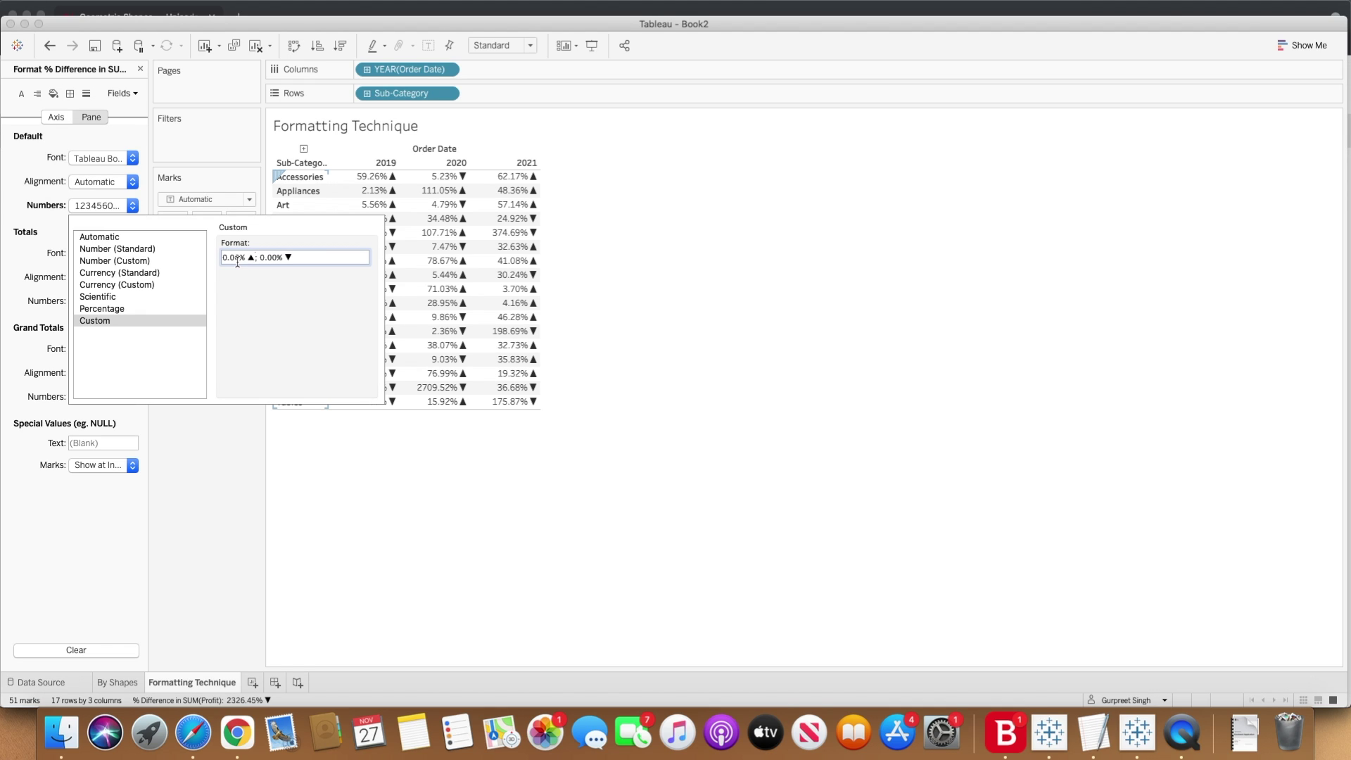
{"action": "mouse_move", "coordinate": [364, 185]}
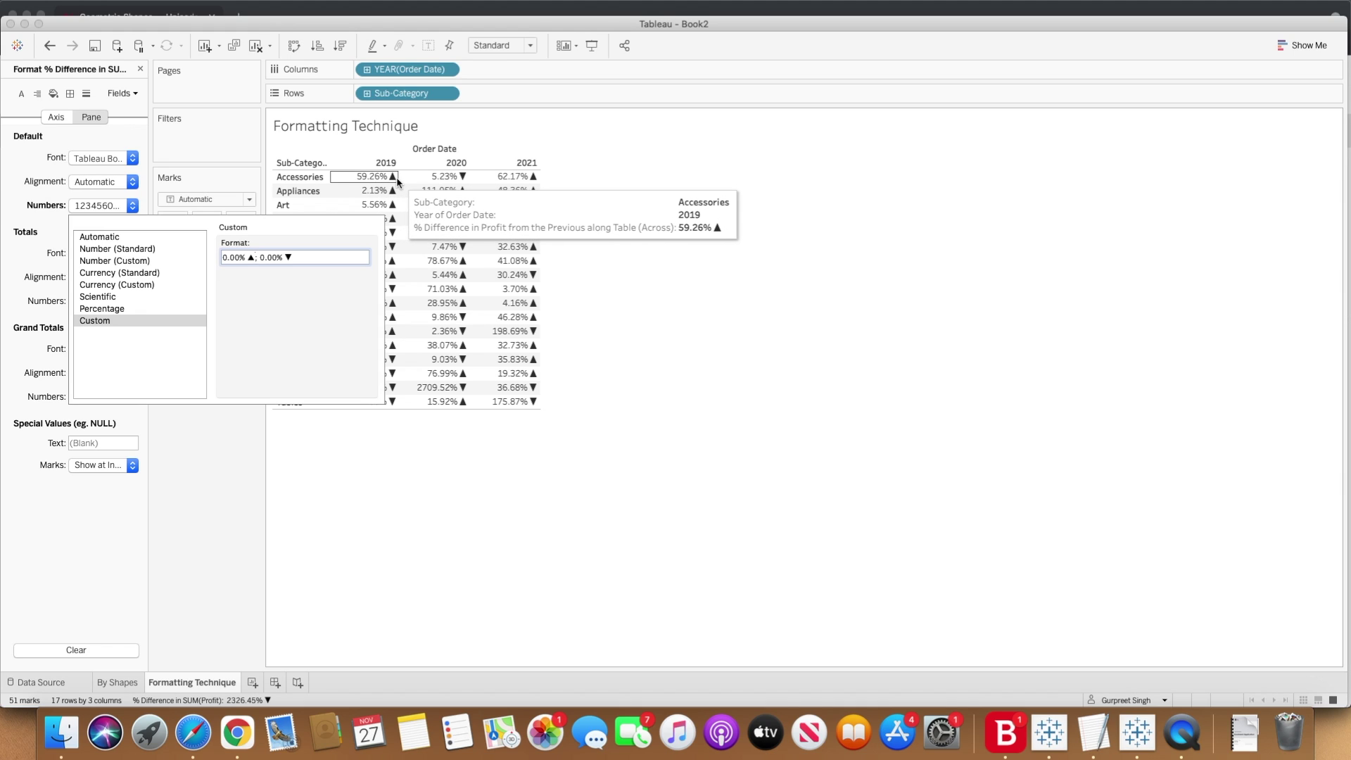
{"action": "mouse_move", "coordinate": [468, 182]}
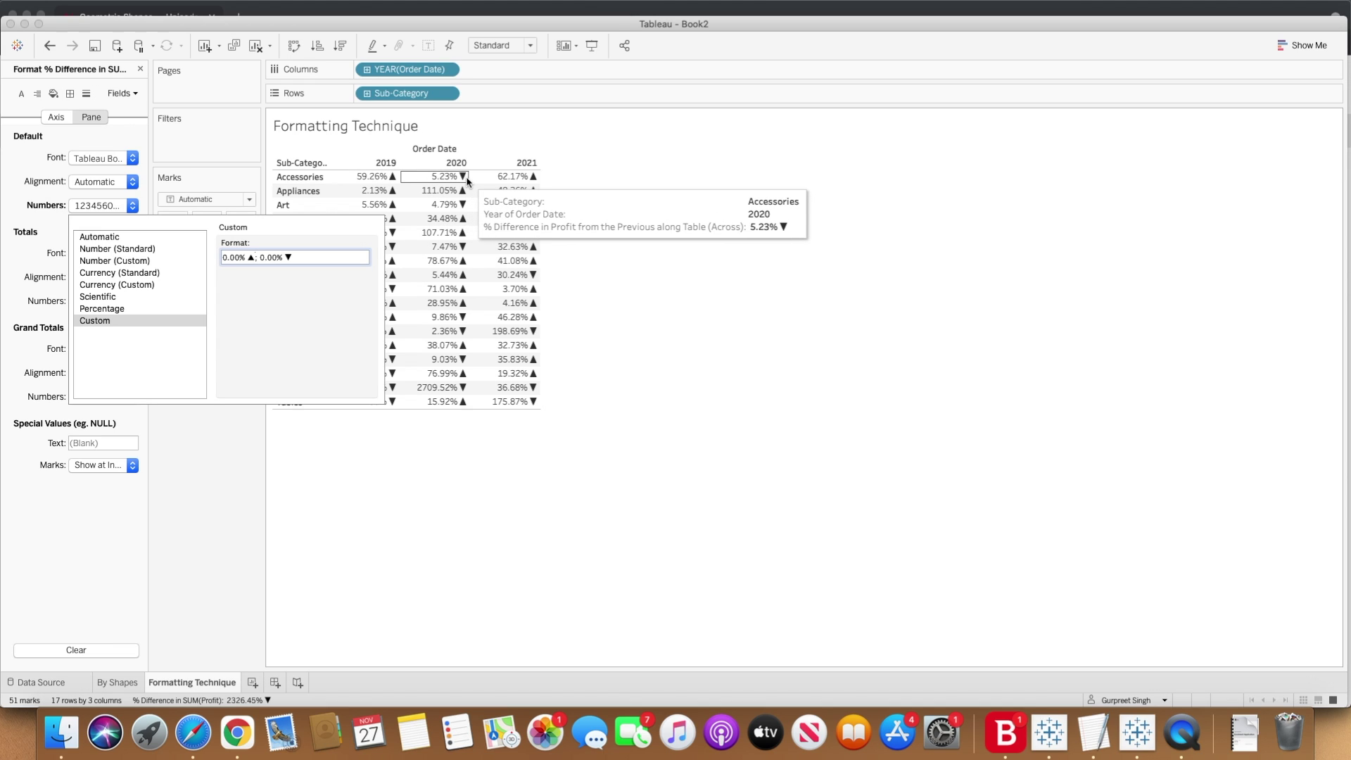
{"action": "left_click", "coordinate": [590, 252]}
{"action": "mouse_move", "coordinate": [524, 224]}
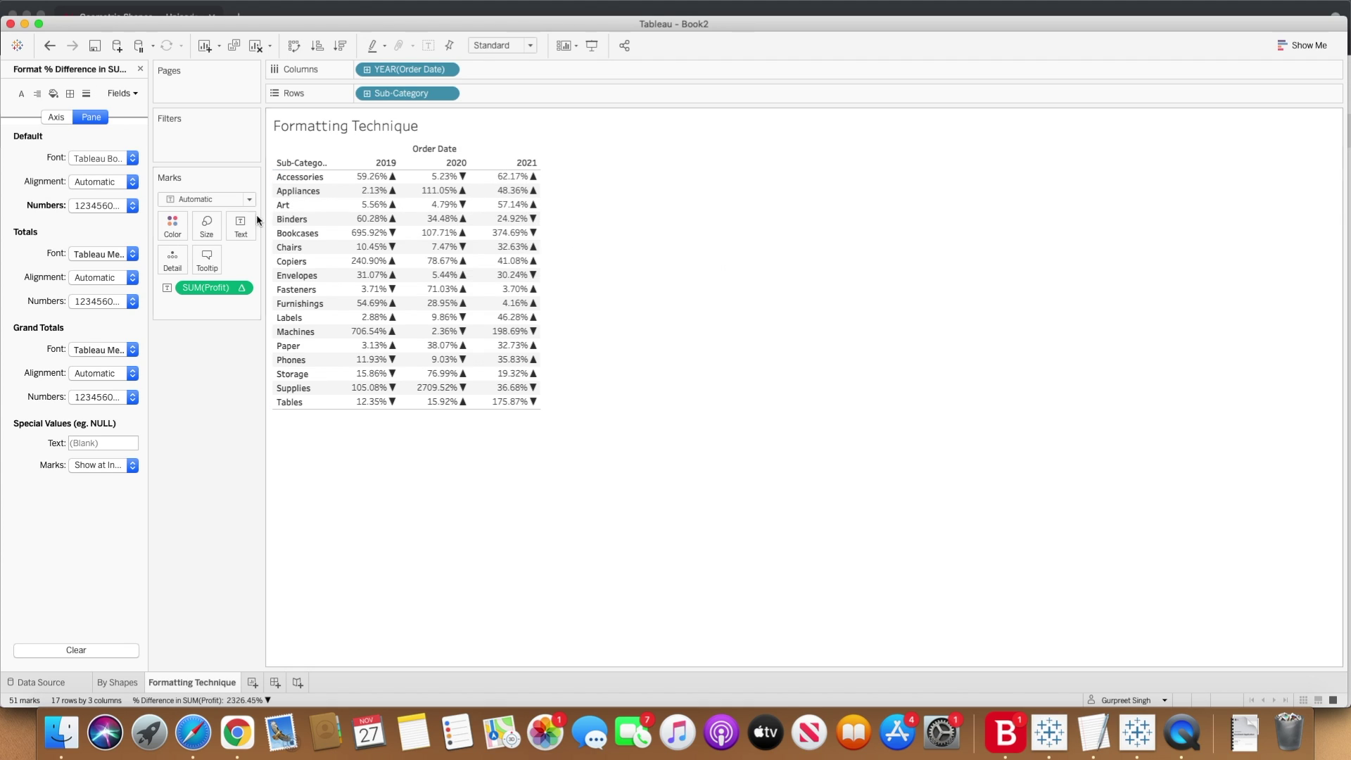
Remove the ▲ from the positive part of the custom number format, keeping the semicolon and the ▼ for negatives.
{"action": "left_click", "coordinate": [110, 205]}
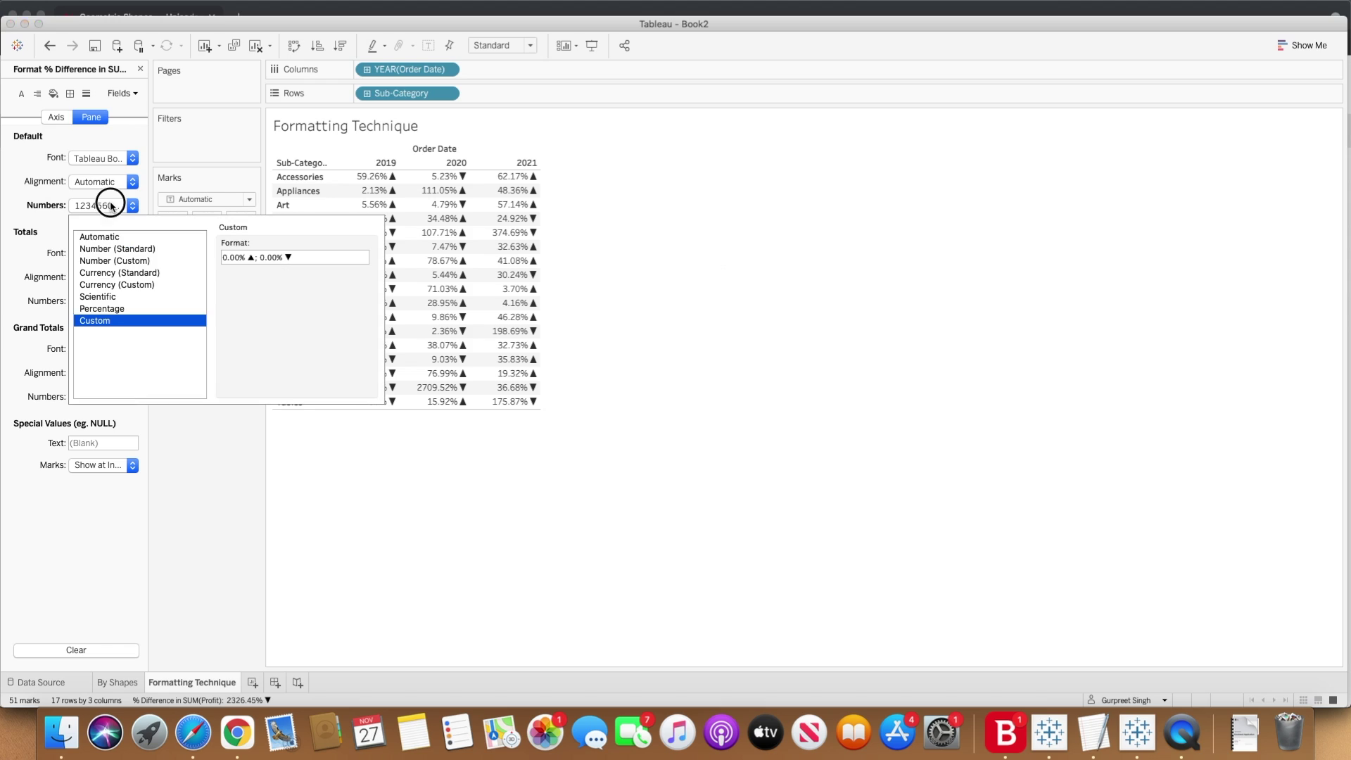
{"action": "left_click", "coordinate": [254, 257]}
{"action": "key", "text": "BackSpace"}
{"action": "key", "text": "BackSpace"}
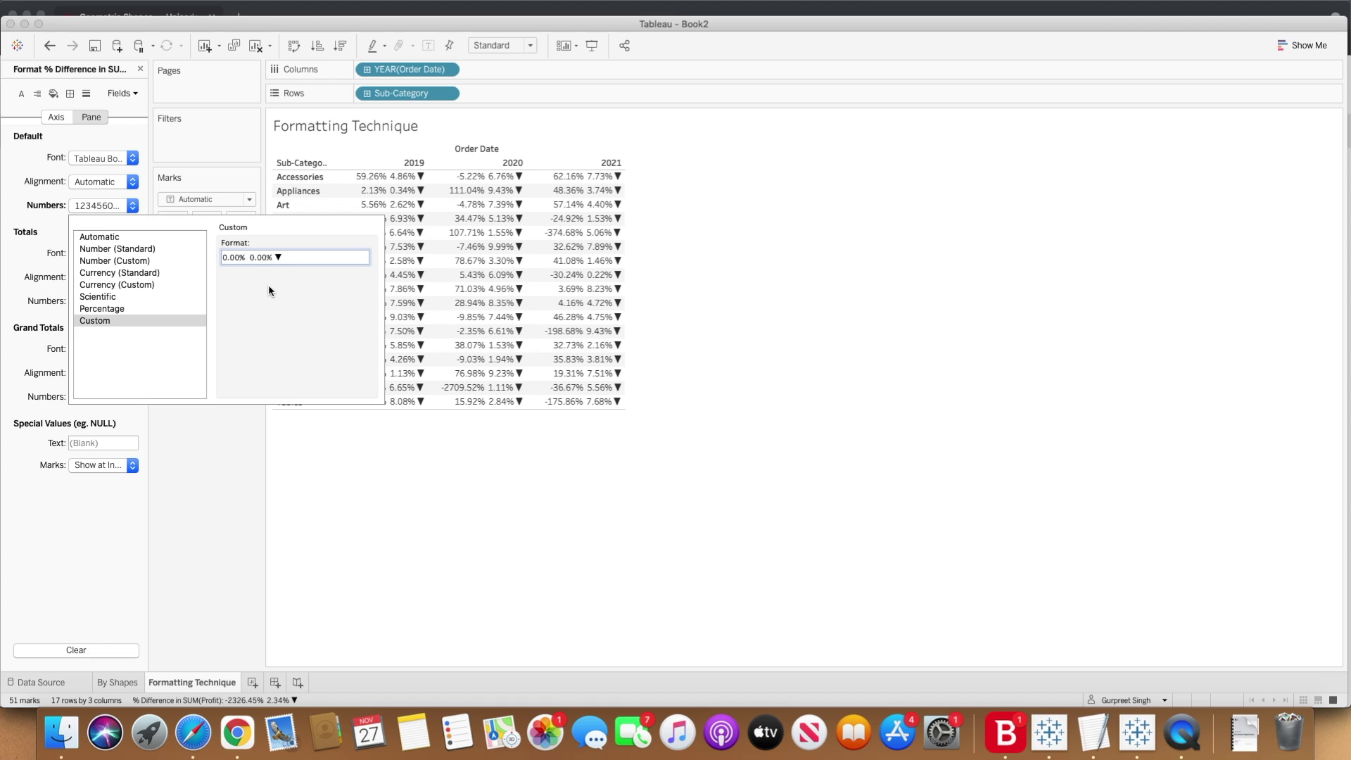
{"action": "type", "text": ";"}
{"action": "mouse_move", "coordinate": [466, 206]}
{"action": "mouse_move", "coordinate": [504, 290]}
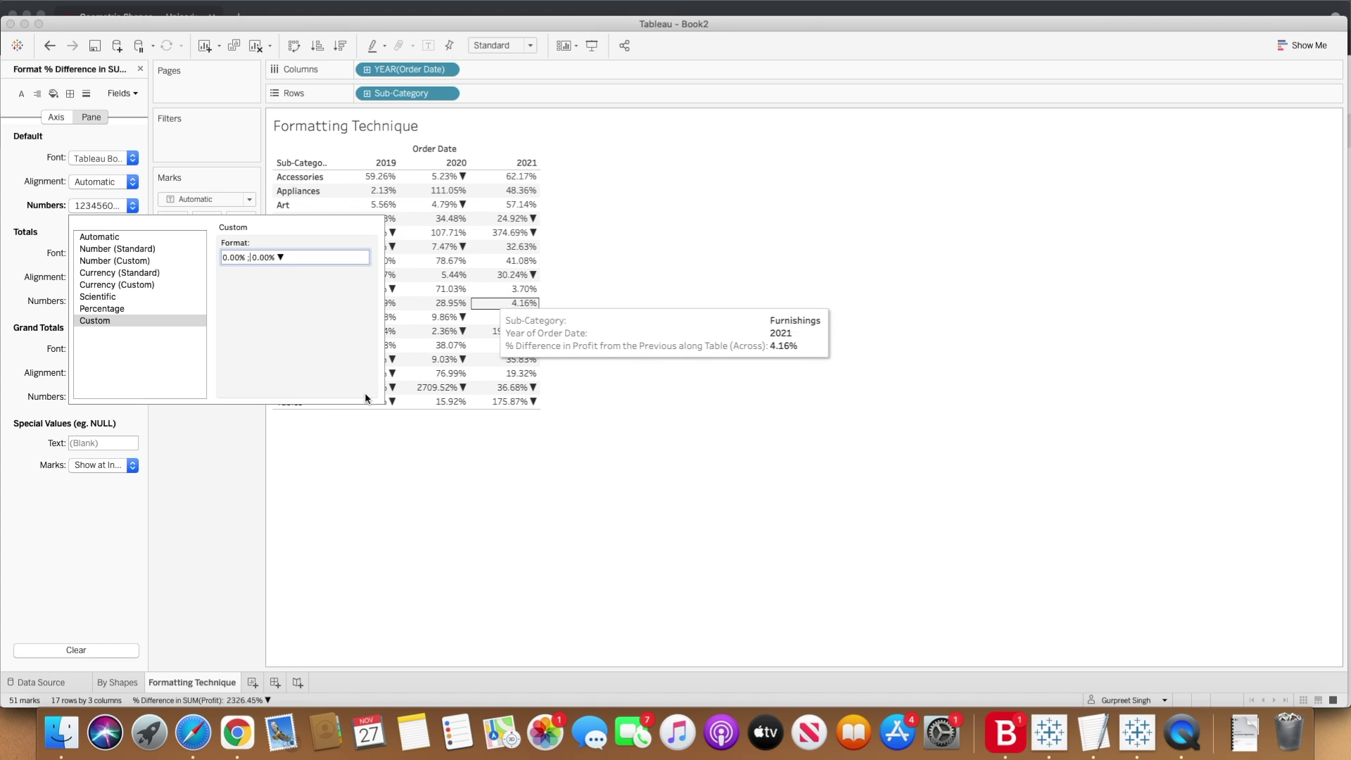
{"action": "left_click", "coordinate": [221, 480]}
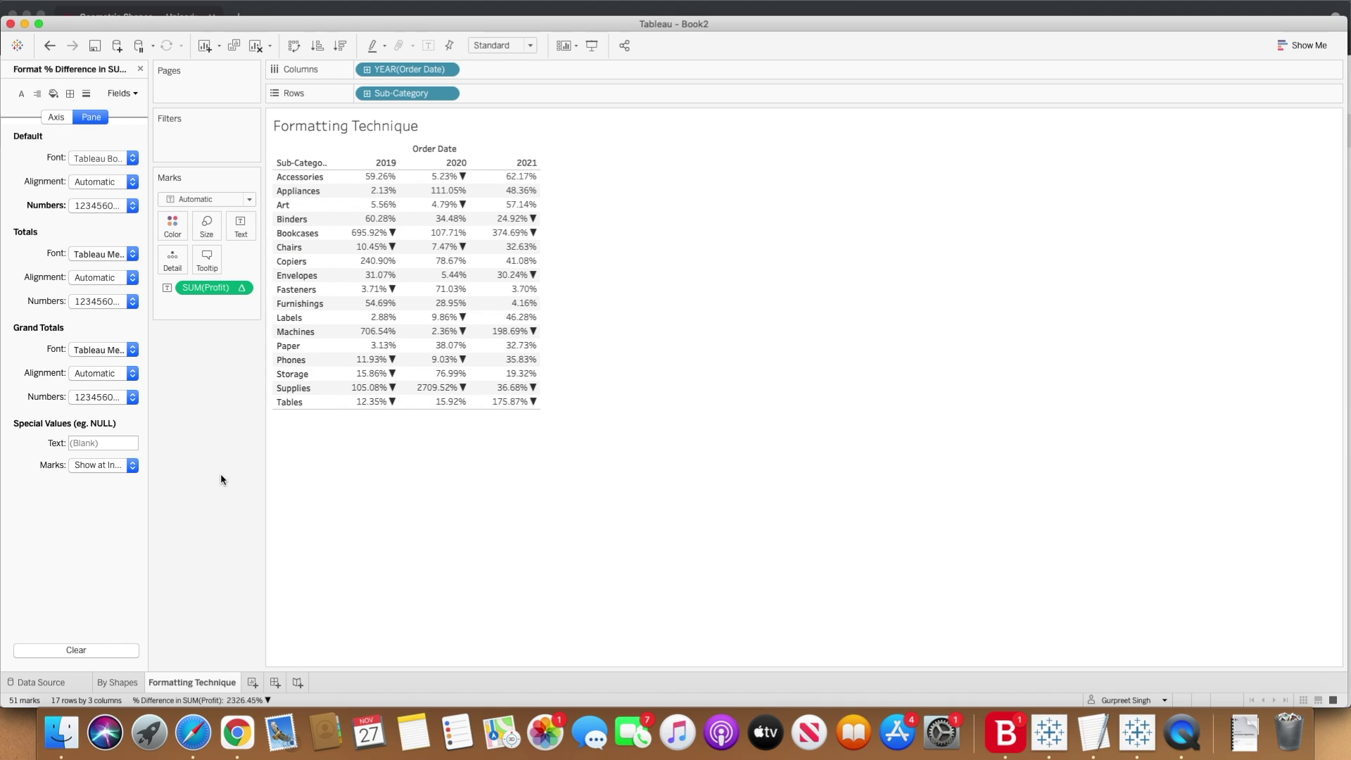
Add a new worksheet and name it "Using Calculated fields".
{"action": "left_click", "coordinate": [252, 682]}
{"action": "double_click", "coordinate": [255, 683]}
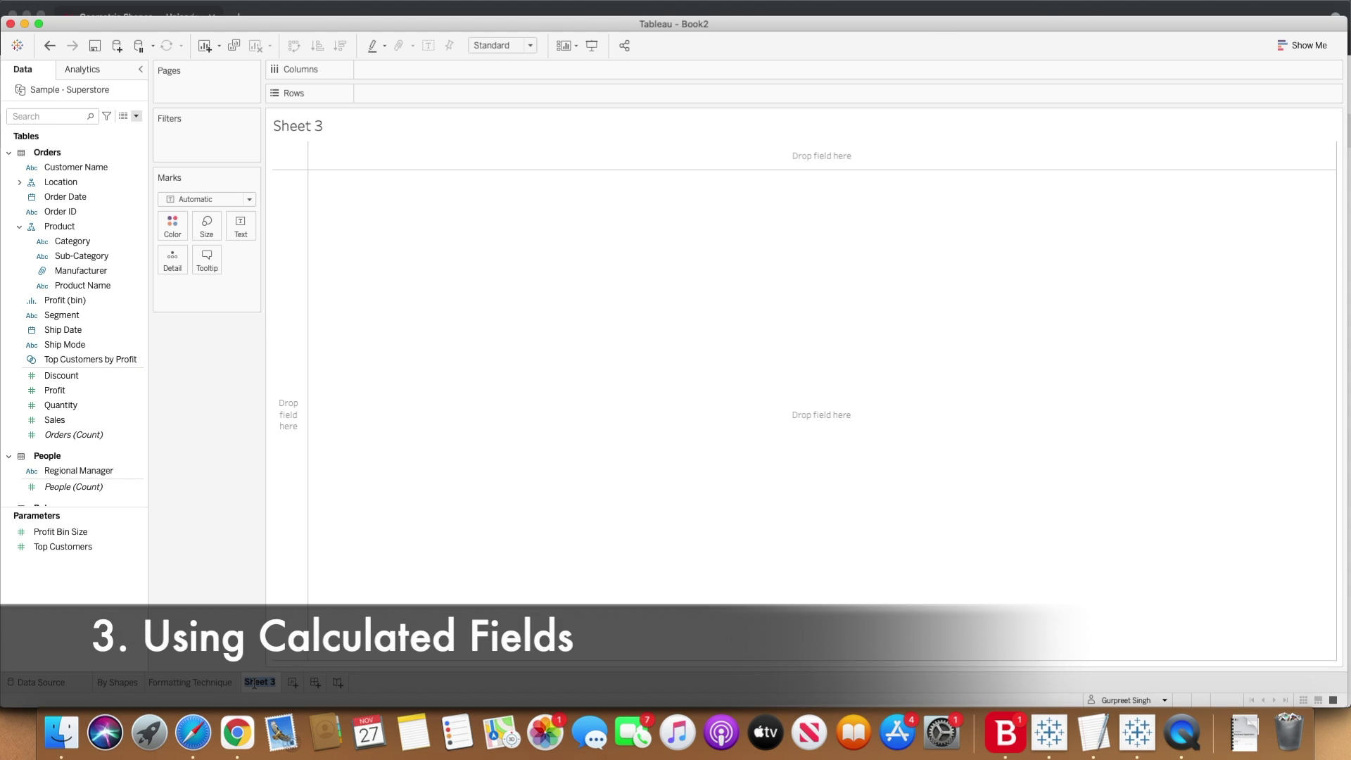
{"action": "type", "text": "Using Calculated fields"}
{"action": "key", "text": "Return"}
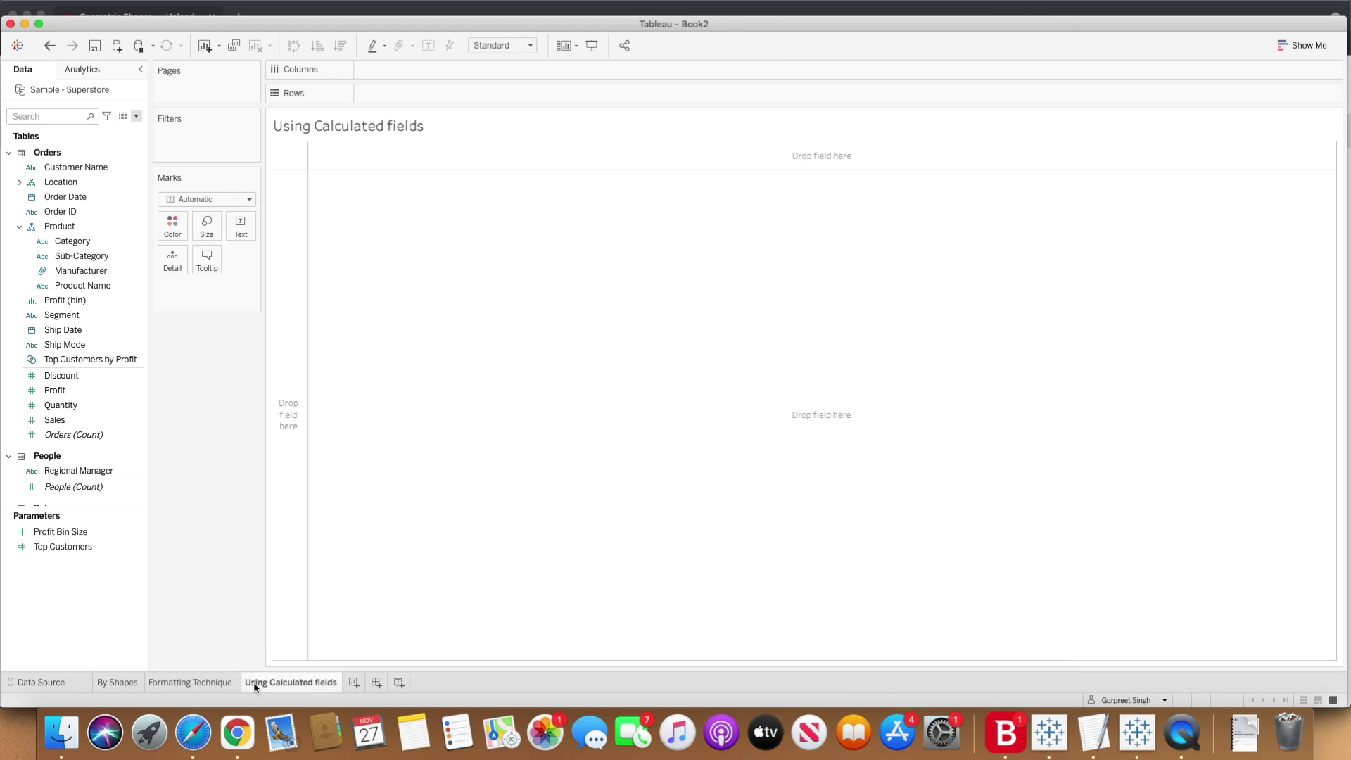
Build a table with the year of Order Date in columns, Sub-Category in rows and the sum of Profit as text.
{"action": "left_click_drag", "start_coordinate": [76, 197], "coordinate": [422, 69]}
{"action": "left_click_drag", "start_coordinate": [79, 256], "coordinate": [394, 93]}
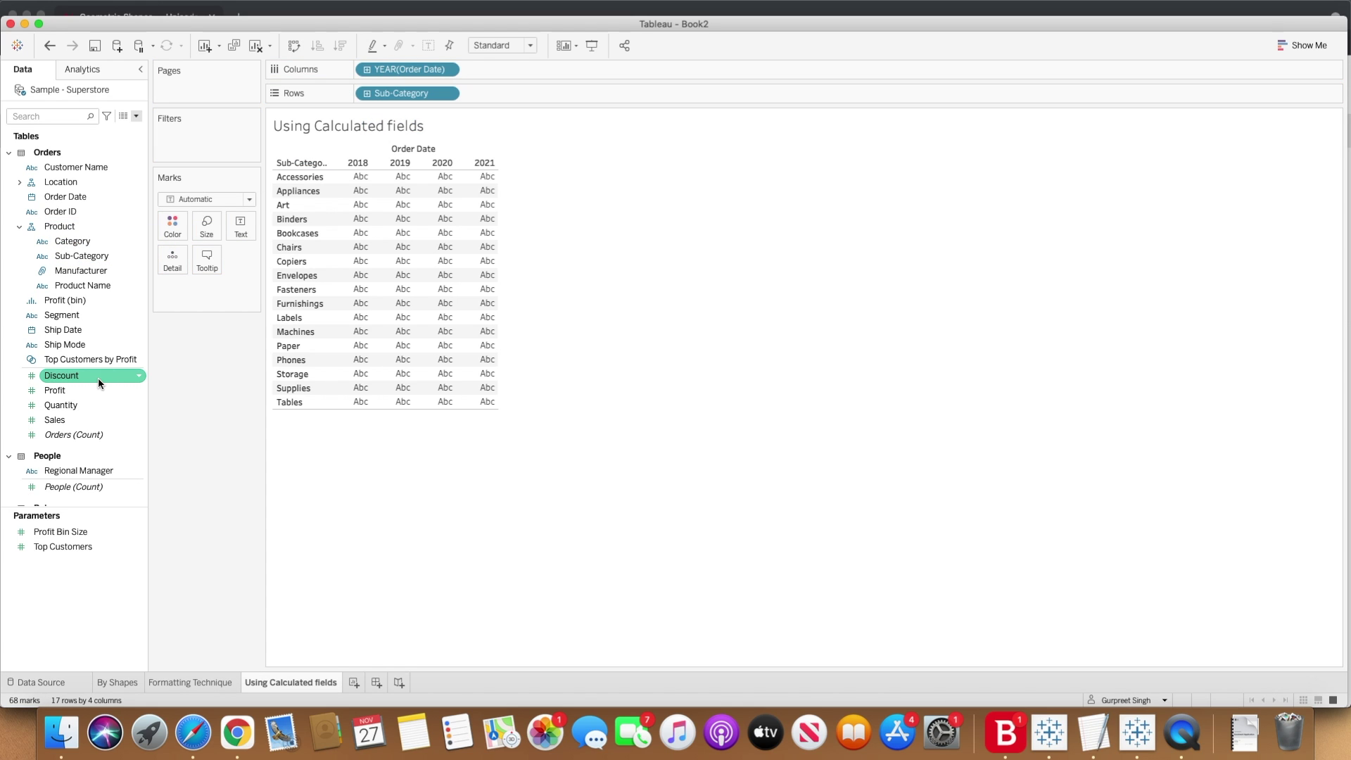
{"action": "left_click_drag", "start_coordinate": [83, 399], "coordinate": [212, 290]}
Apply the Percent Difference quick table calculation to SUM(Profit) and hide the 2018 column.
{"action": "left_click", "coordinate": [241, 288]}
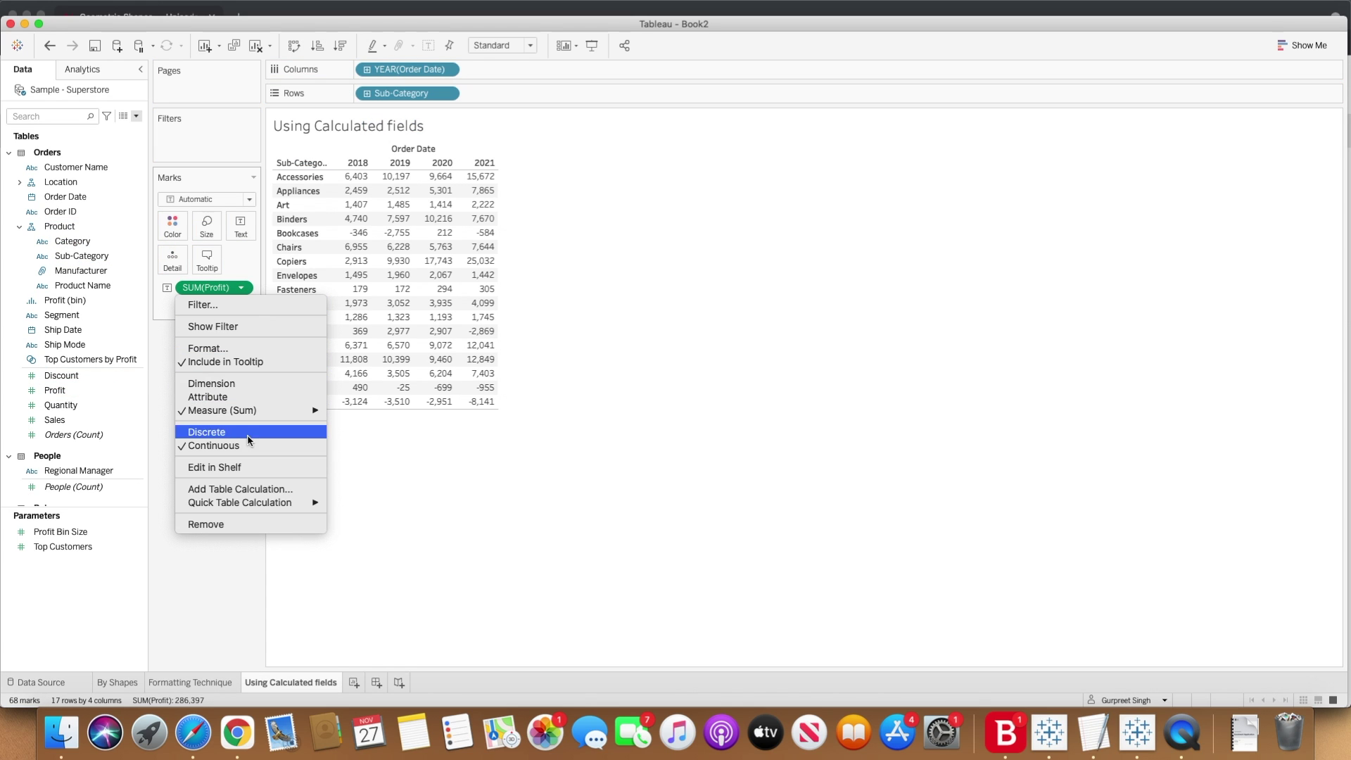
{"action": "mouse_move", "coordinate": [285, 503]}
{"action": "left_click", "coordinate": [369, 532]}
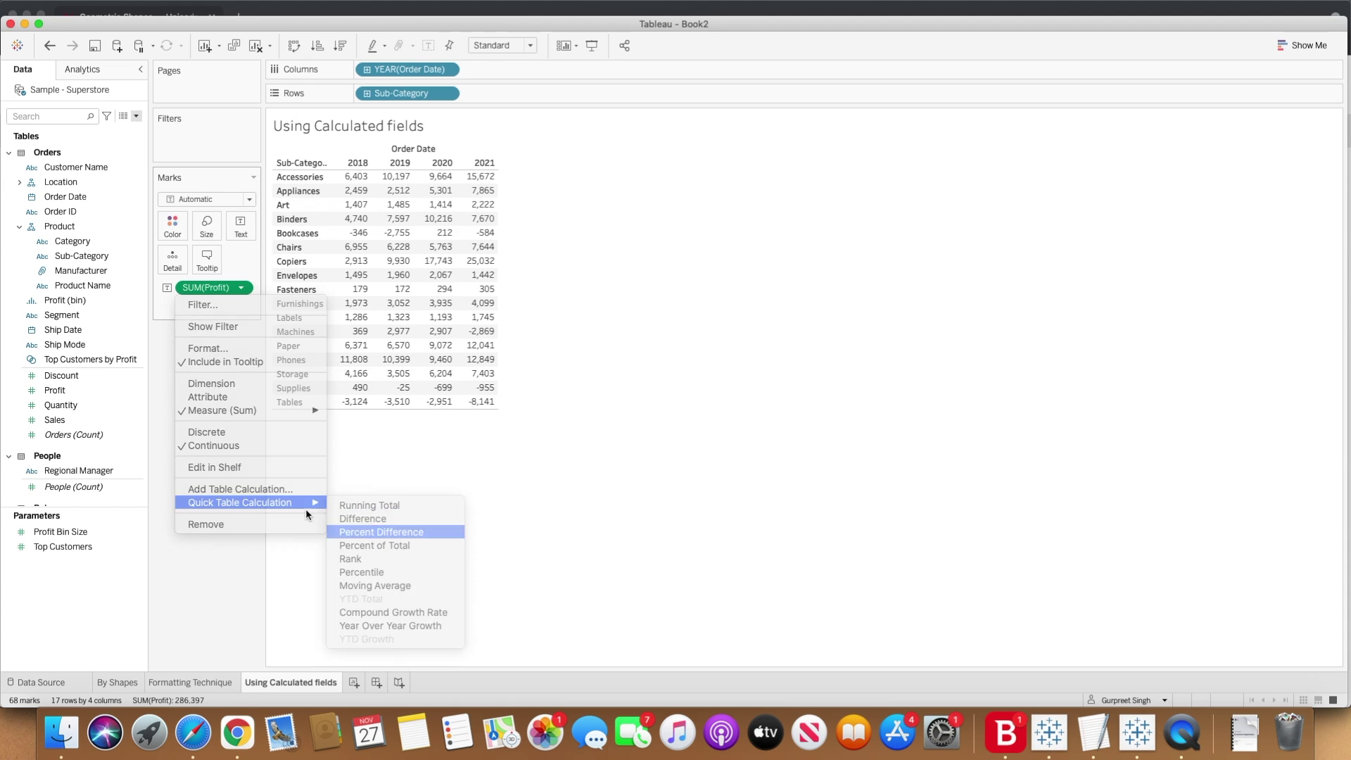
{"action": "right_click", "coordinate": [353, 165]}
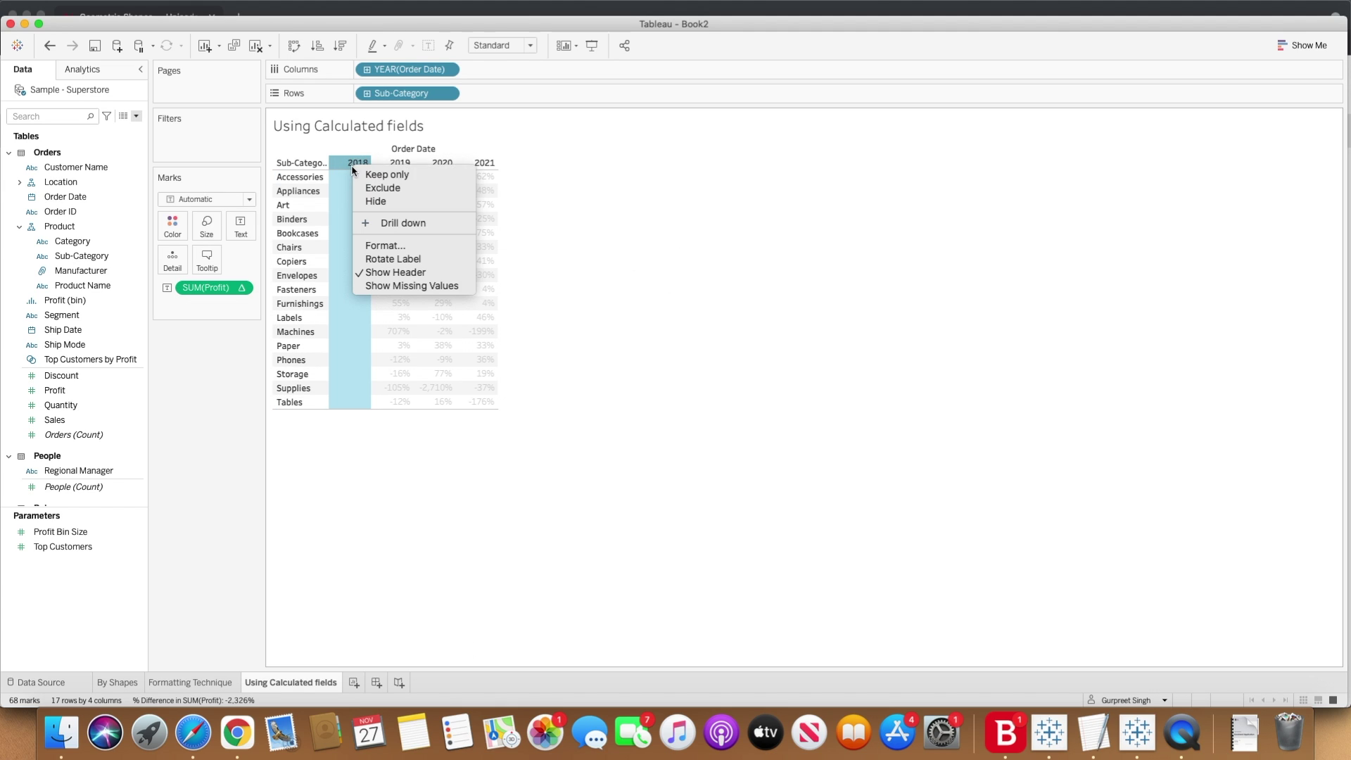
{"action": "left_click", "coordinate": [377, 202]}
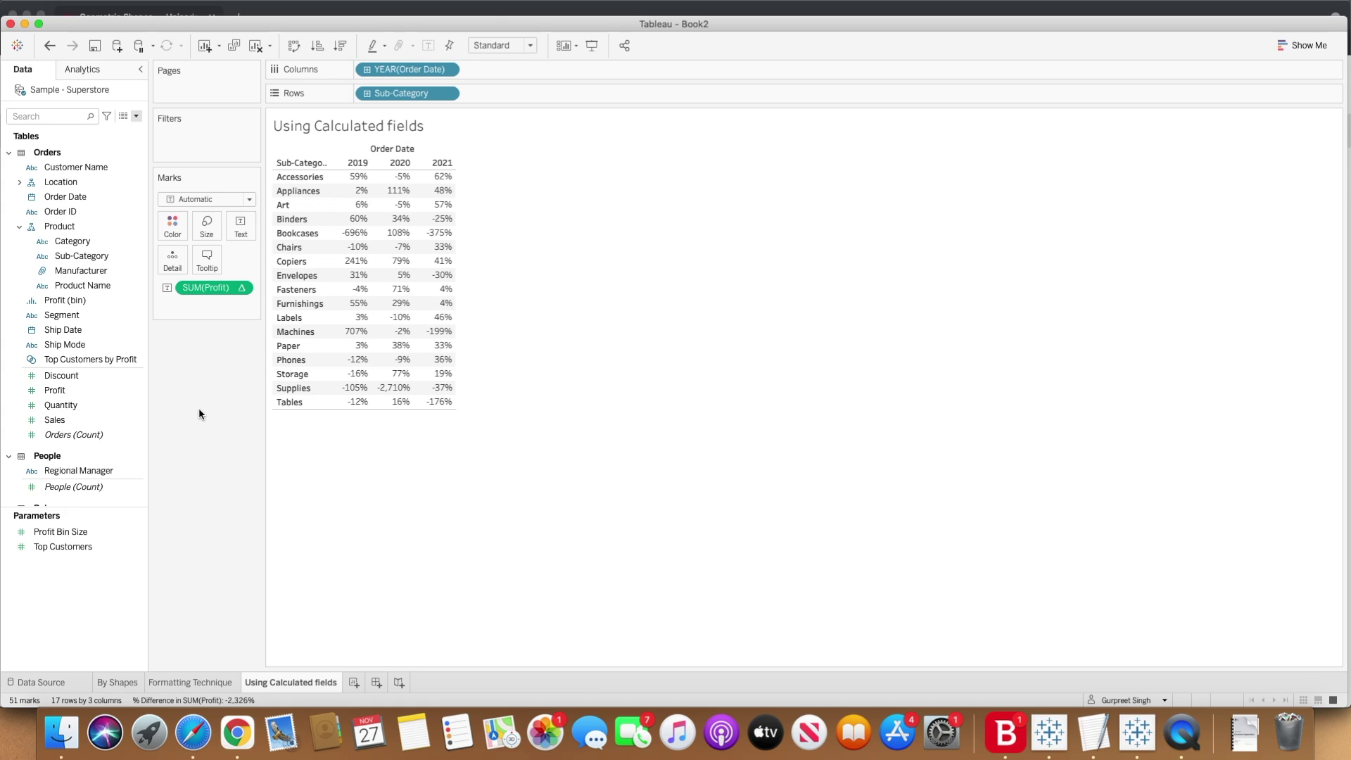
Create a calculated field based on Percentage Difference and name it "+ve %ge diff".
{"action": "scroll", "coordinate": [85, 443], "scroll_direction": "down", "scroll_amount": 5}
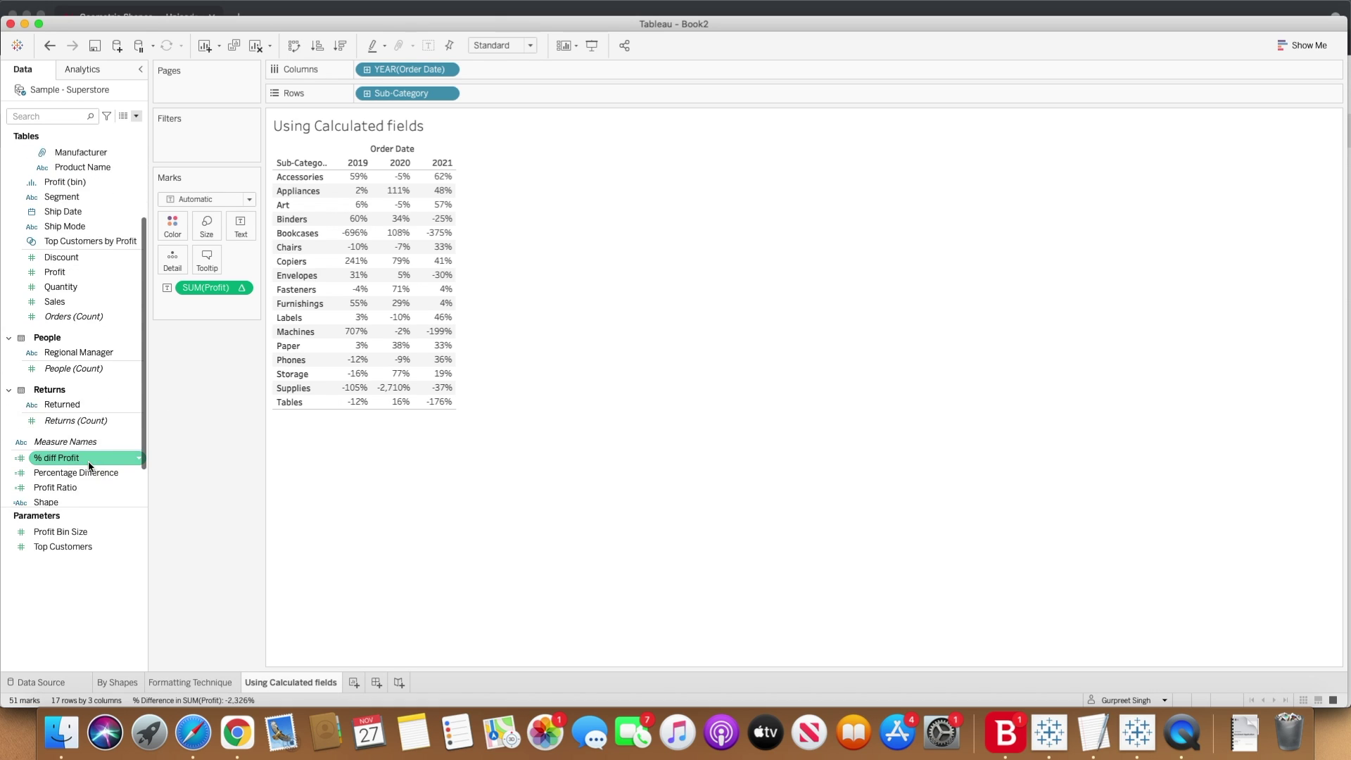
{"action": "left_click", "coordinate": [82, 428]}
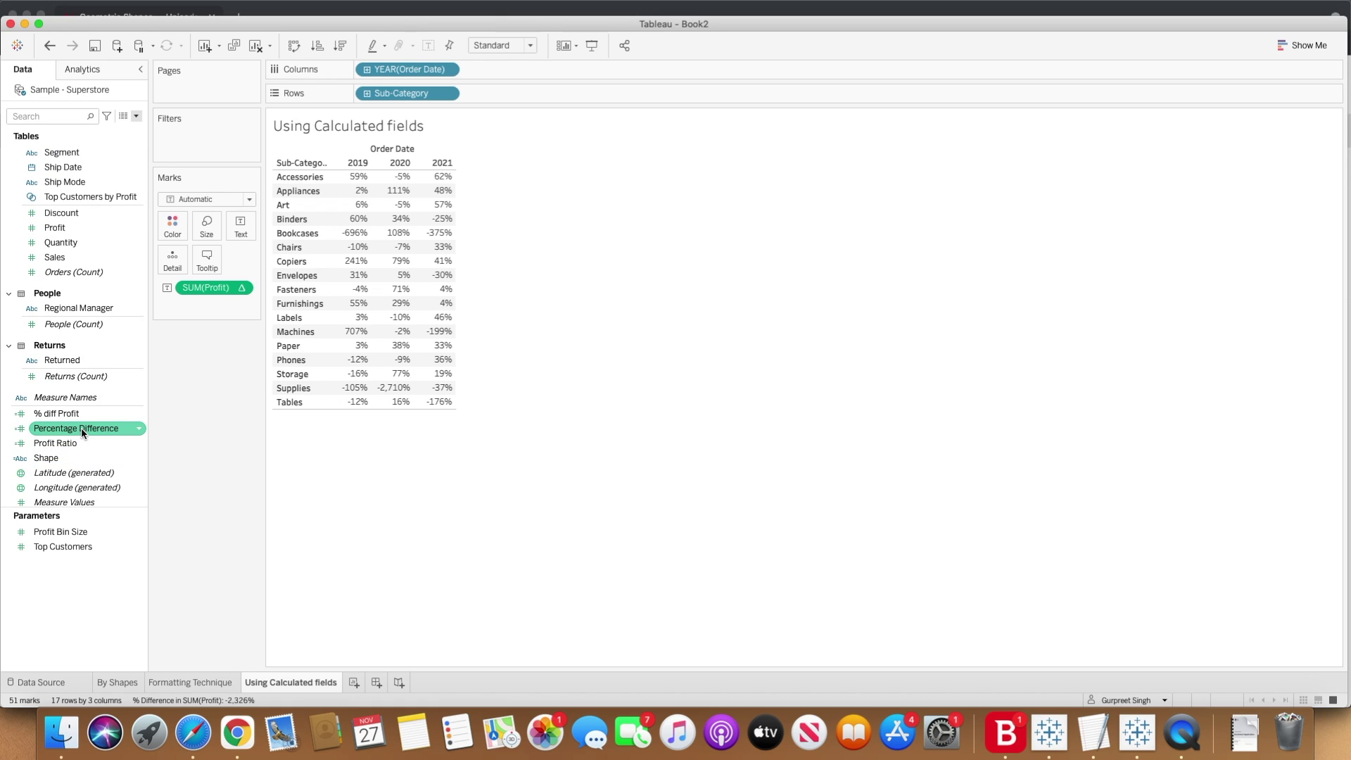
{"action": "right_click", "coordinate": [119, 432]}
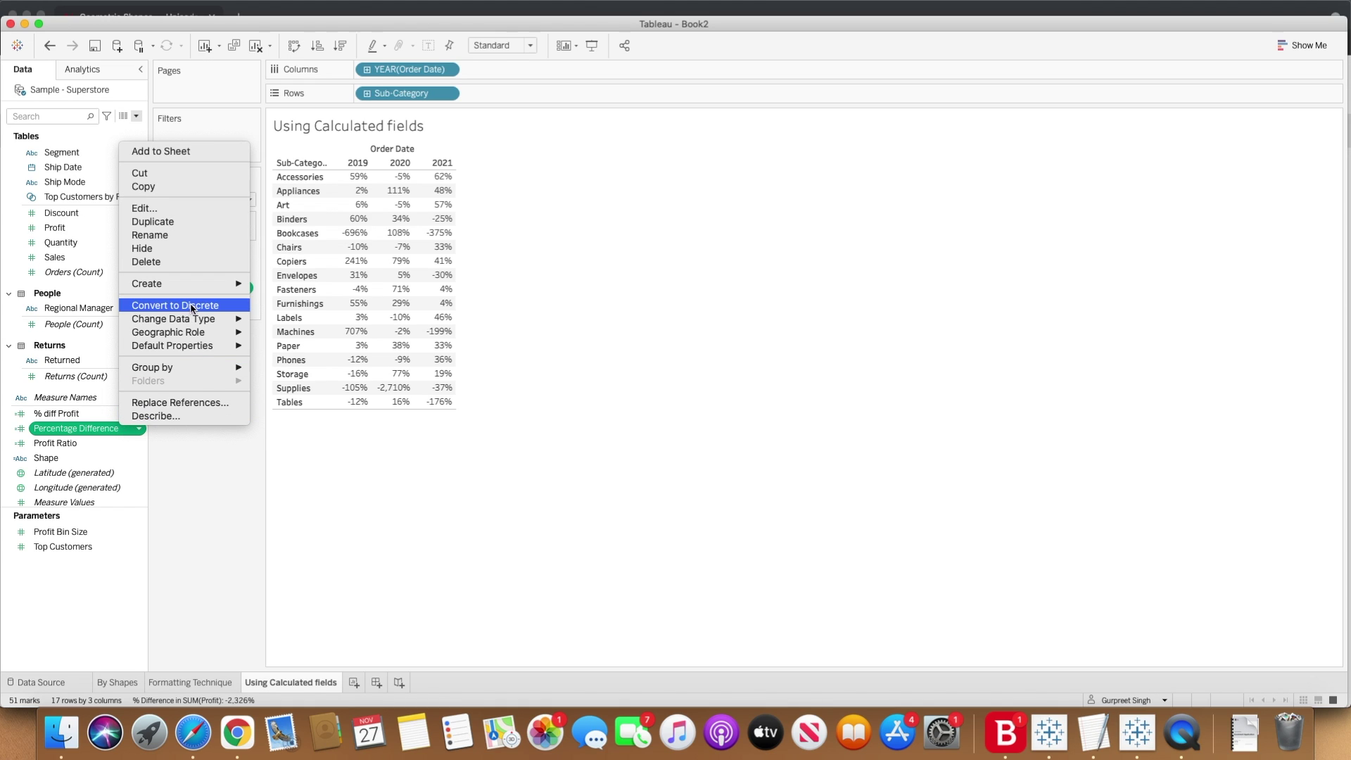
{"action": "mouse_move", "coordinate": [196, 285]}
{"action": "left_click", "coordinate": [300, 286]}
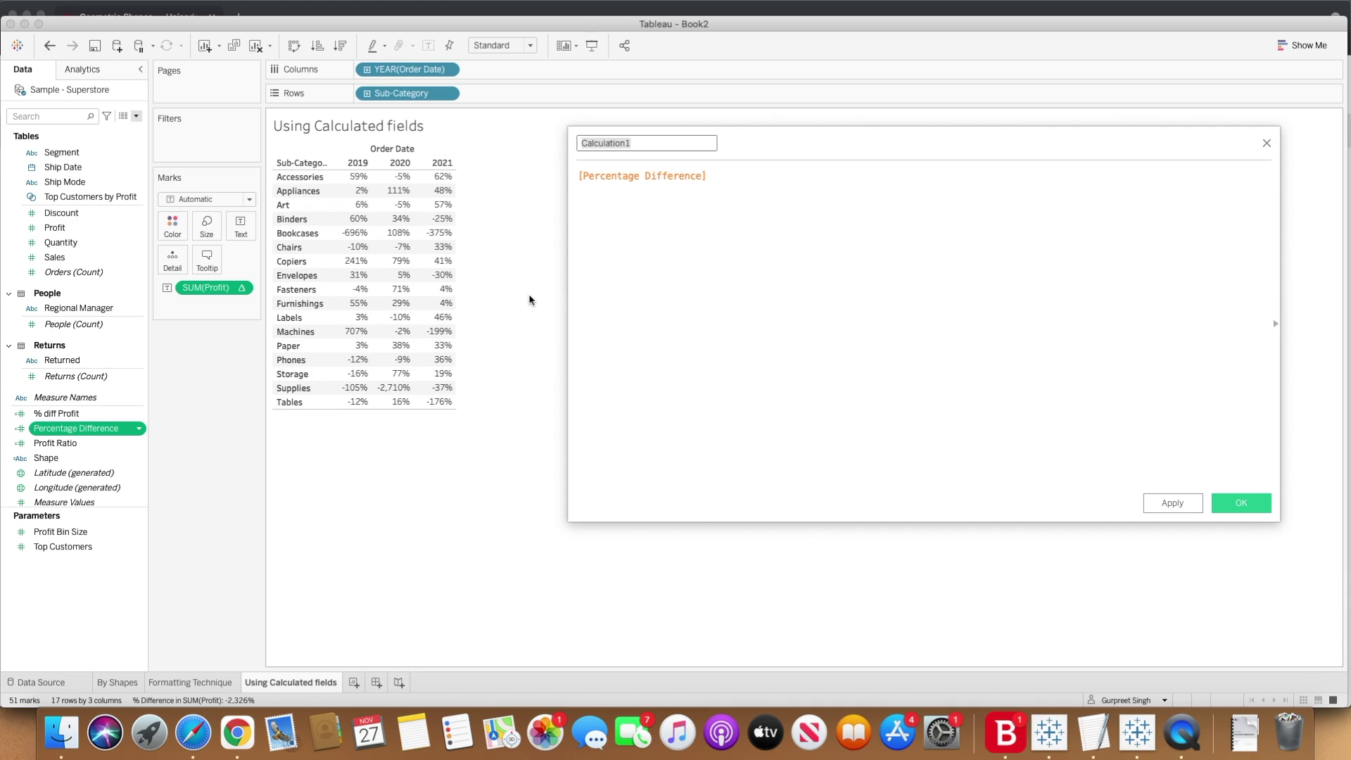
{"action": "type", "text": "+ve "}
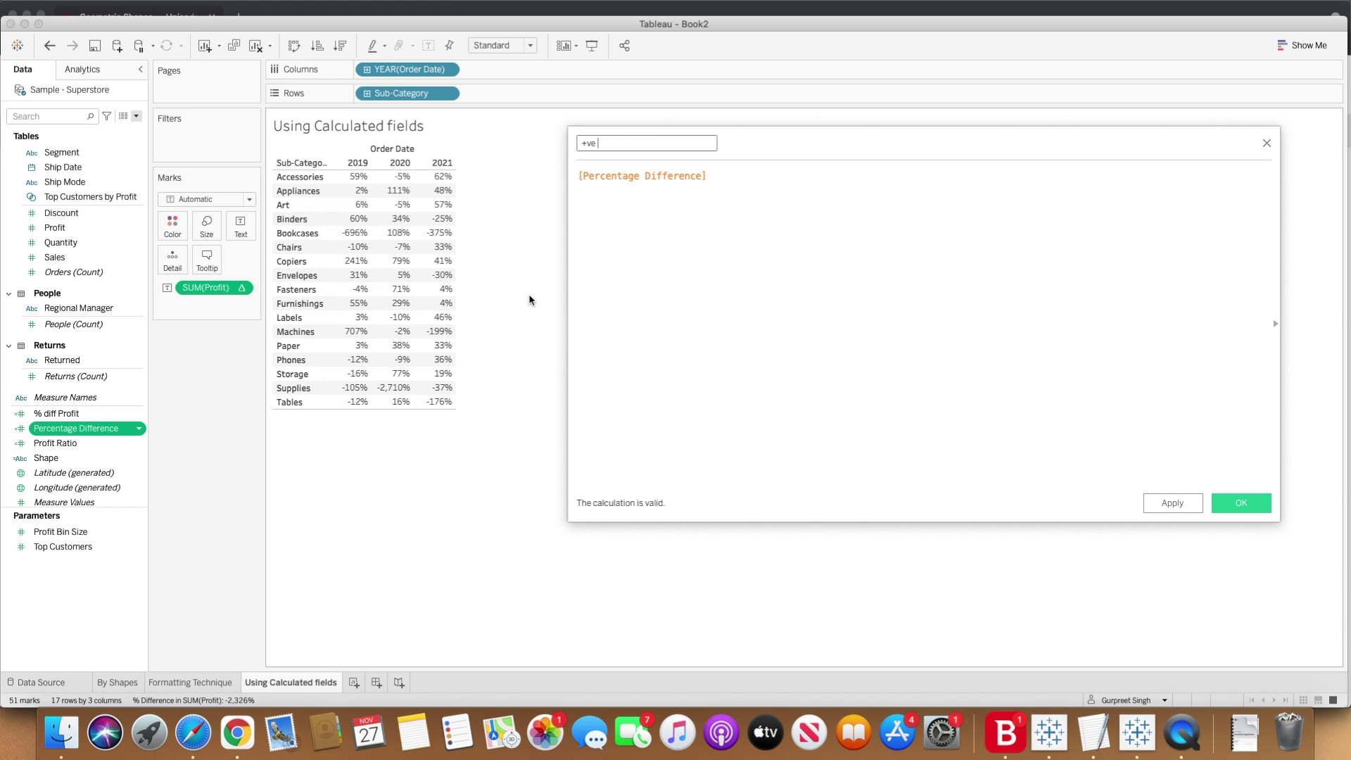
{"action": "type", "text": "%ge diff"}
Complete the formula as if [Percentage Difference] > 0 then "▲" END and save the field.
{"action": "left_click", "coordinate": [577, 173]}
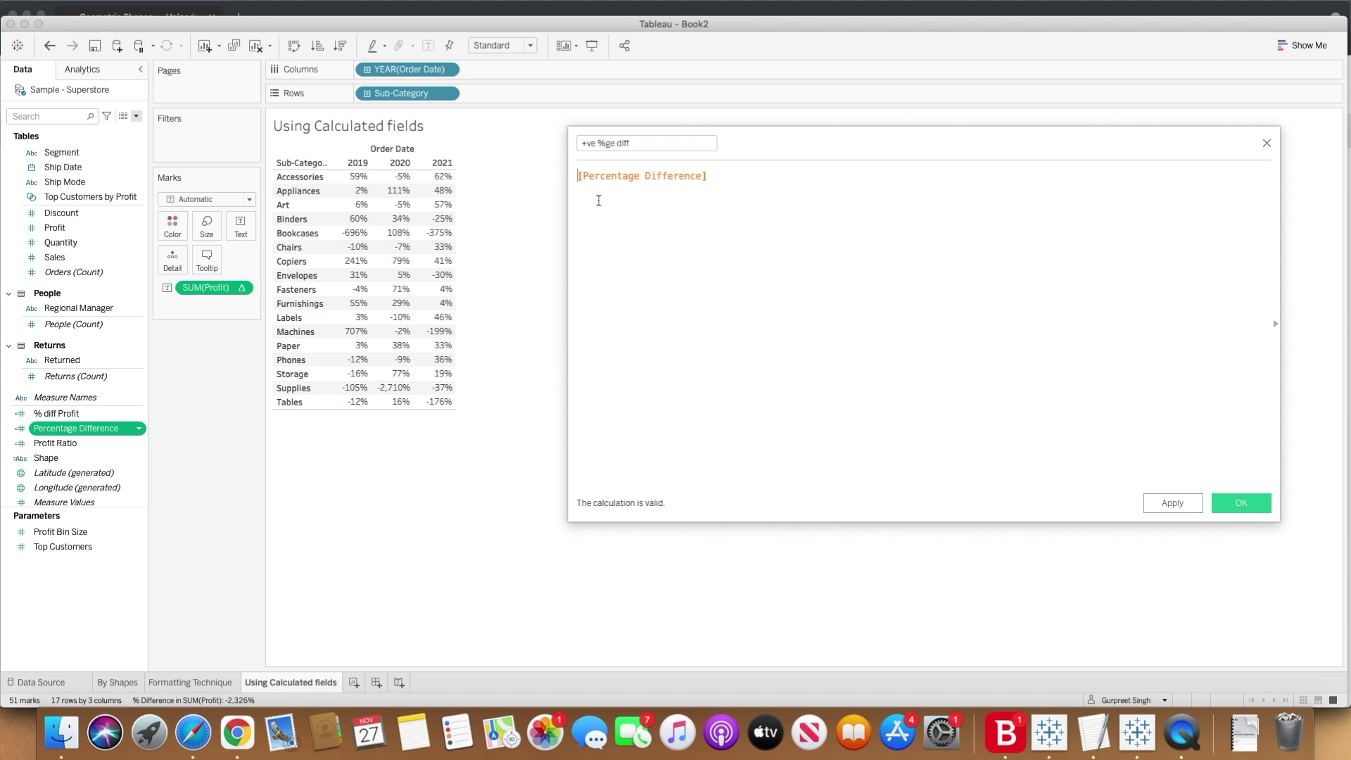
{"action": "type", "text": "if"}
{"action": "left_click", "coordinate": [778, 177]}
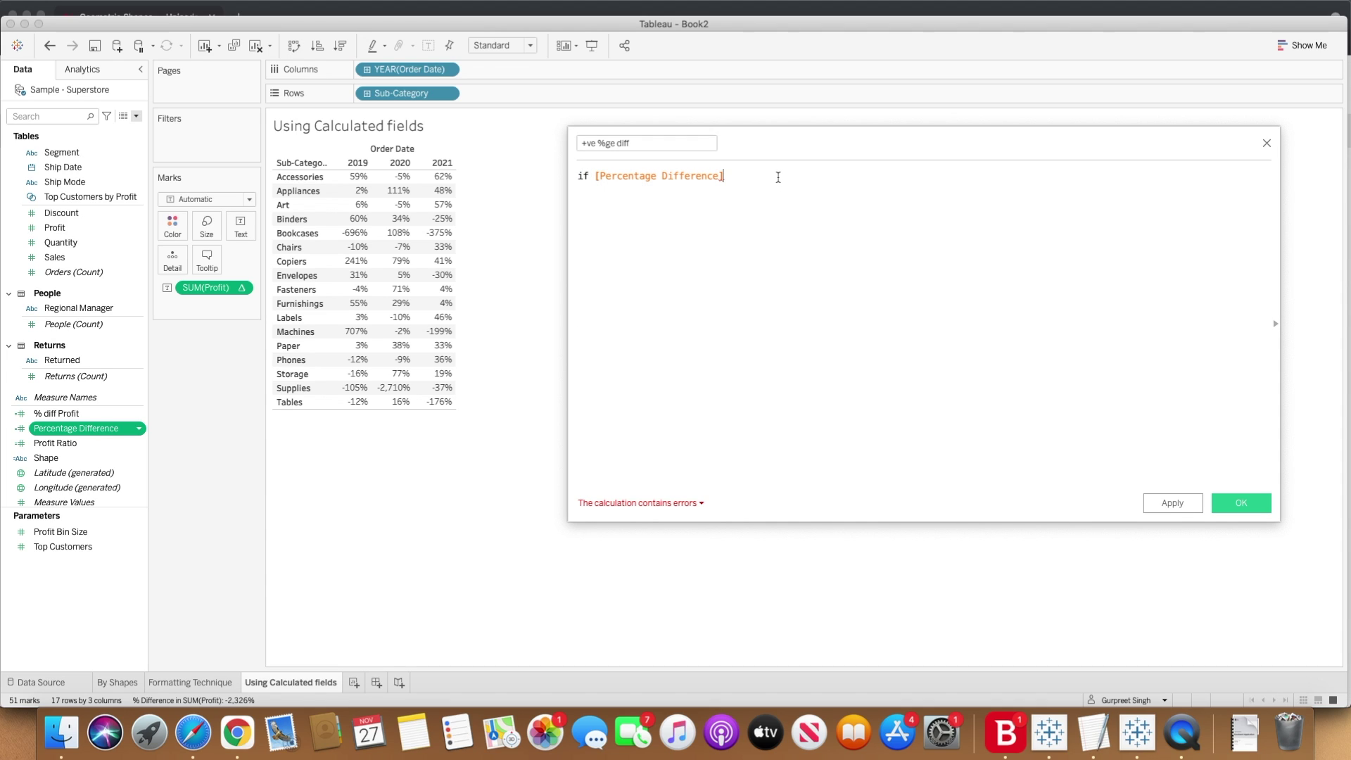
{"action": "type", "text": "> 0 then \"▲\" END"}
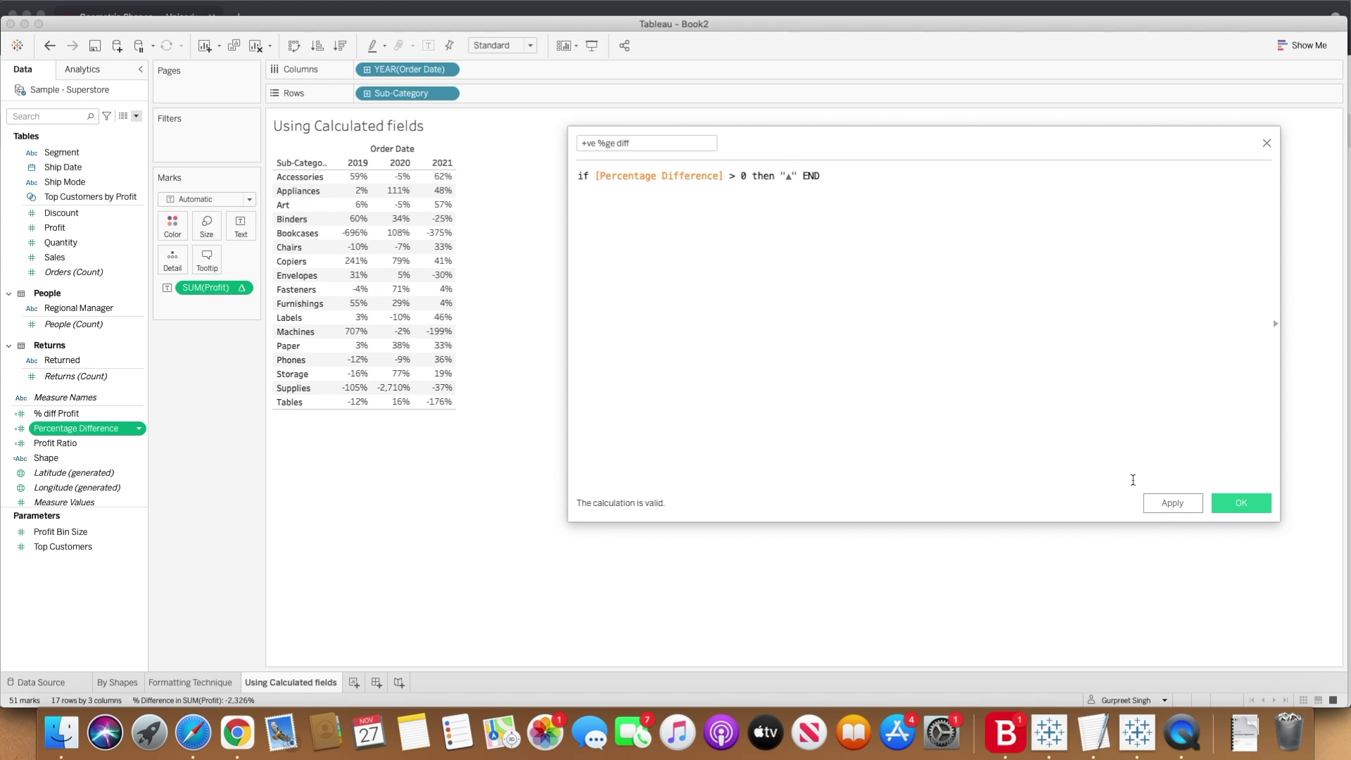
{"action": "left_click", "coordinate": [1242, 503]}
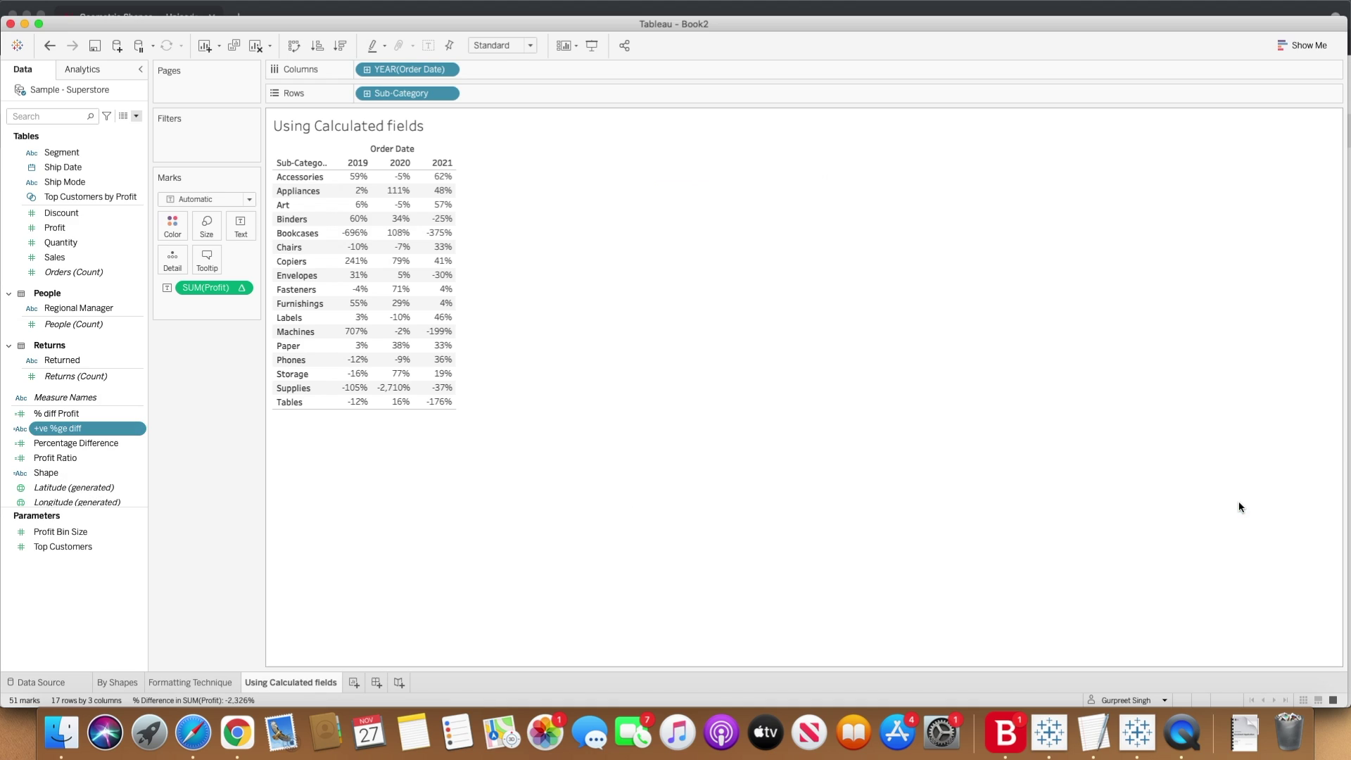
Duplicate the "+ve %ge diff" field and edit the copy, naming it "-ve %ge diff" with the condition < 0.
{"action": "right_click", "coordinate": [65, 428]}
{"action": "left_click", "coordinate": [112, 507]}
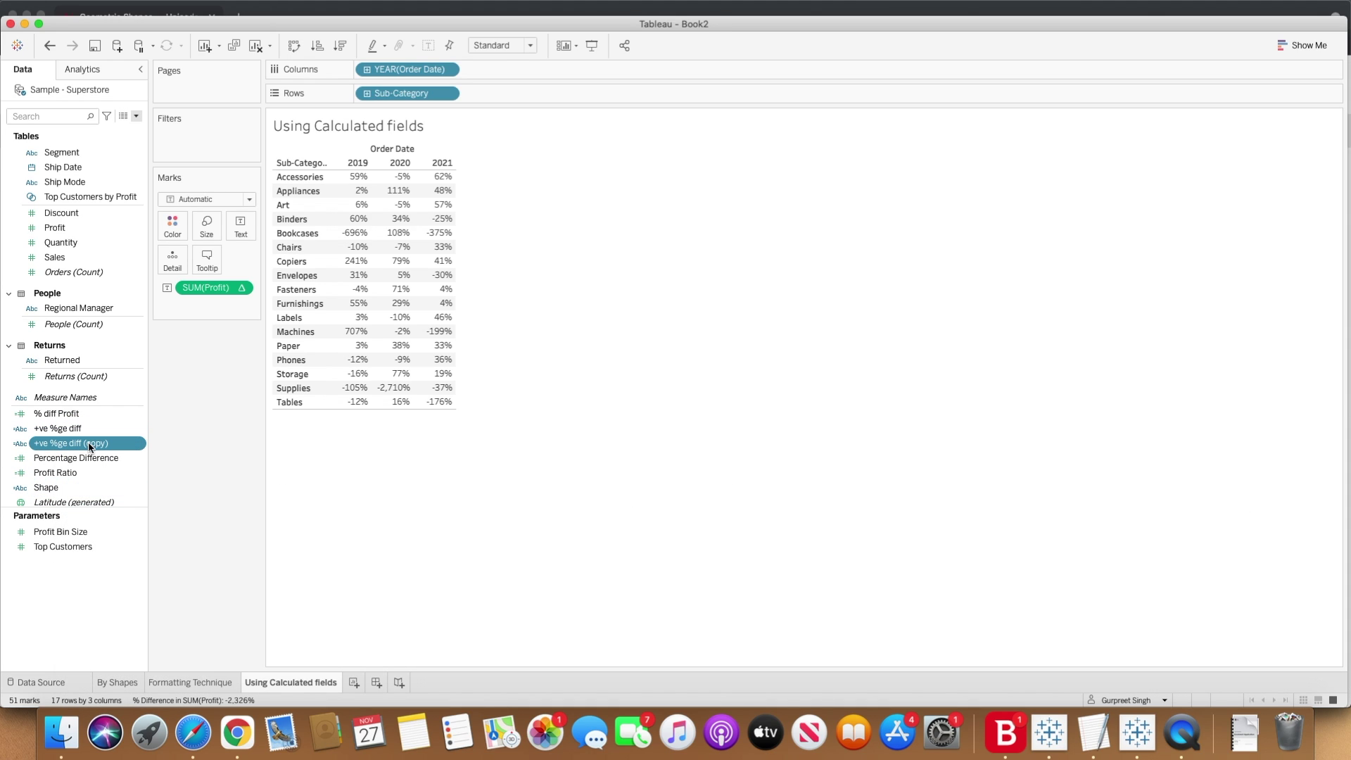
{"action": "right_click", "coordinate": [93, 445]}
{"action": "left_click", "coordinate": [141, 242]}
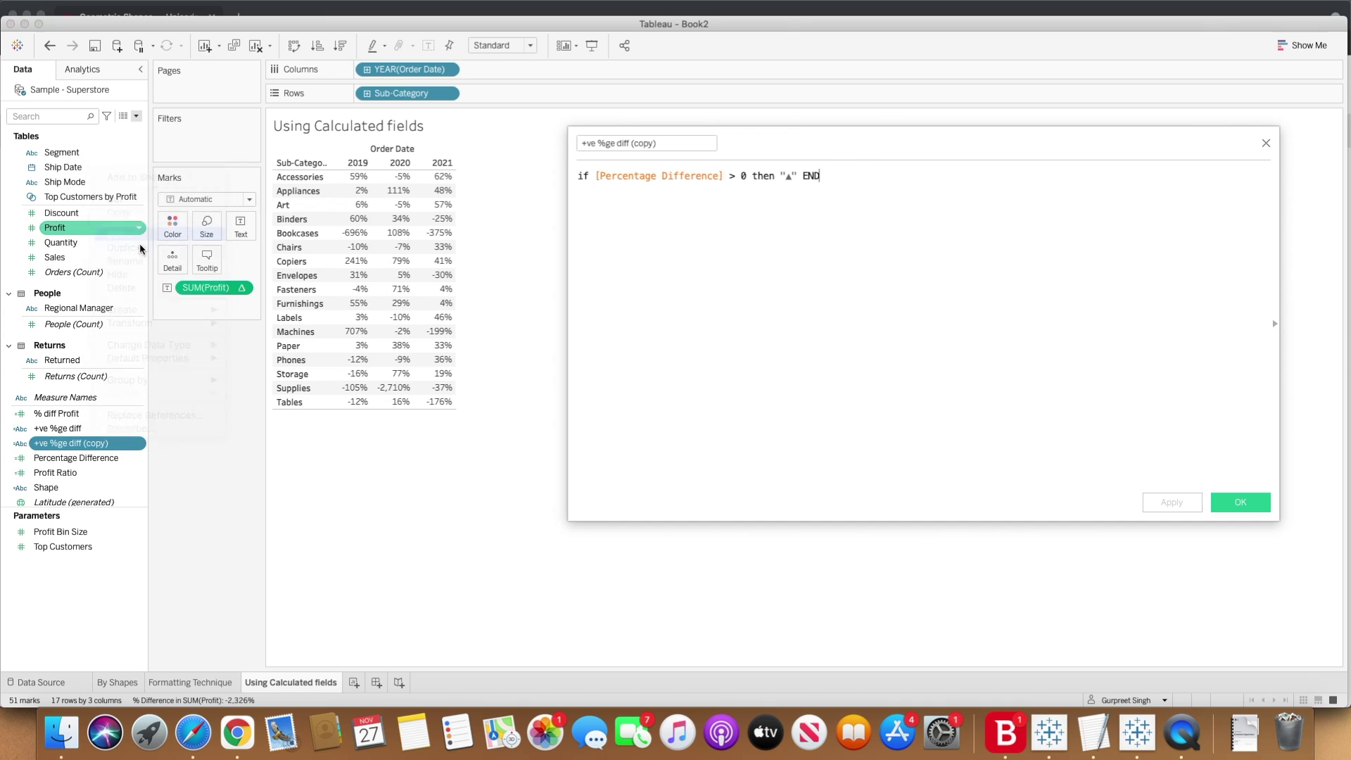
{"action": "double_click", "coordinate": [789, 176]}
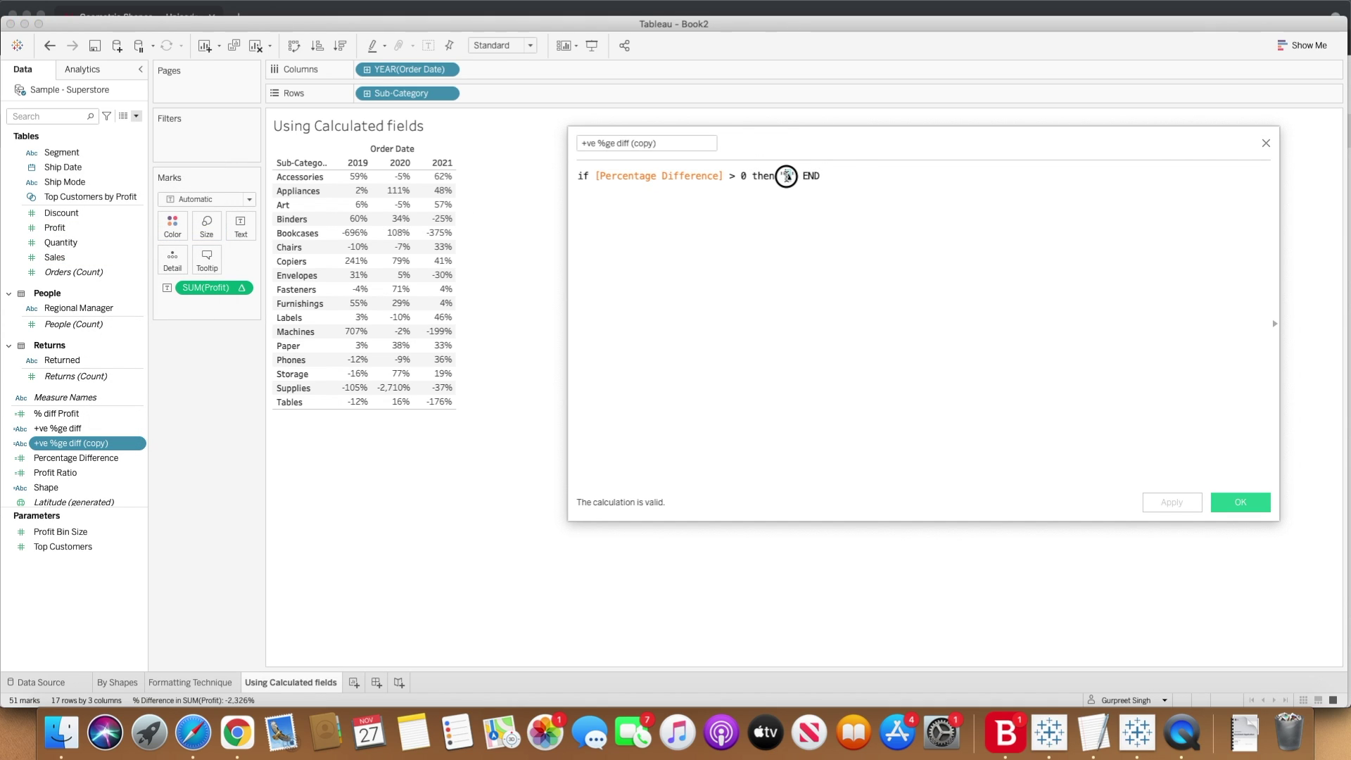
{"action": "left_click", "coordinate": [599, 145]}
{"action": "left_click", "coordinate": [587, 143]}
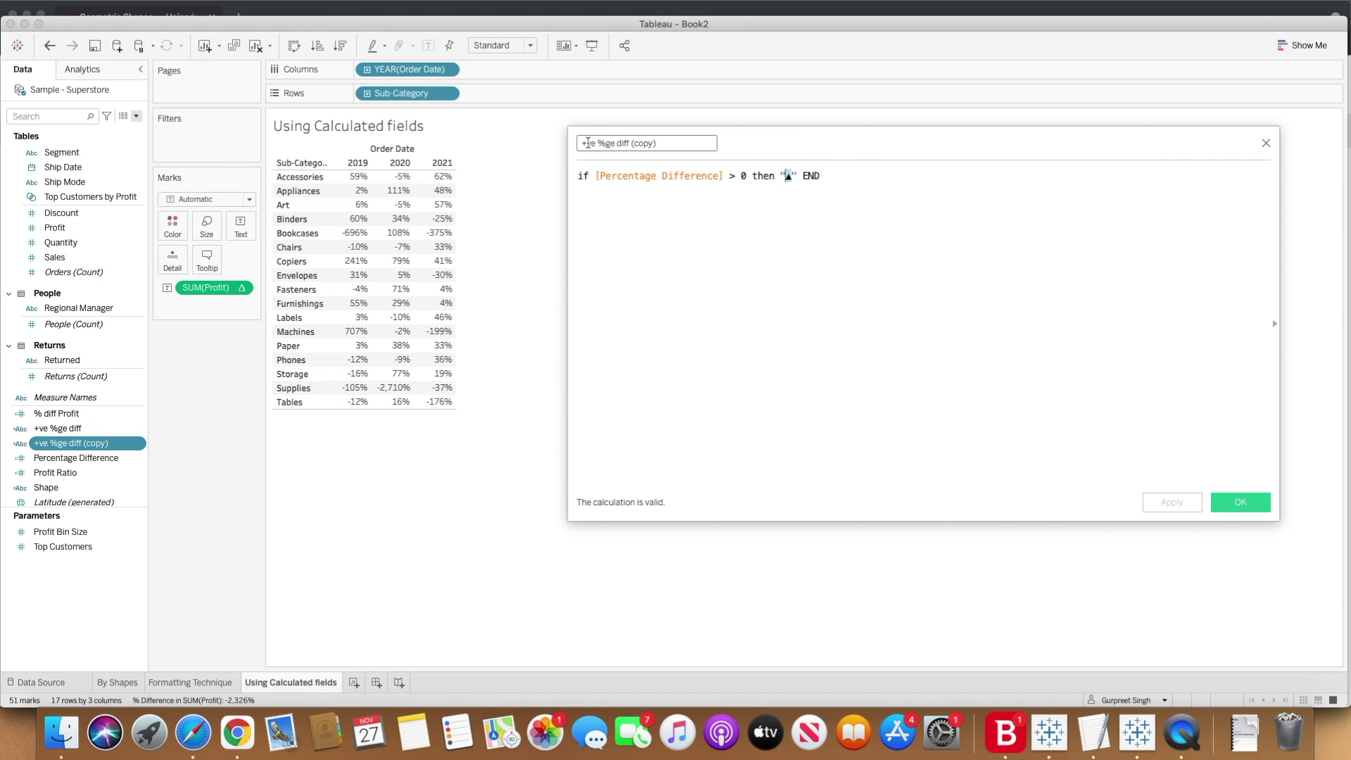
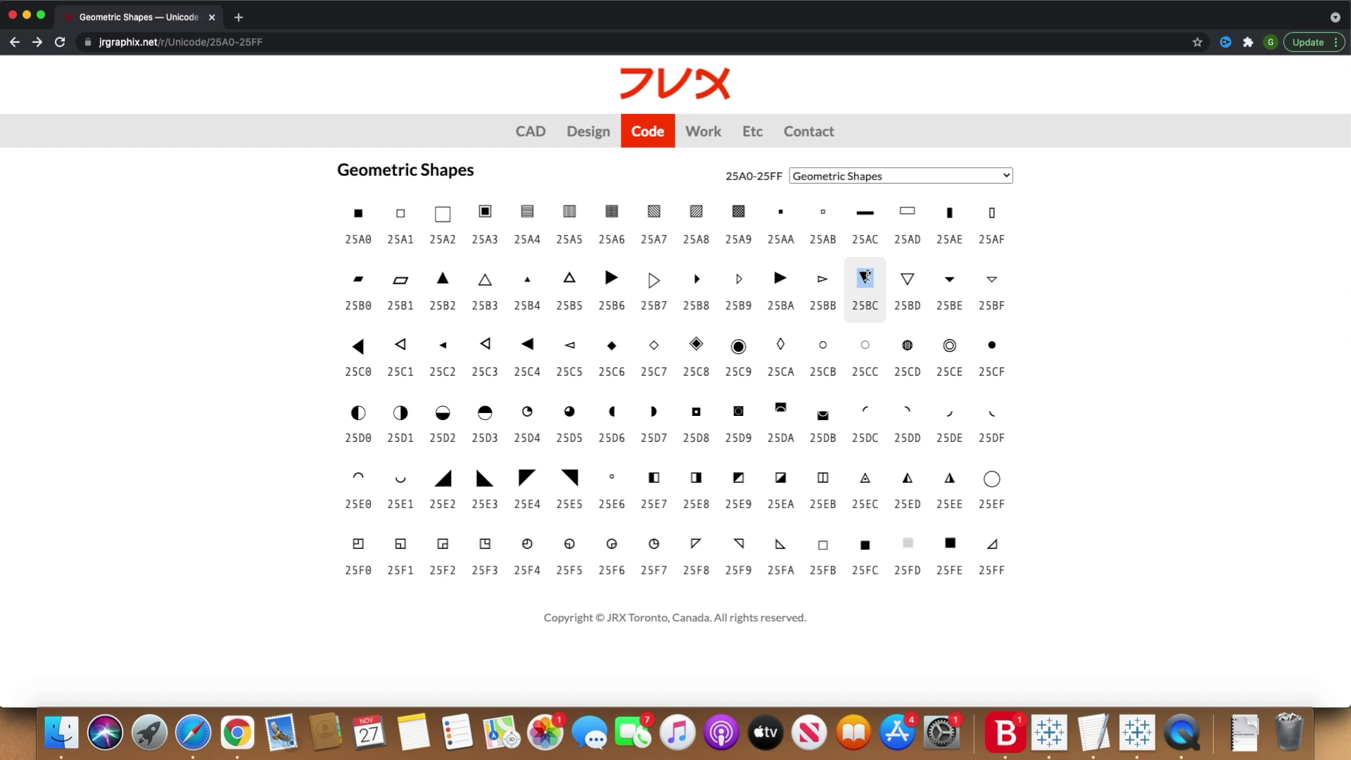
Switch back from Chrome to Tableau, replace ▲ with the copied ▼ in the "-ve %ge diff" formula and save the field.
{"action": "left_click", "coordinate": [1138, 726]}
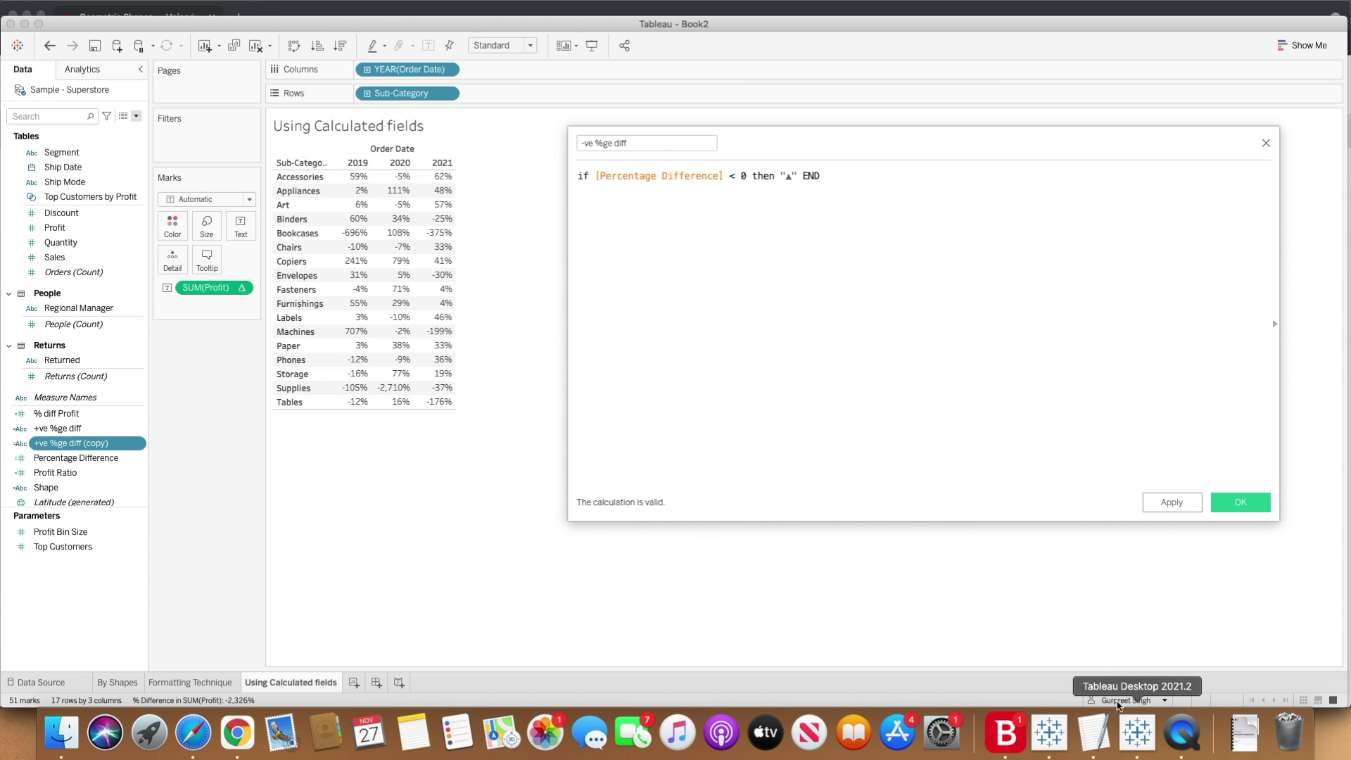
{"action": "key", "text": "BackSpace"}
{"action": "type", "text": "▼"}
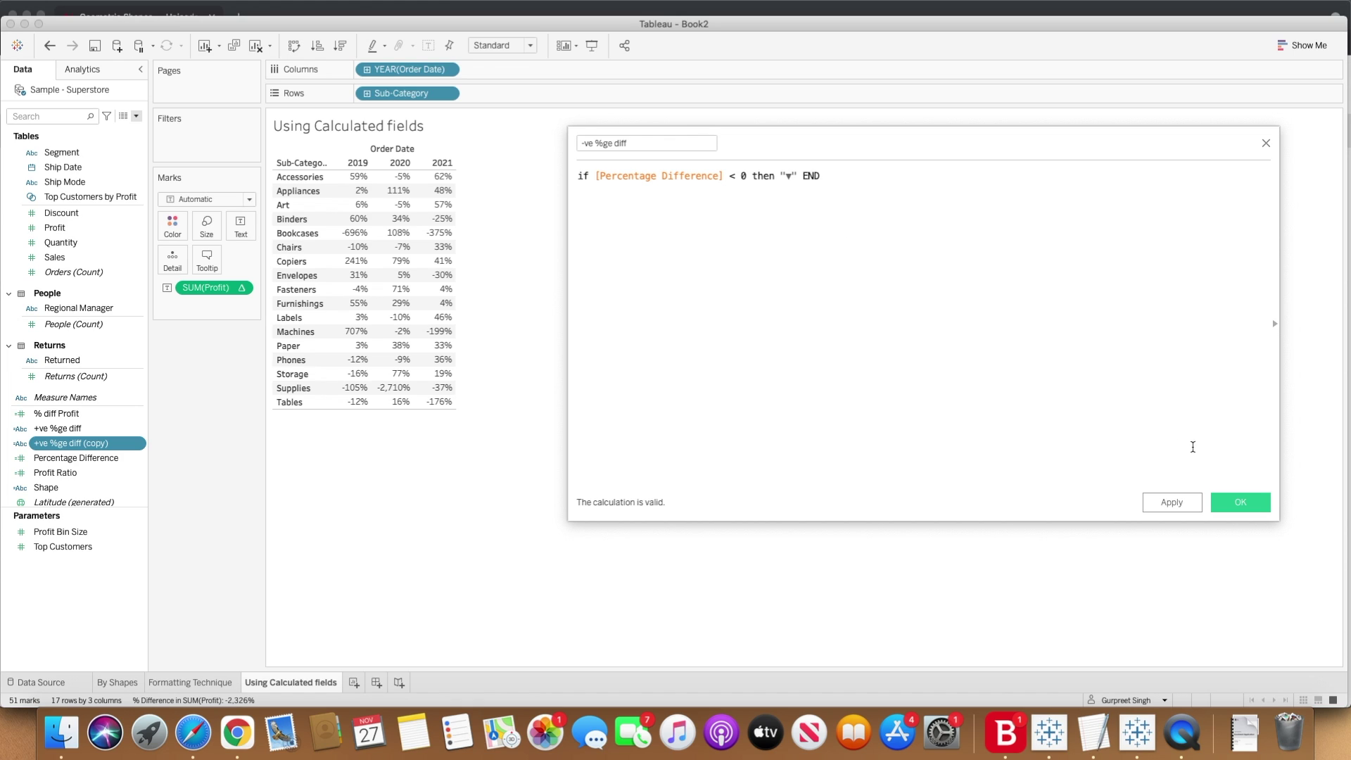
{"action": "left_click", "coordinate": [1240, 503]}
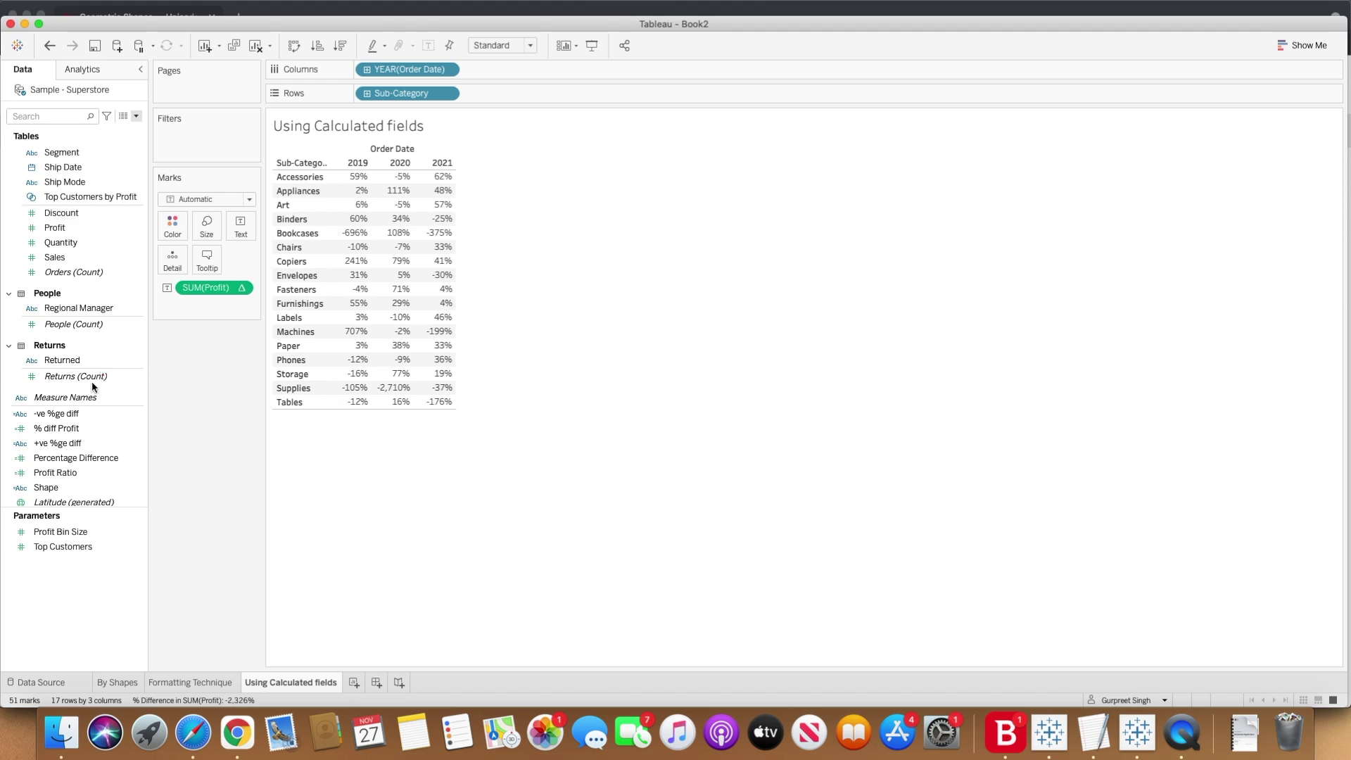
Add -ve %ge diff, +ve %ge diff and Percentage Difference as text marks and widen the year columns.
{"action": "left_click", "coordinate": [64, 416]}
{"action": "left_click_drag", "start_coordinate": [64, 420], "coordinate": [247, 236]}
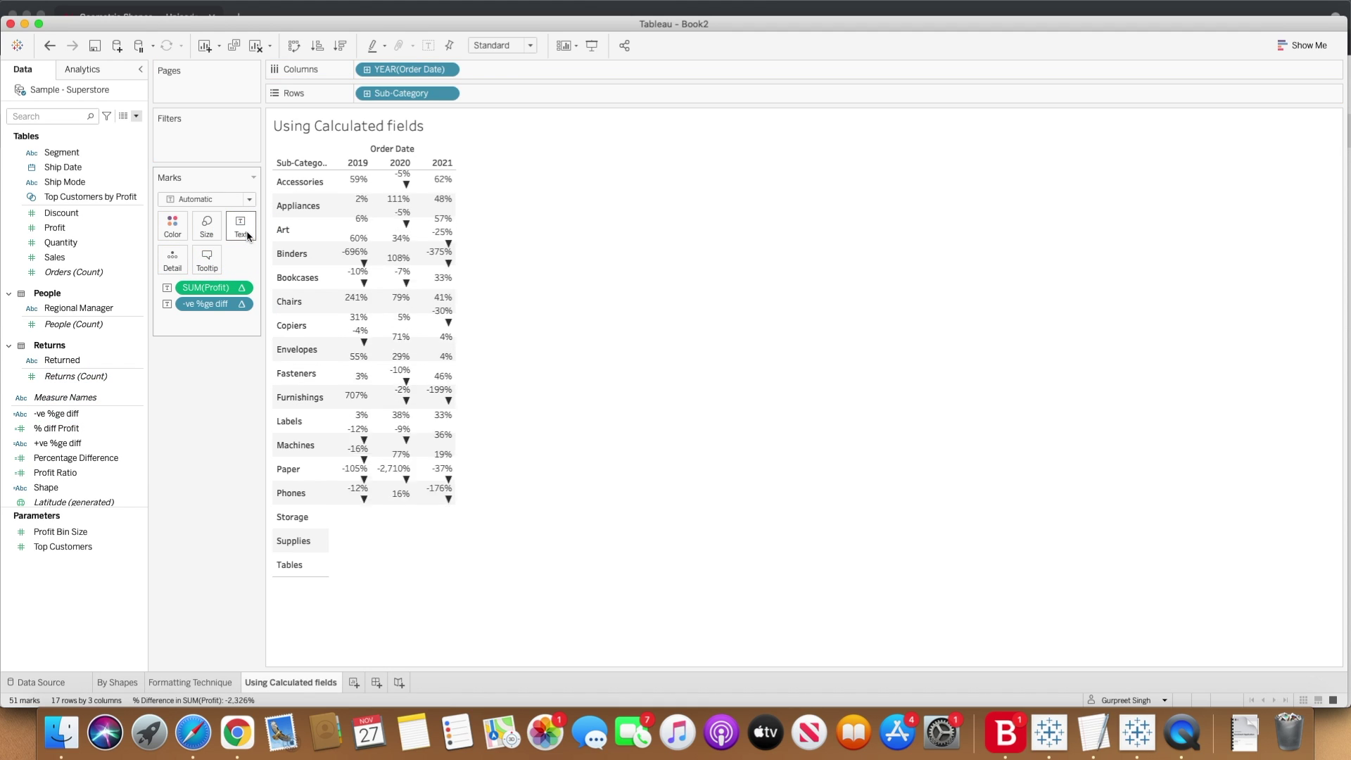
{"action": "left_click", "coordinate": [76, 428]}
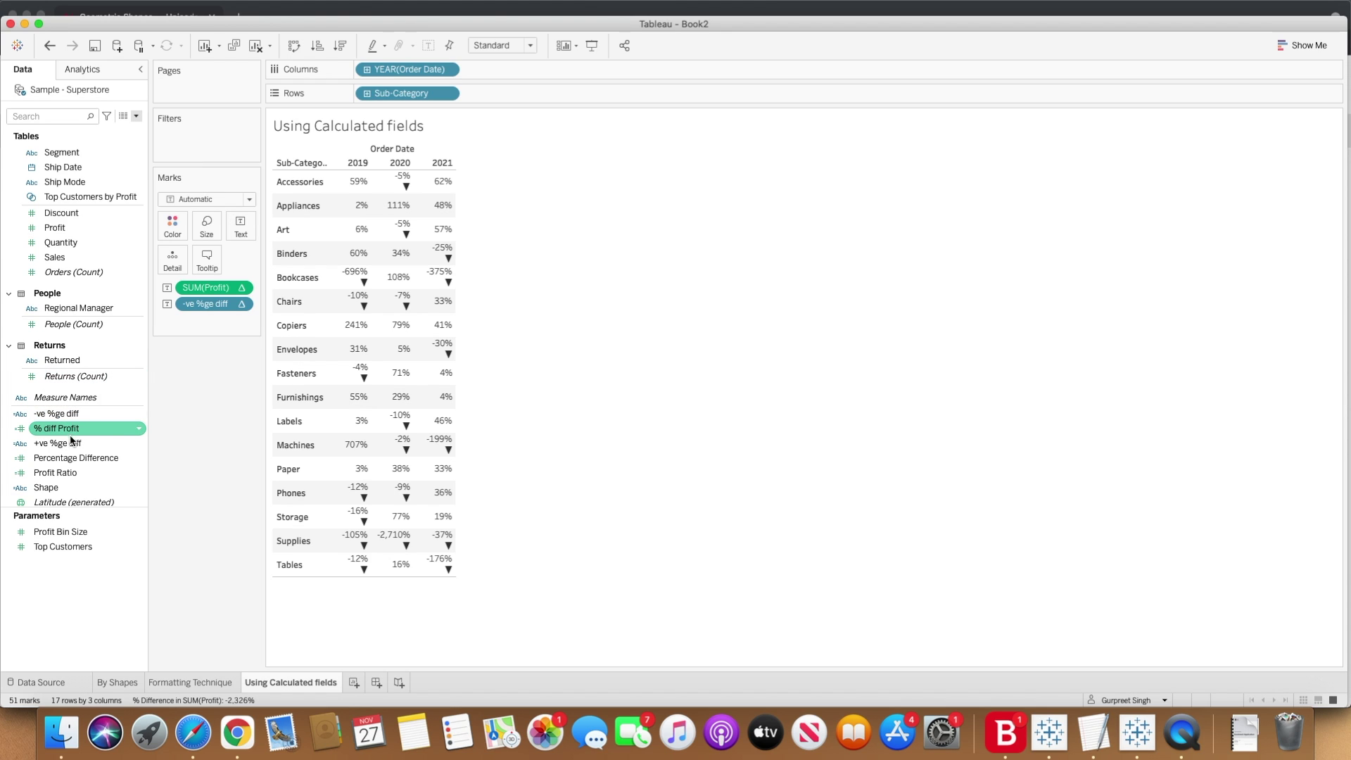
{"action": "left_click_drag", "start_coordinate": [75, 456], "coordinate": [238, 232]}
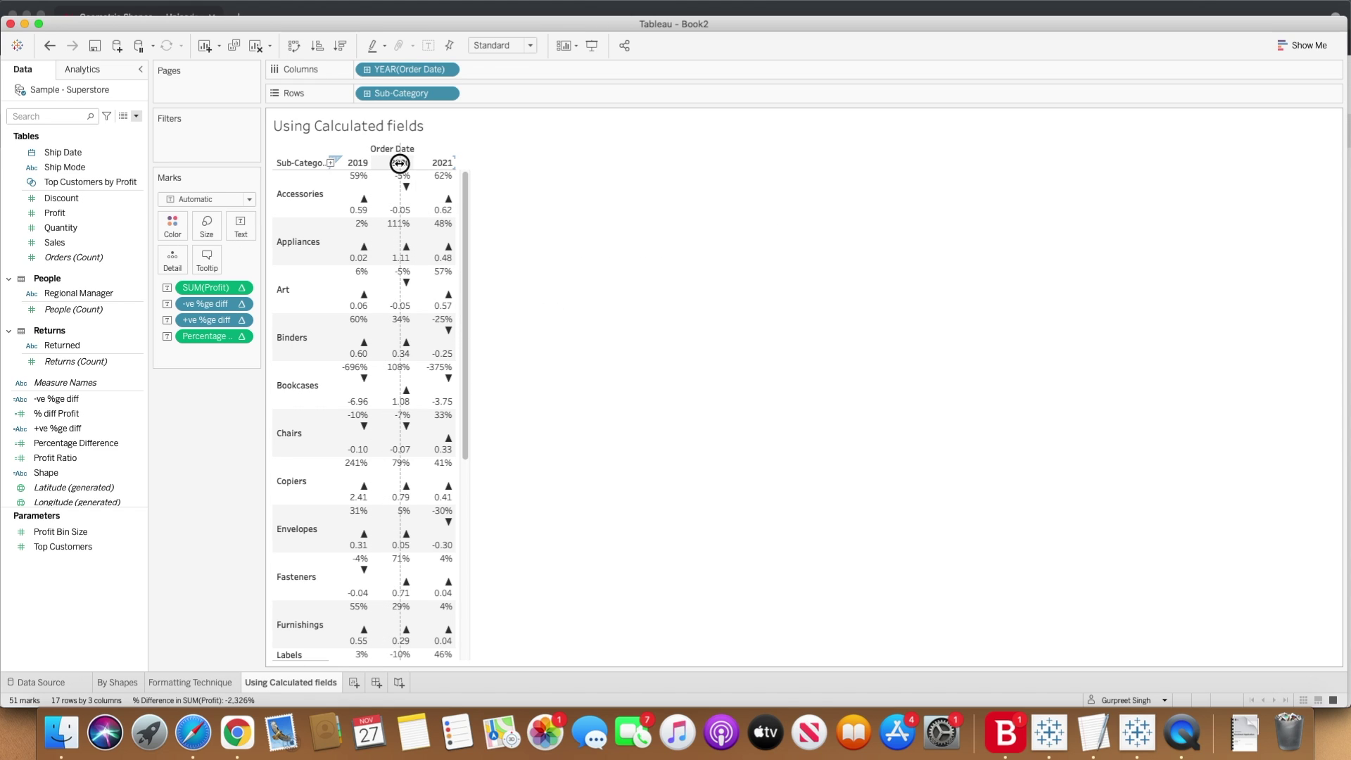
{"action": "left_click_drag", "start_coordinate": [371, 165], "coordinate": [399, 164]}
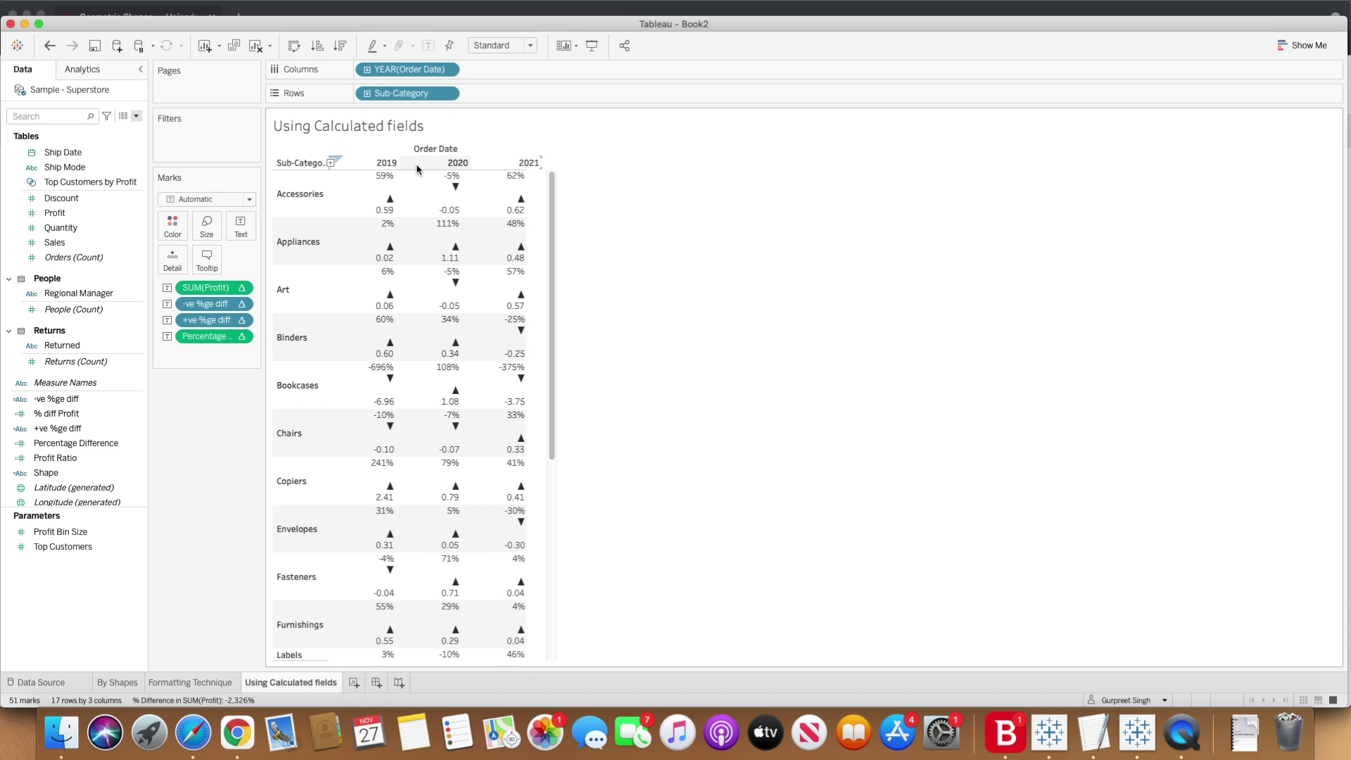
Edit the label text to remove % Difference in SUM(Profit) and place the three remaining fields on one line.
{"action": "left_click", "coordinate": [240, 229]}
{"action": "left_click", "coordinate": [366, 259]}
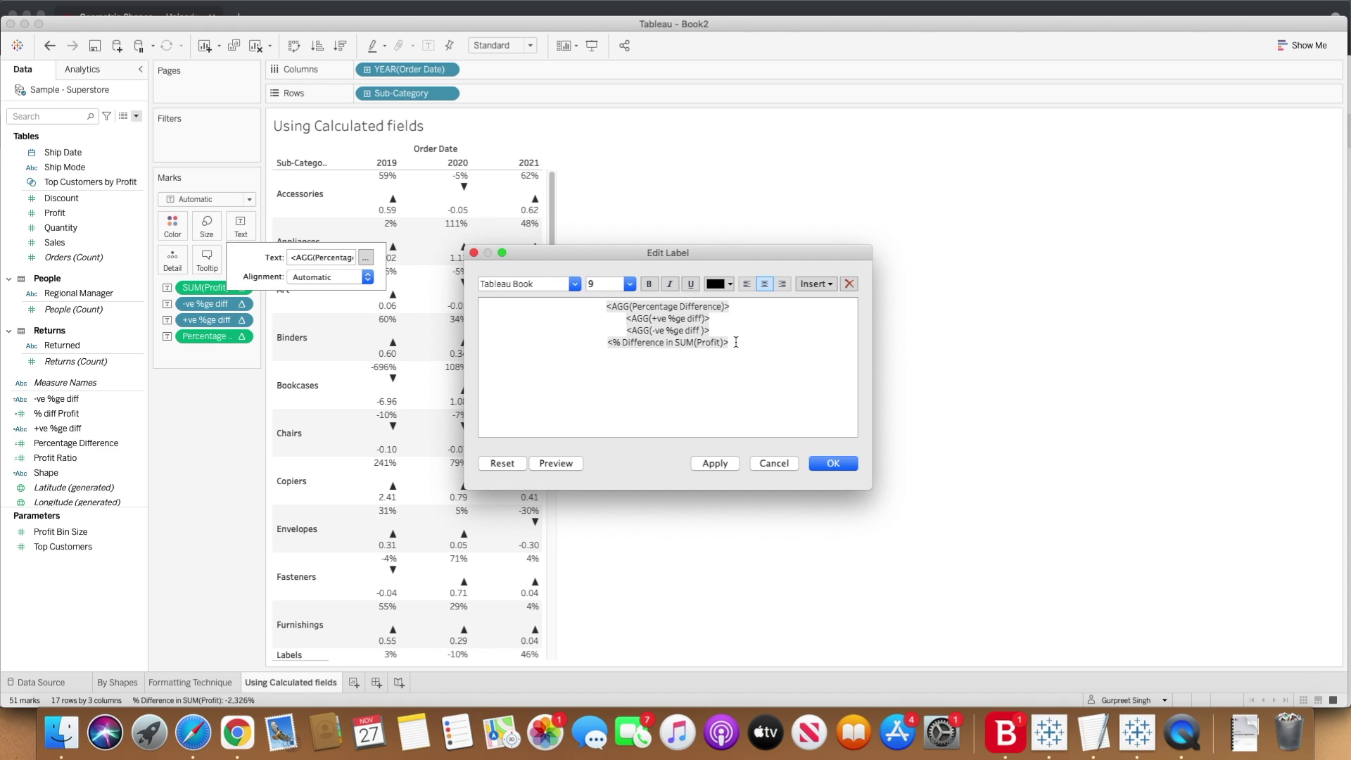
{"action": "left_click_drag", "start_coordinate": [736, 342], "coordinate": [601, 341]}
{"action": "key", "text": "BackSpace"}
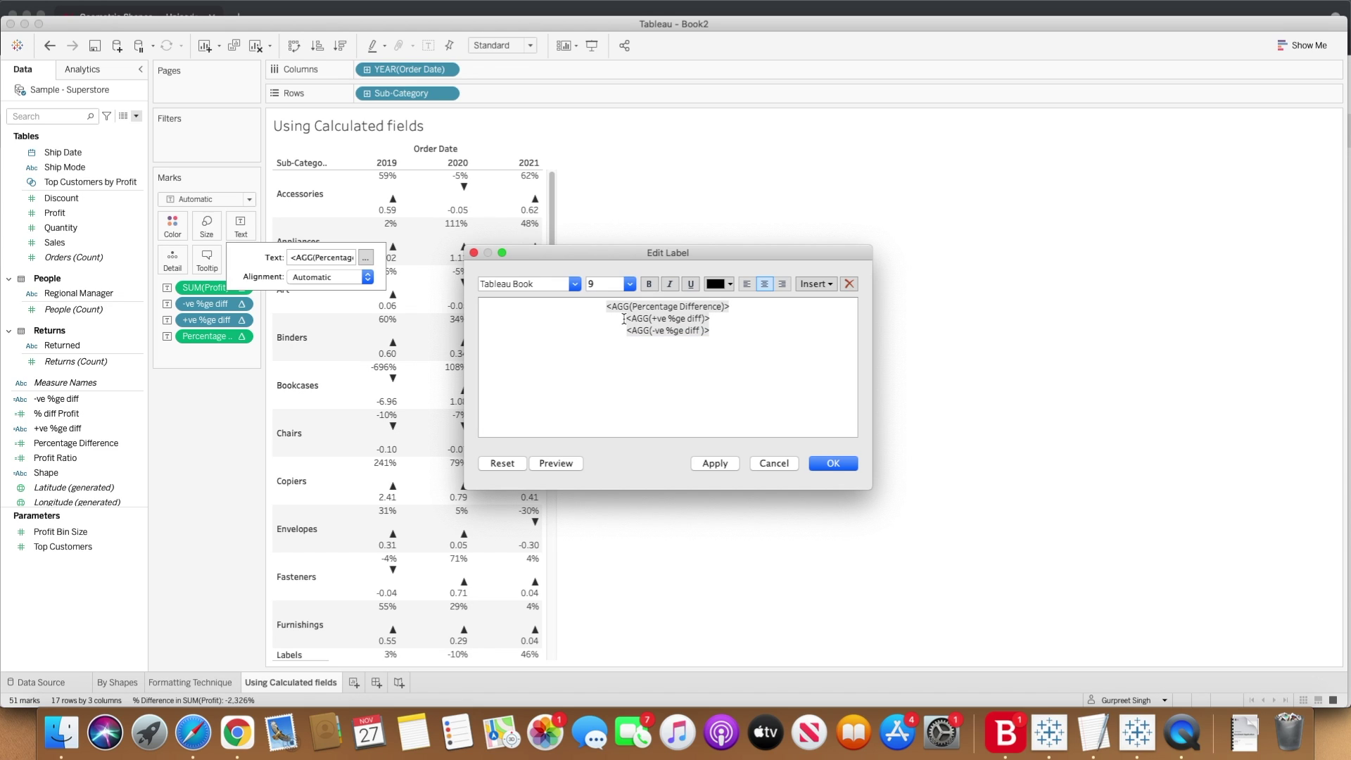
{"action": "key", "text": "BackSpace"}
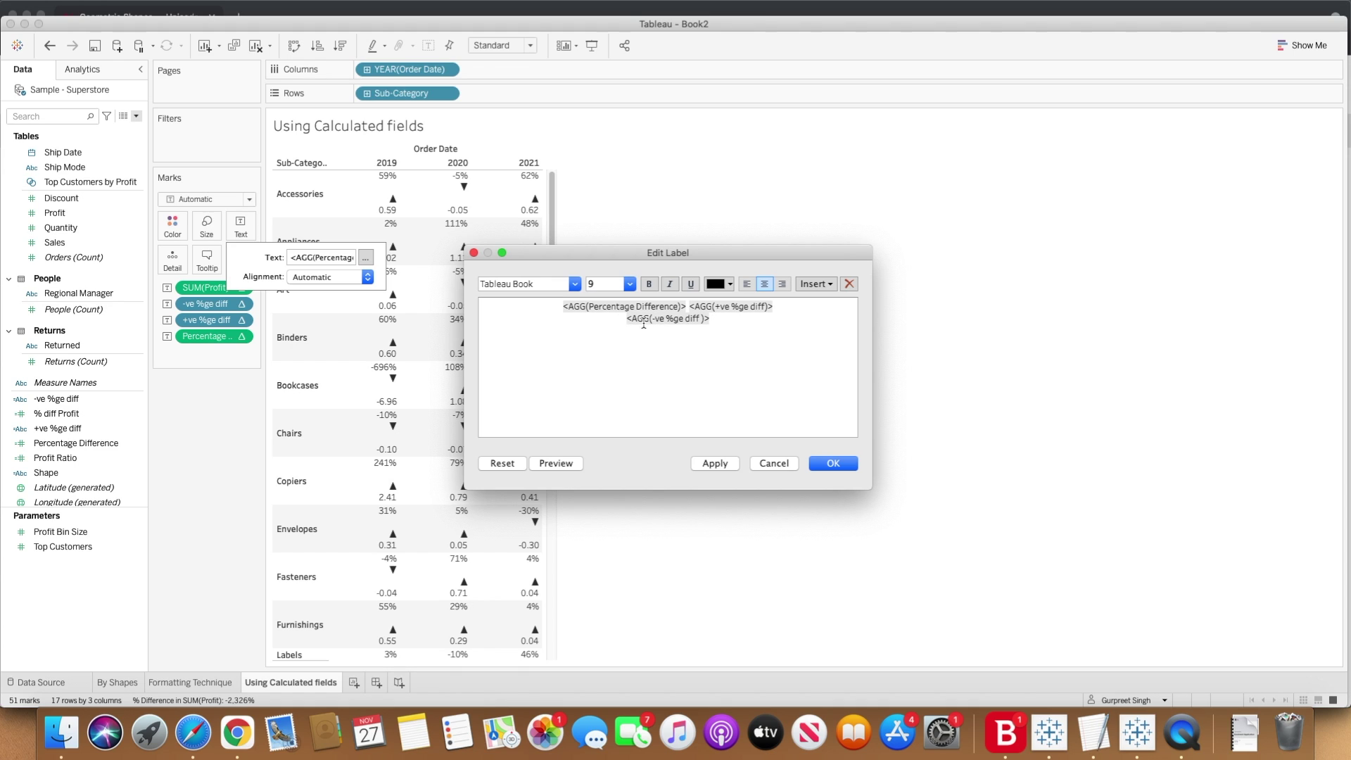
{"action": "key", "text": "BackSpace"}
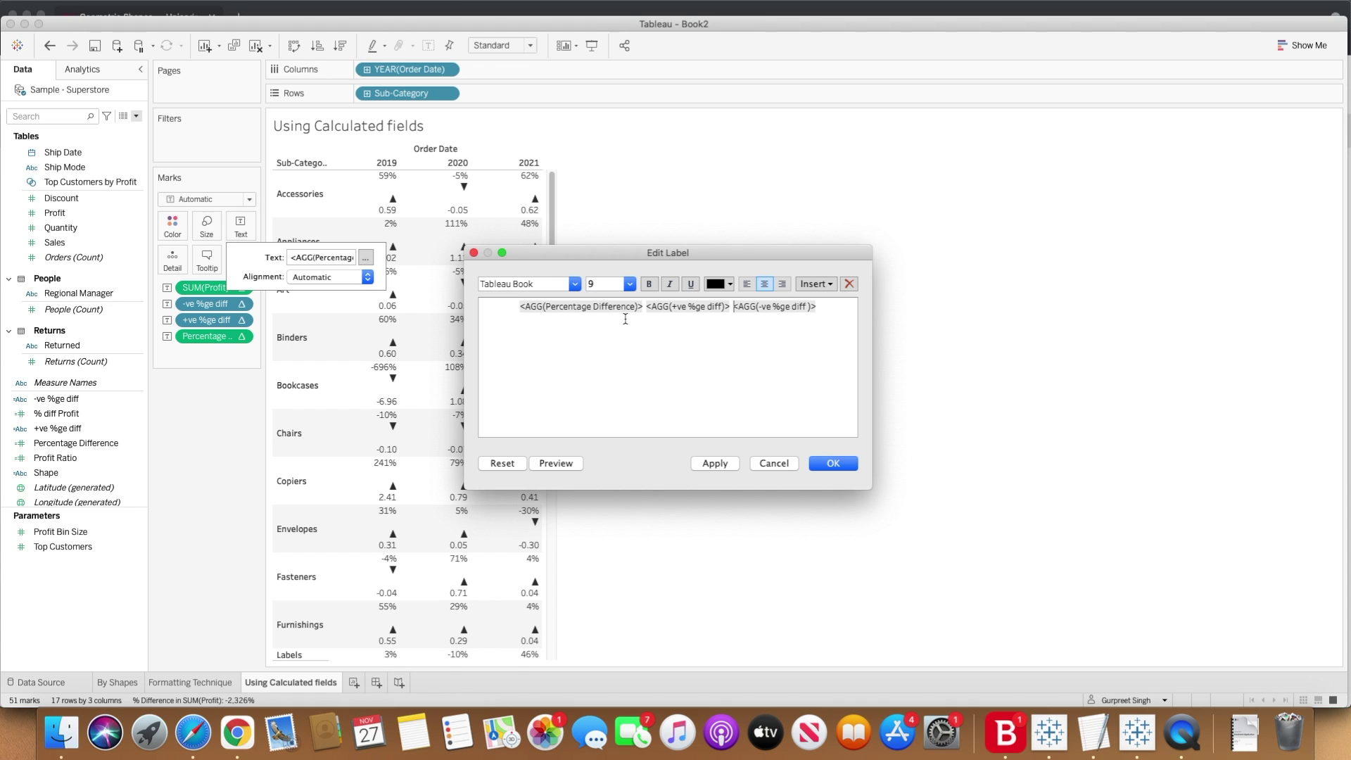
{"action": "left_click", "coordinate": [723, 465]}
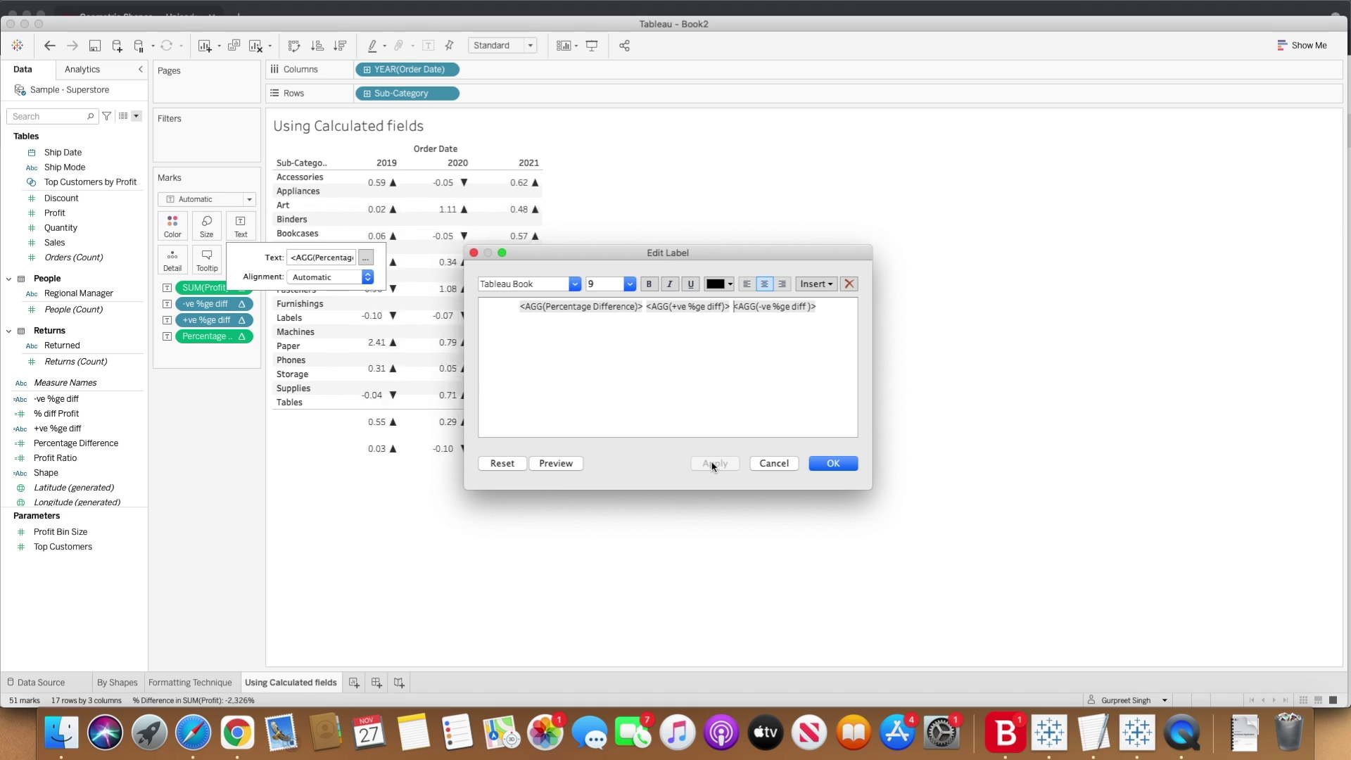
Colour the +ve %ge diff field green and the -ve %ge diff field red in the label text.
{"action": "left_click_drag", "start_coordinate": [655, 261], "coordinate": [884, 202]}
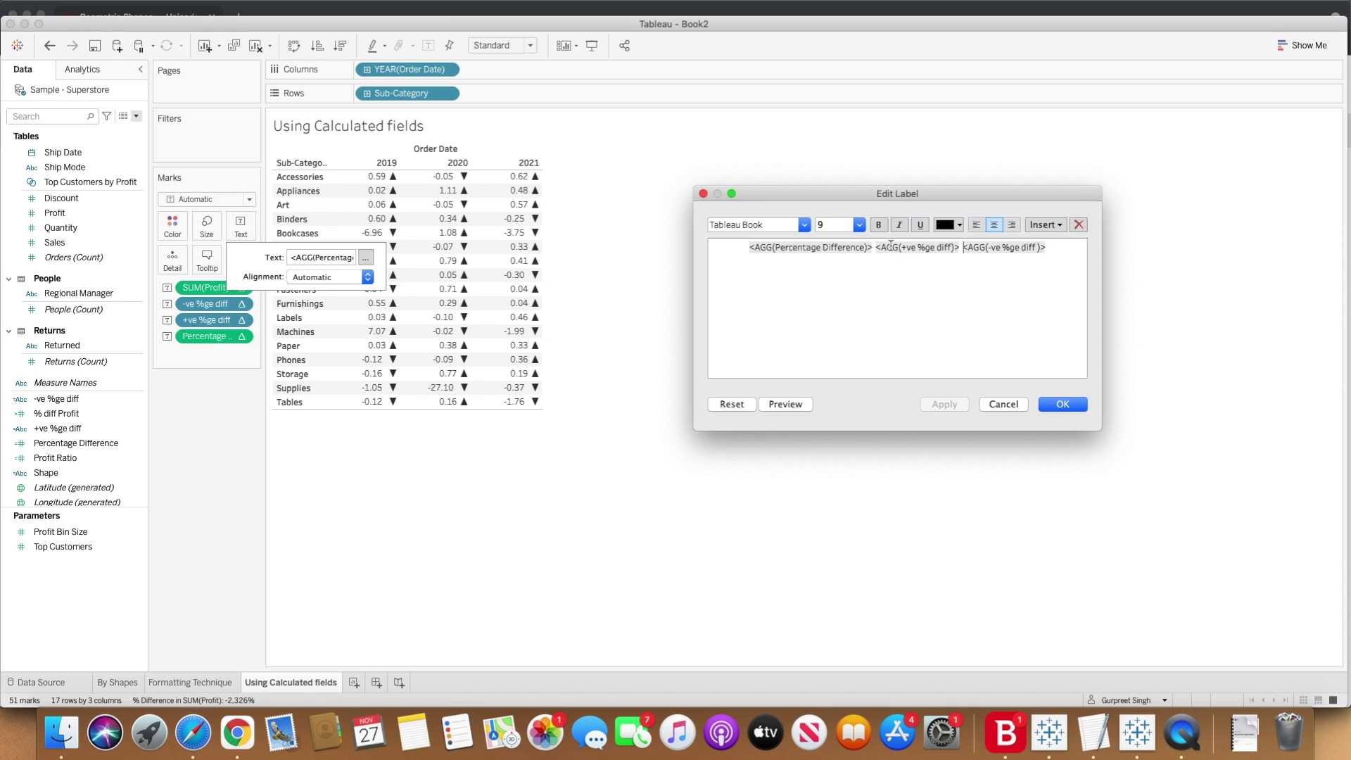
{"action": "left_click_drag", "start_coordinate": [877, 249], "coordinate": [959, 247]}
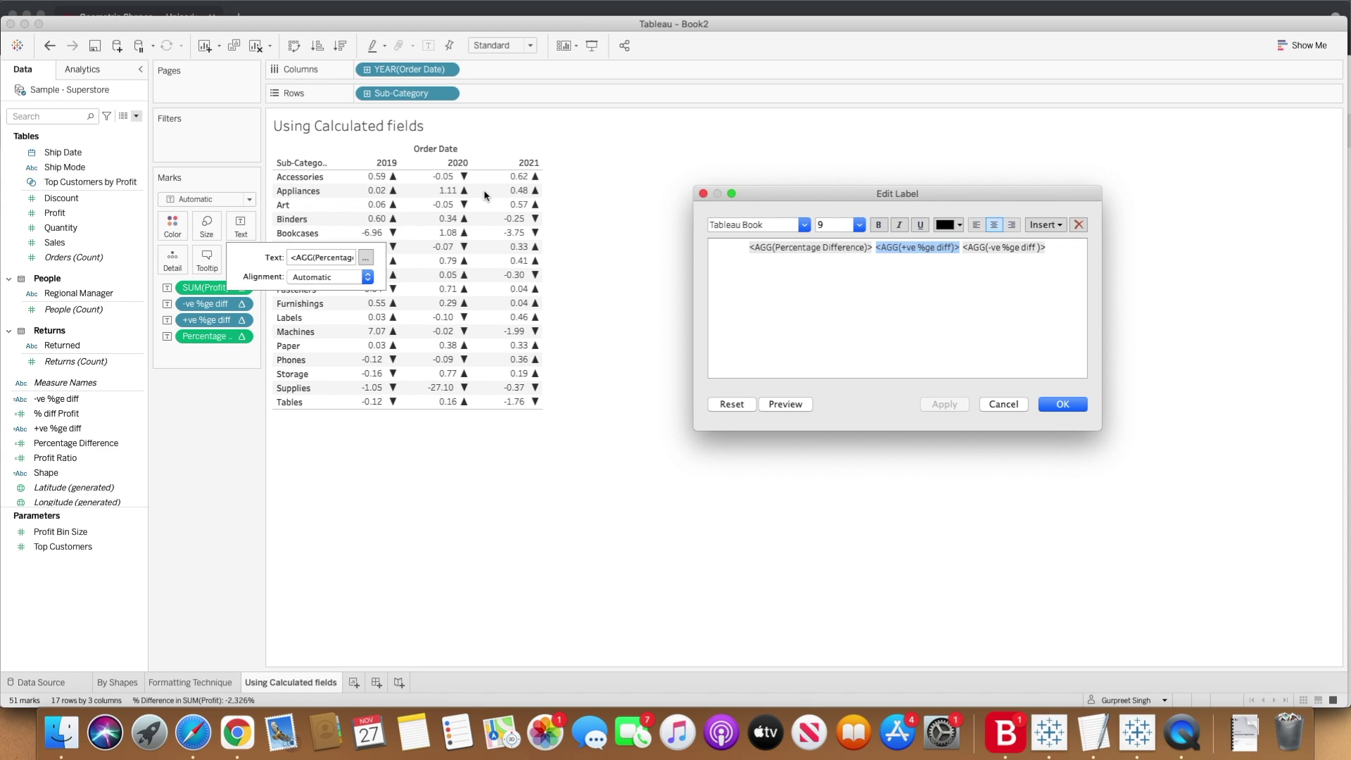
{"action": "left_click", "coordinate": [972, 322]}
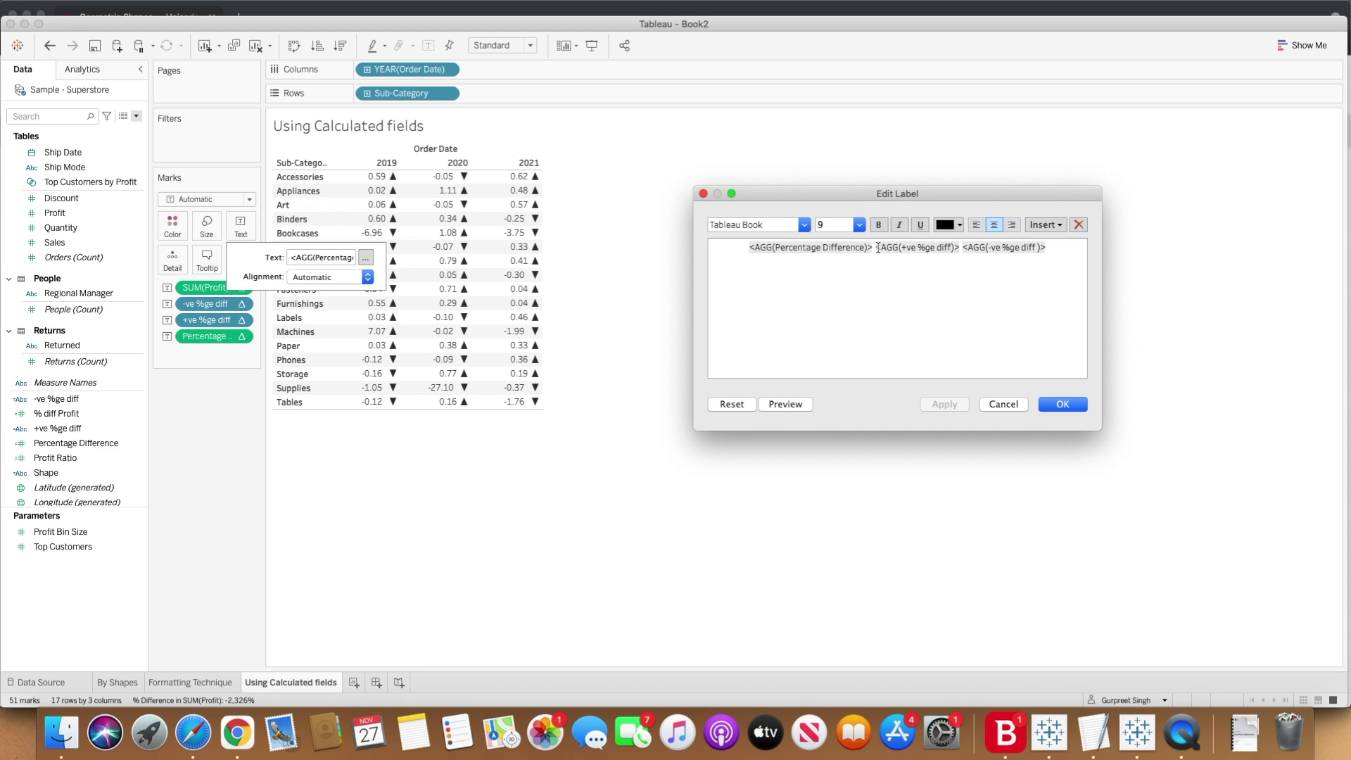
{"action": "left_click_drag", "start_coordinate": [877, 248], "coordinate": [962, 248]}
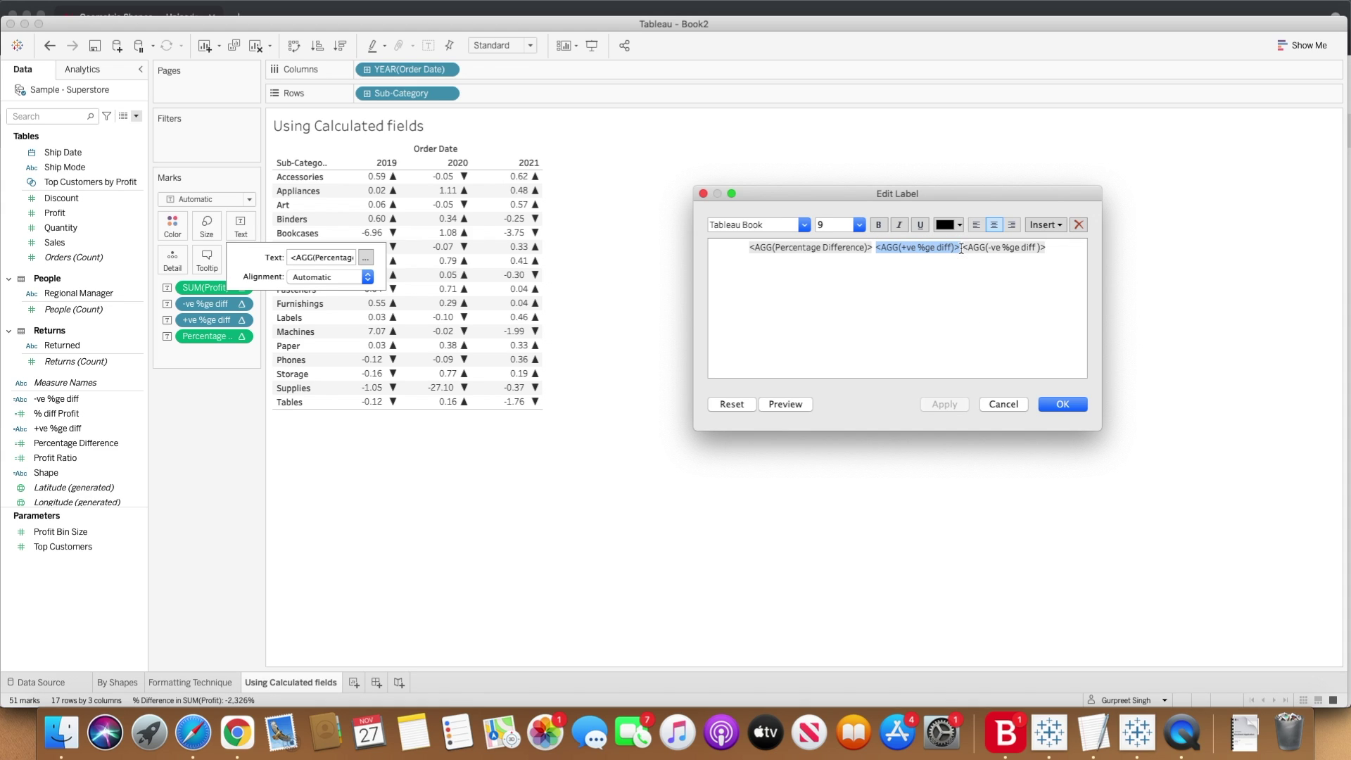
{"action": "left_click", "coordinate": [960, 226]}
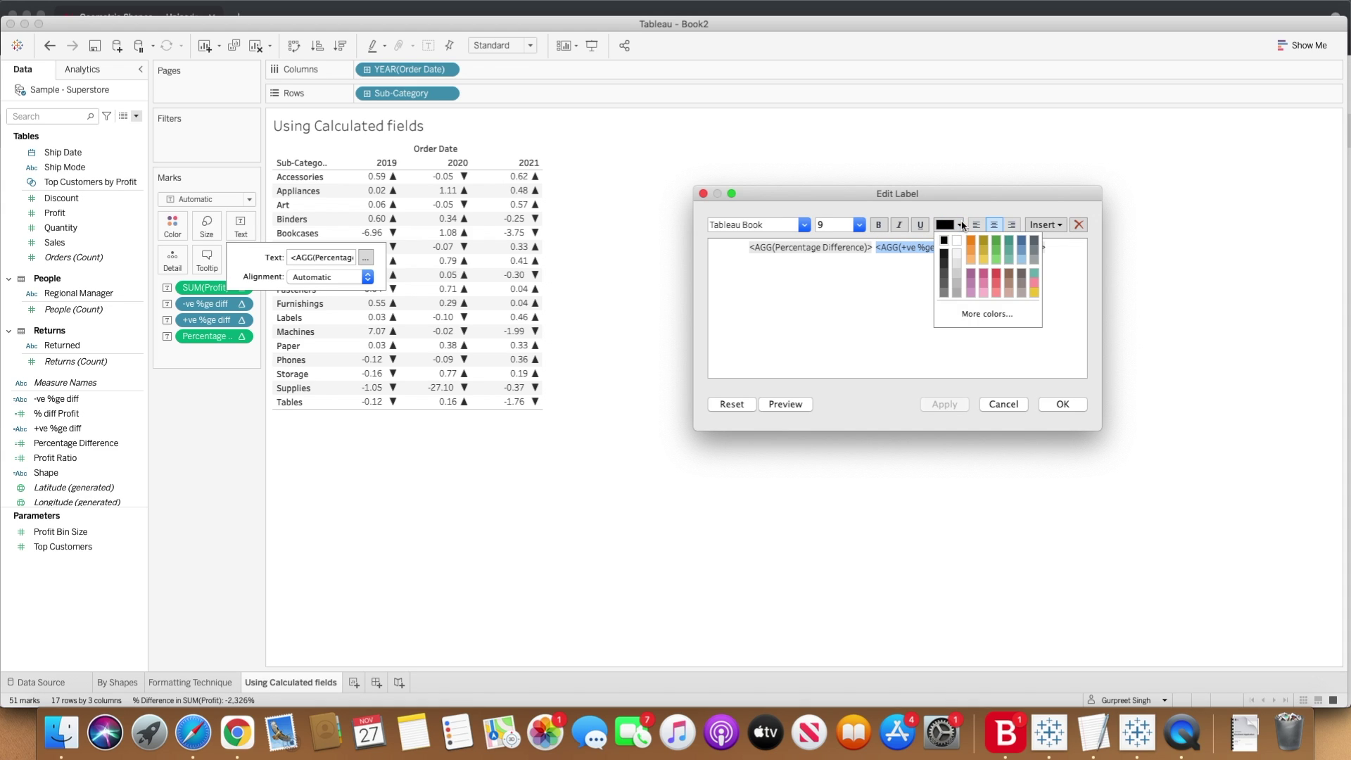
{"action": "left_click", "coordinate": [997, 243]}
{"action": "left_click_drag", "start_coordinate": [1046, 248], "coordinate": [961, 248]}
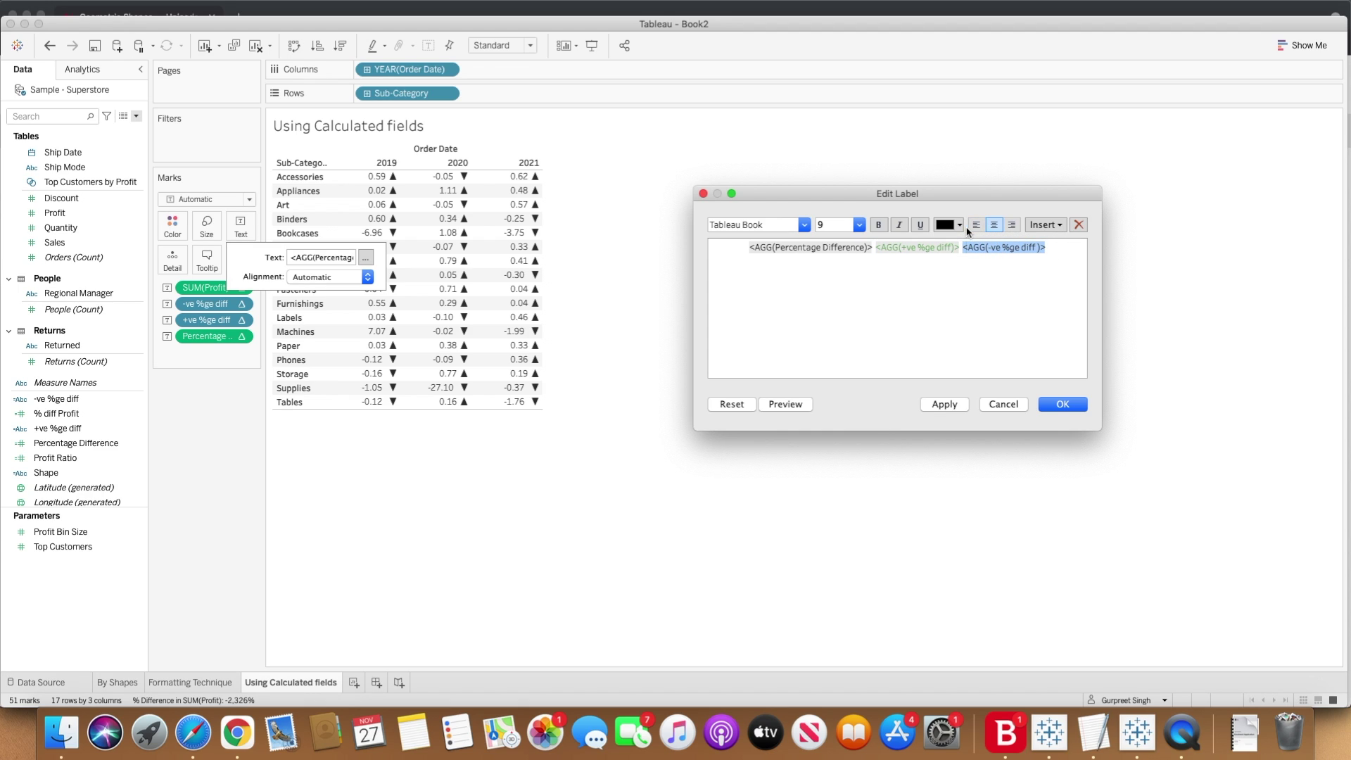
{"action": "left_click", "coordinate": [960, 225]}
{"action": "left_click", "coordinate": [995, 274]}
{"action": "left_click", "coordinate": [887, 257]}
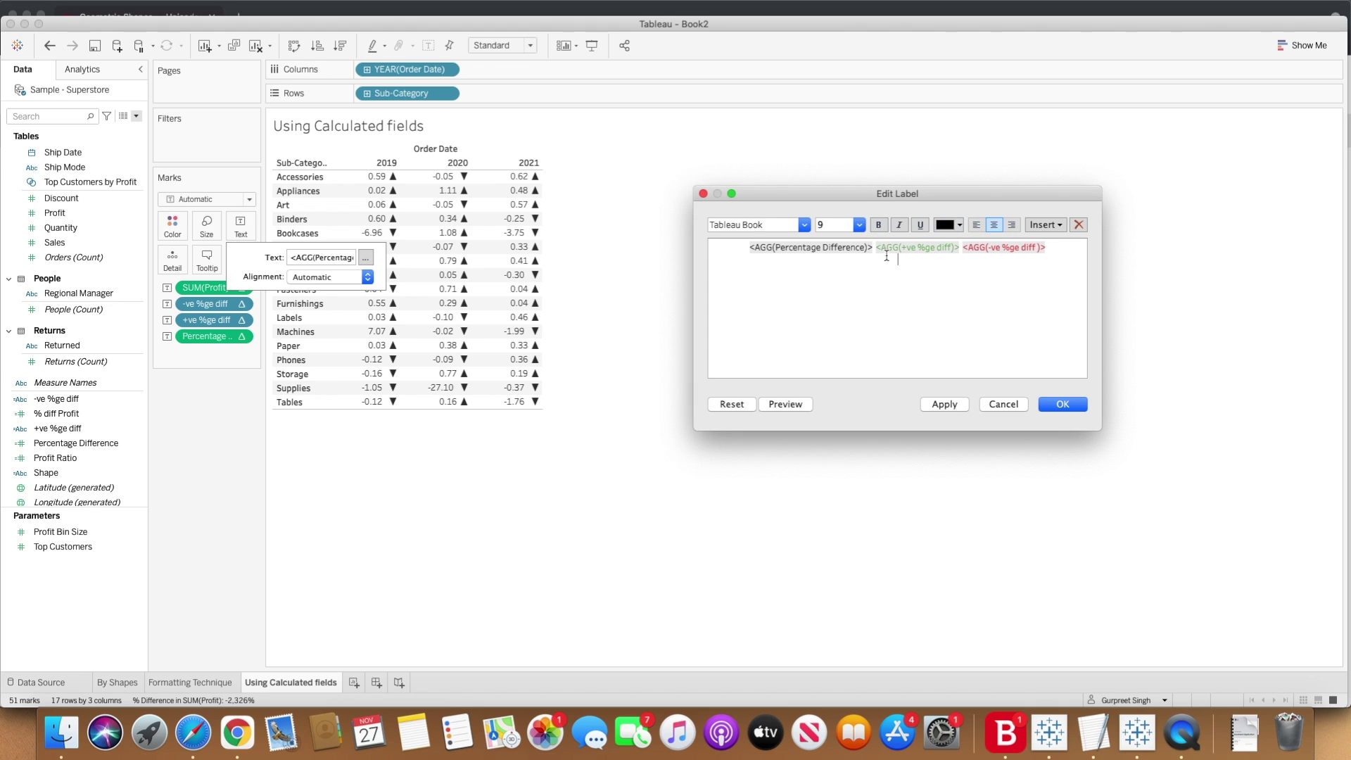
Make the +ve %ge diff field bold in the label text and save the label.
{"action": "left_click_drag", "start_coordinate": [878, 247], "coordinate": [960, 248]}
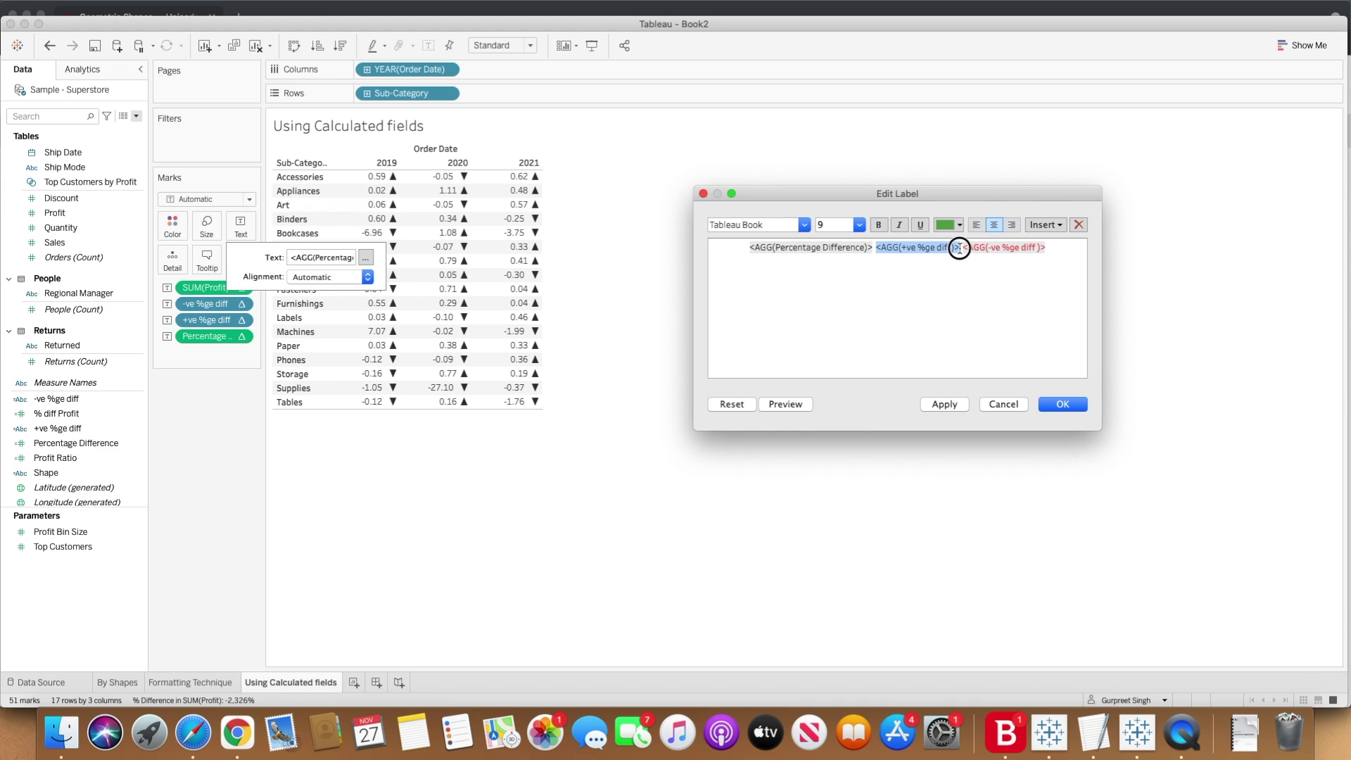
{"action": "left_click", "coordinate": [883, 229]}
{"action": "left_click", "coordinate": [956, 407]}
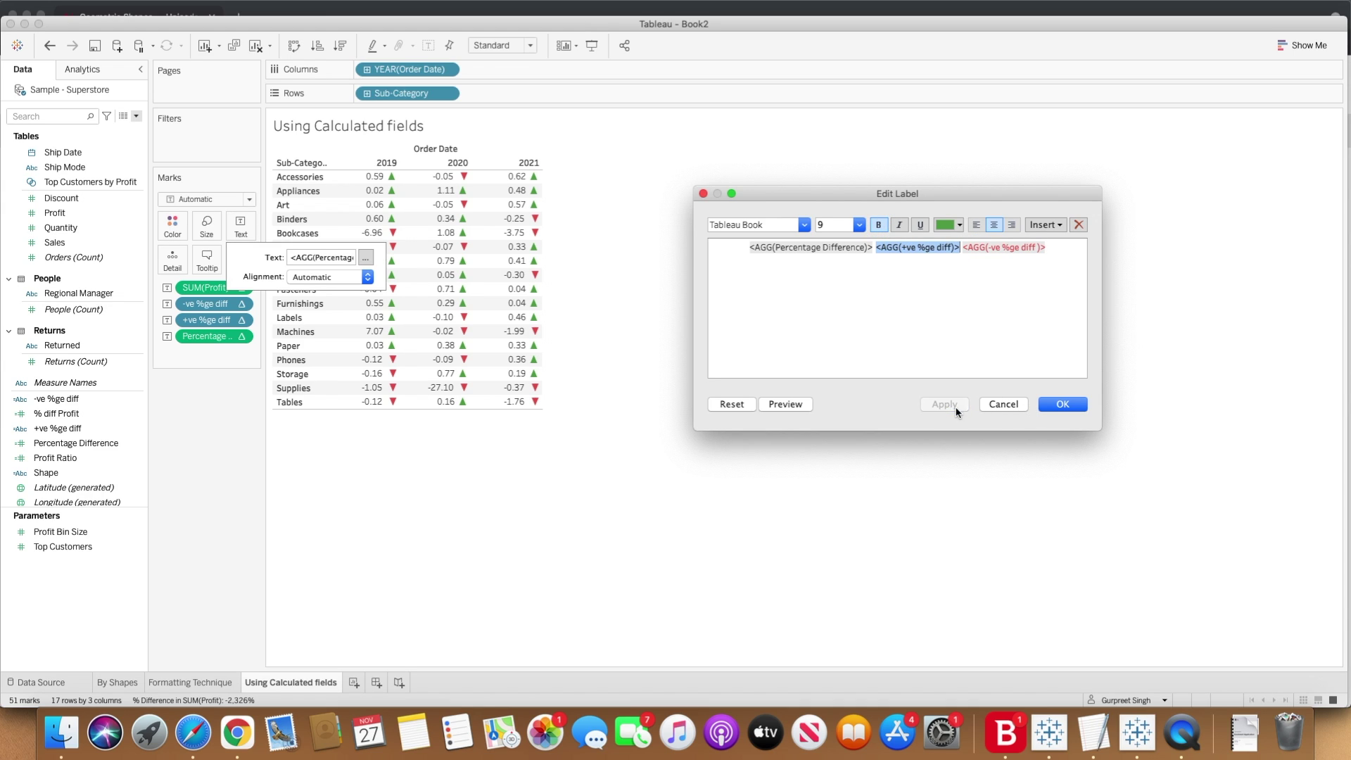
{"action": "left_click", "coordinate": [1054, 405]}
{"action": "left_click", "coordinate": [794, 381]}
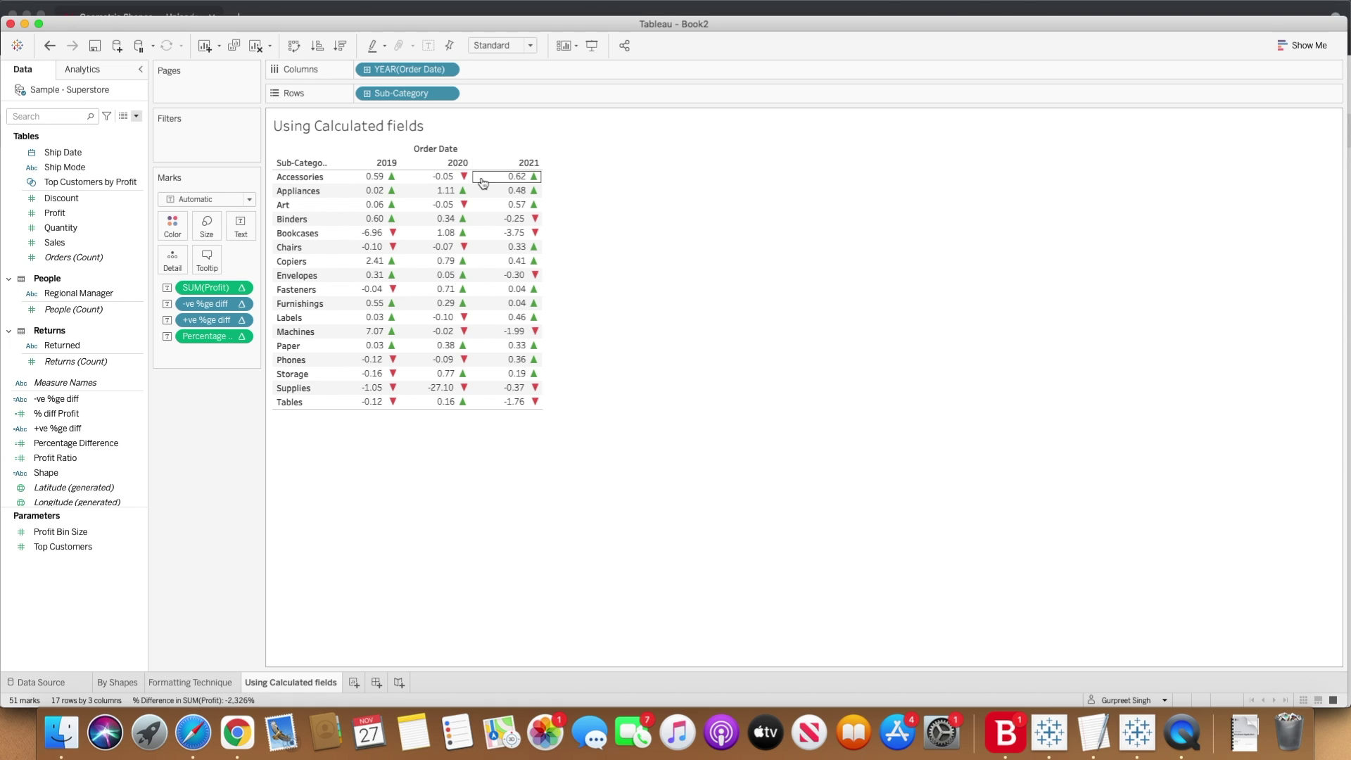
Right-align all three fields in the label text and save the label.
{"action": "mouse_move", "coordinate": [466, 345]}
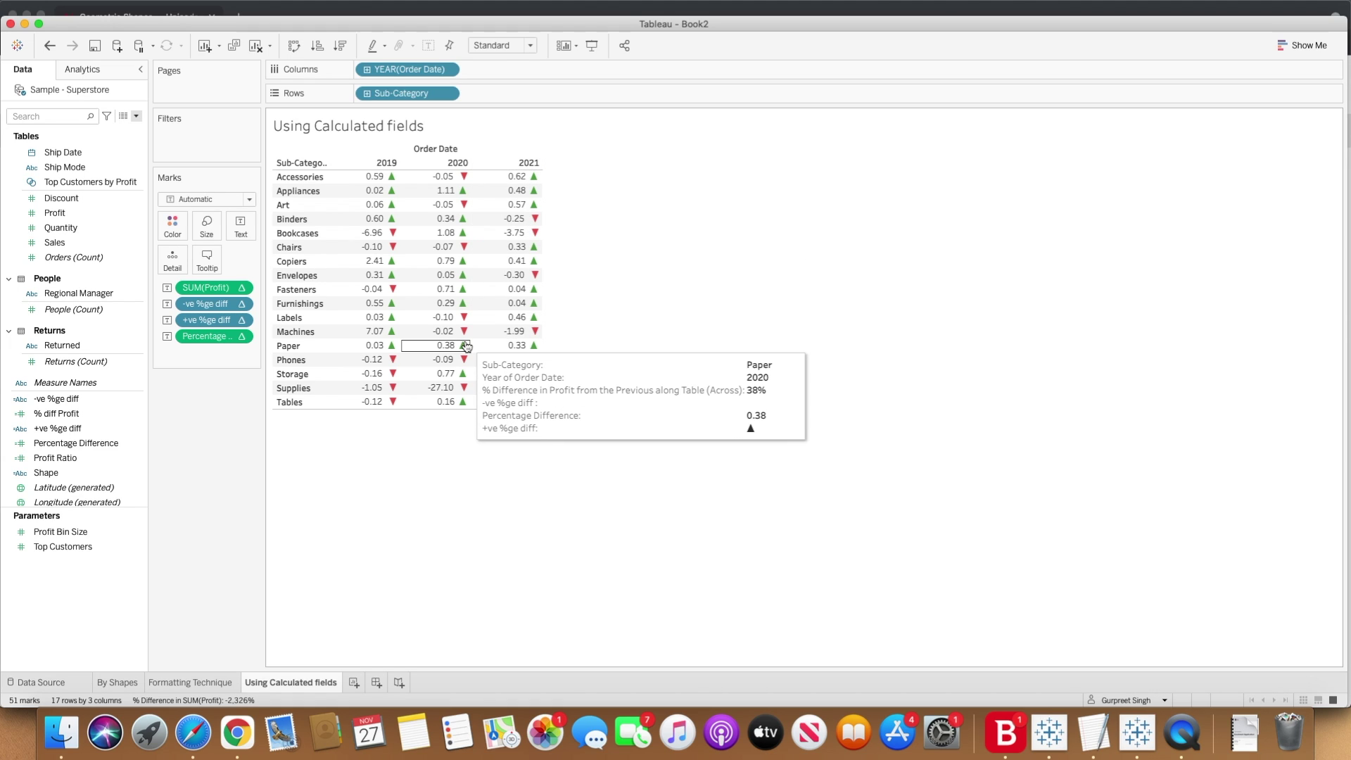
{"action": "left_click", "coordinate": [240, 225]}
{"action": "left_click", "coordinate": [365, 258]}
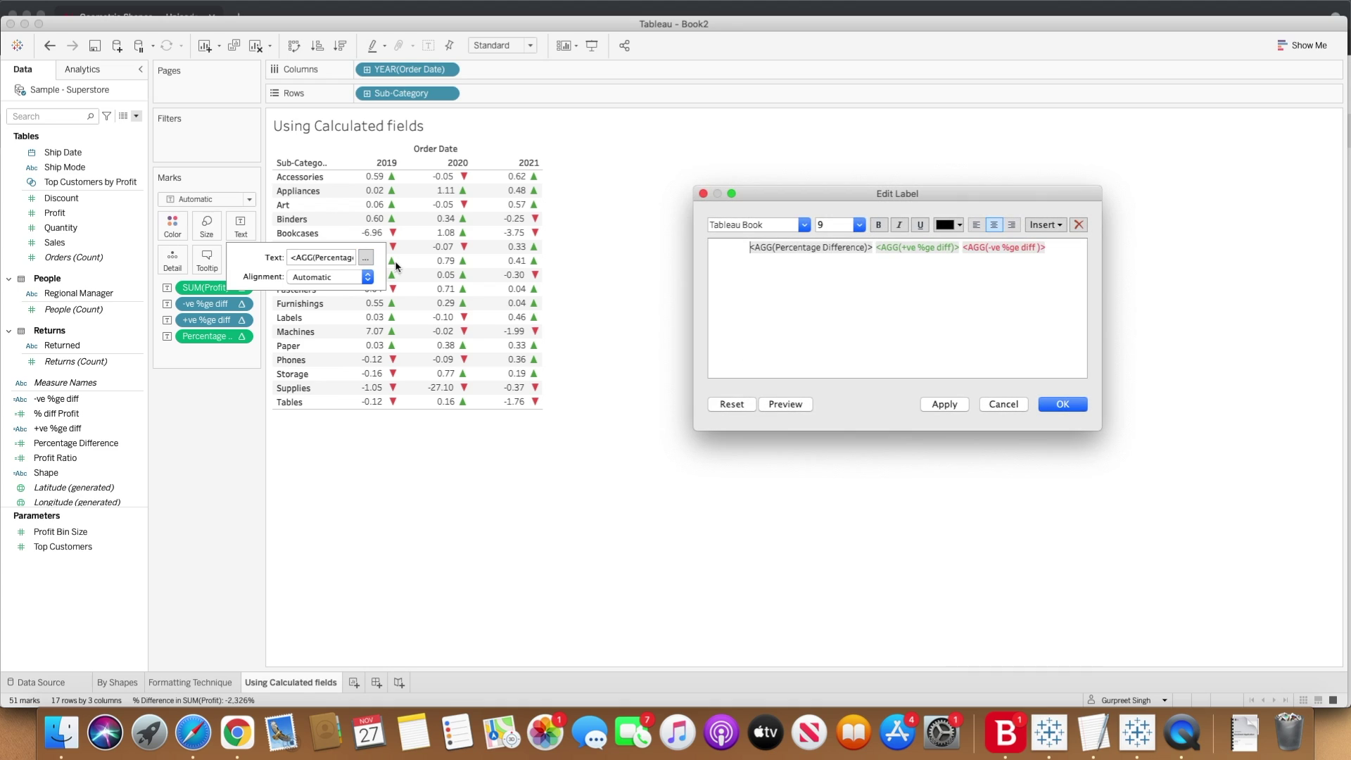
{"action": "key", "text": "super+a"}
{"action": "left_click", "coordinate": [1012, 225]}
{"action": "left_click", "coordinate": [958, 407]}
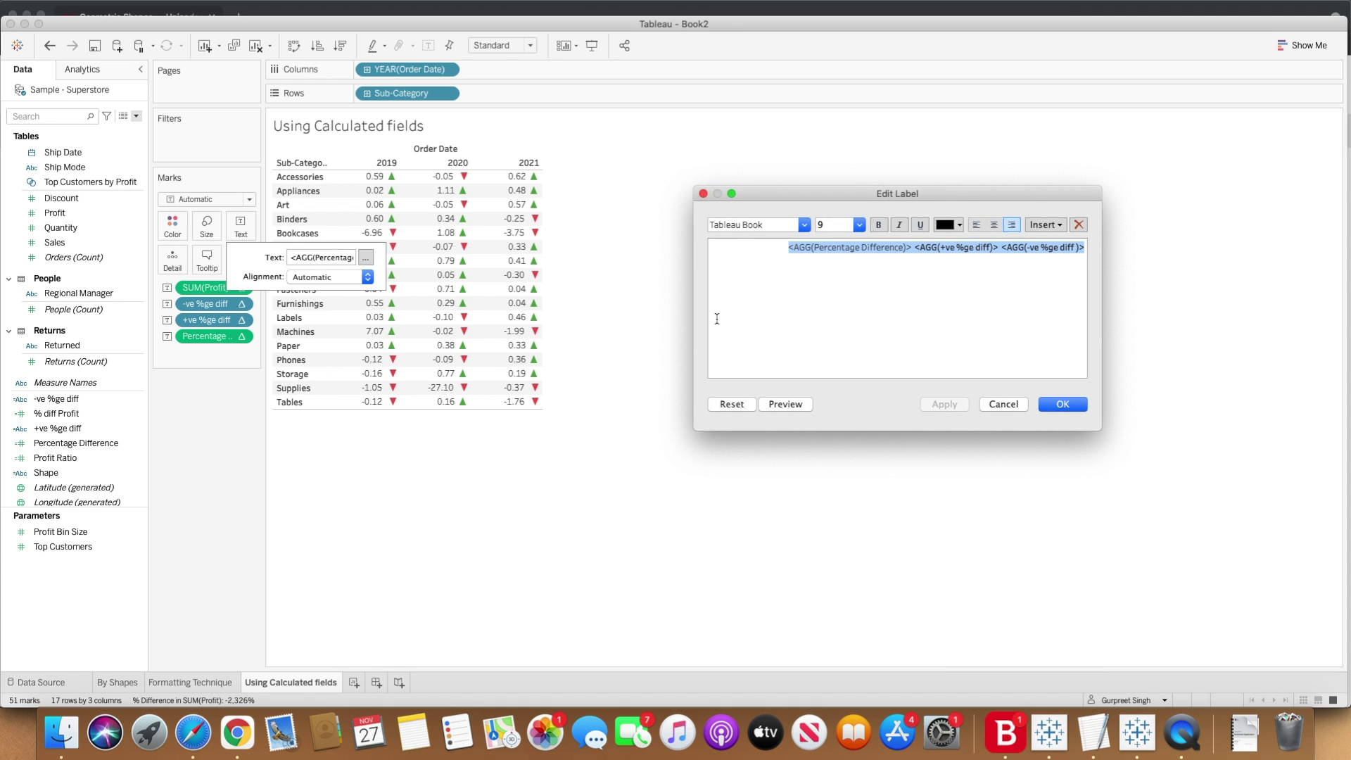
{"action": "left_click", "coordinate": [1013, 230]}
{"action": "left_click", "coordinate": [1064, 404]}
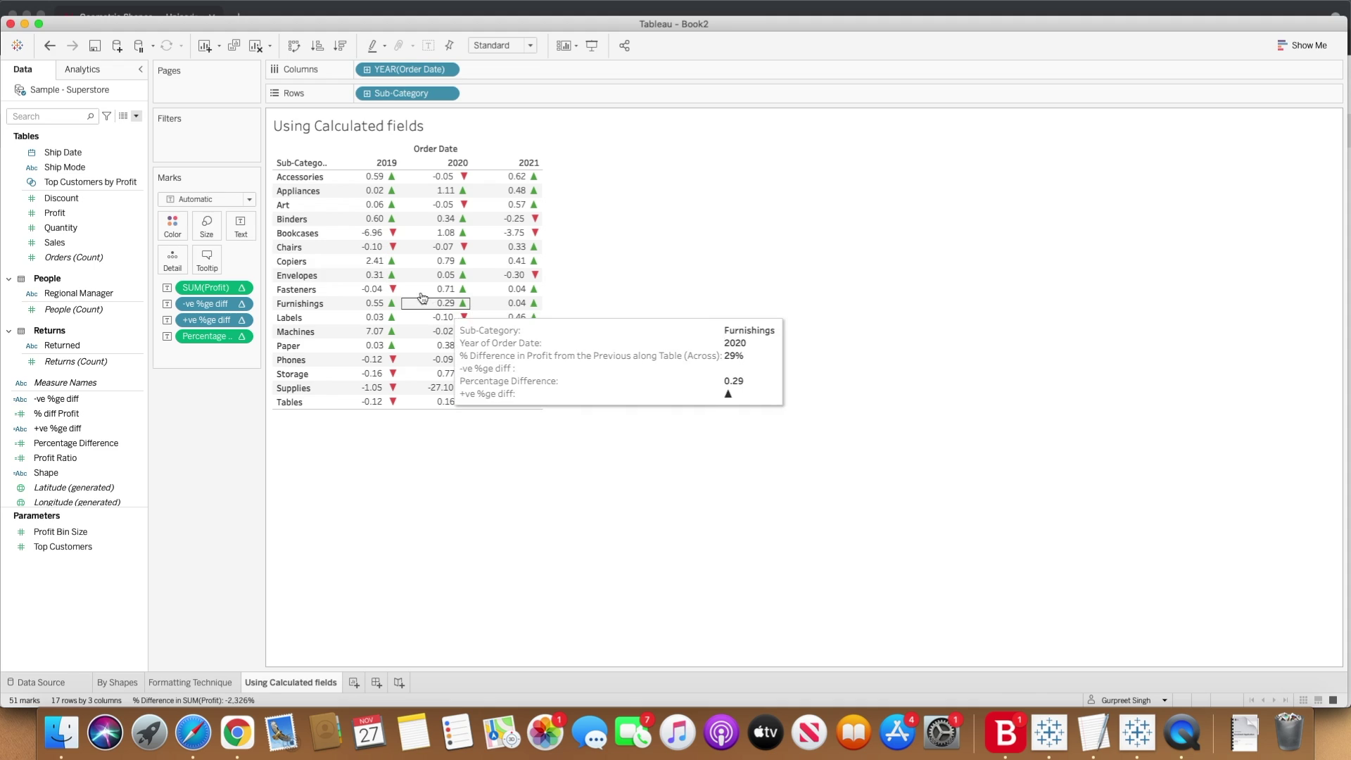
Set the text mark's alignment to right horizontally and middle vertically.
{"action": "left_click", "coordinate": [241, 227]}
{"action": "left_click", "coordinate": [367, 277]}
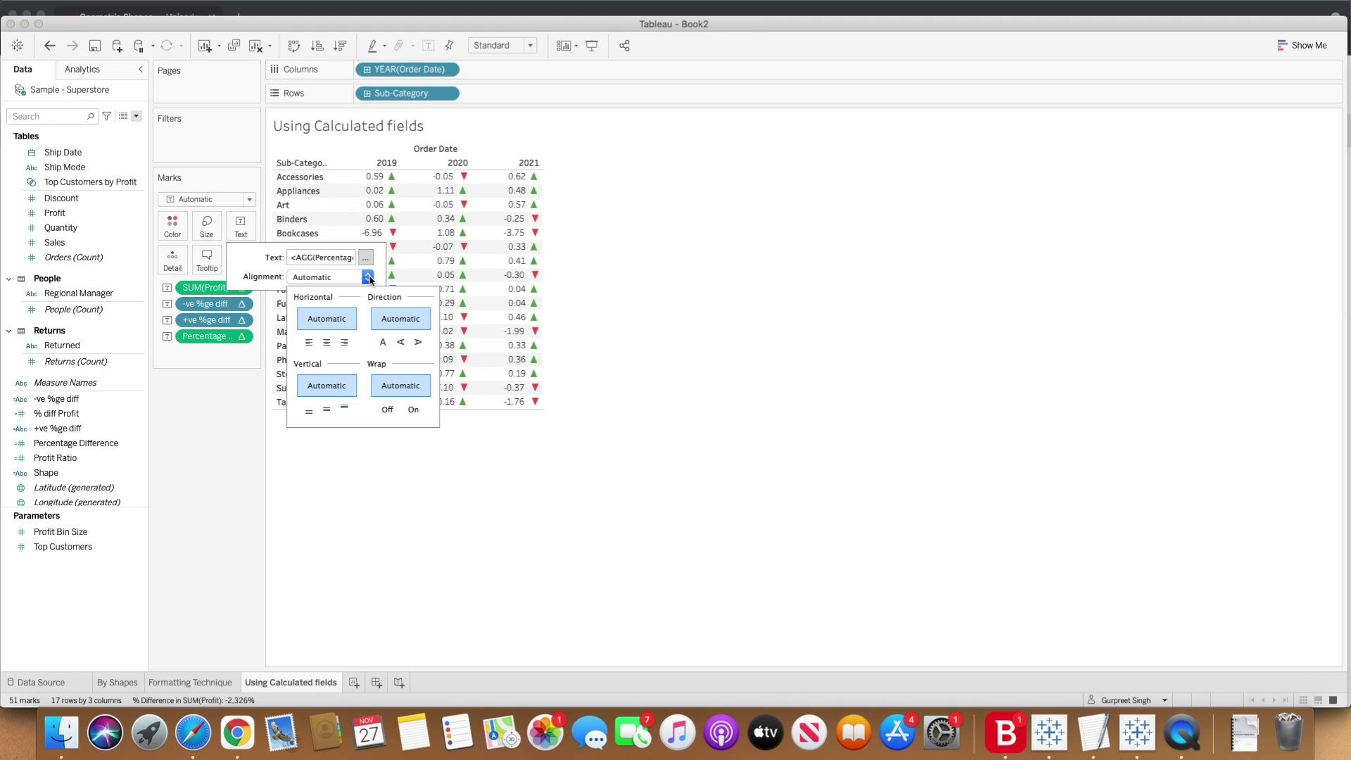
{"action": "left_click", "coordinate": [344, 342]}
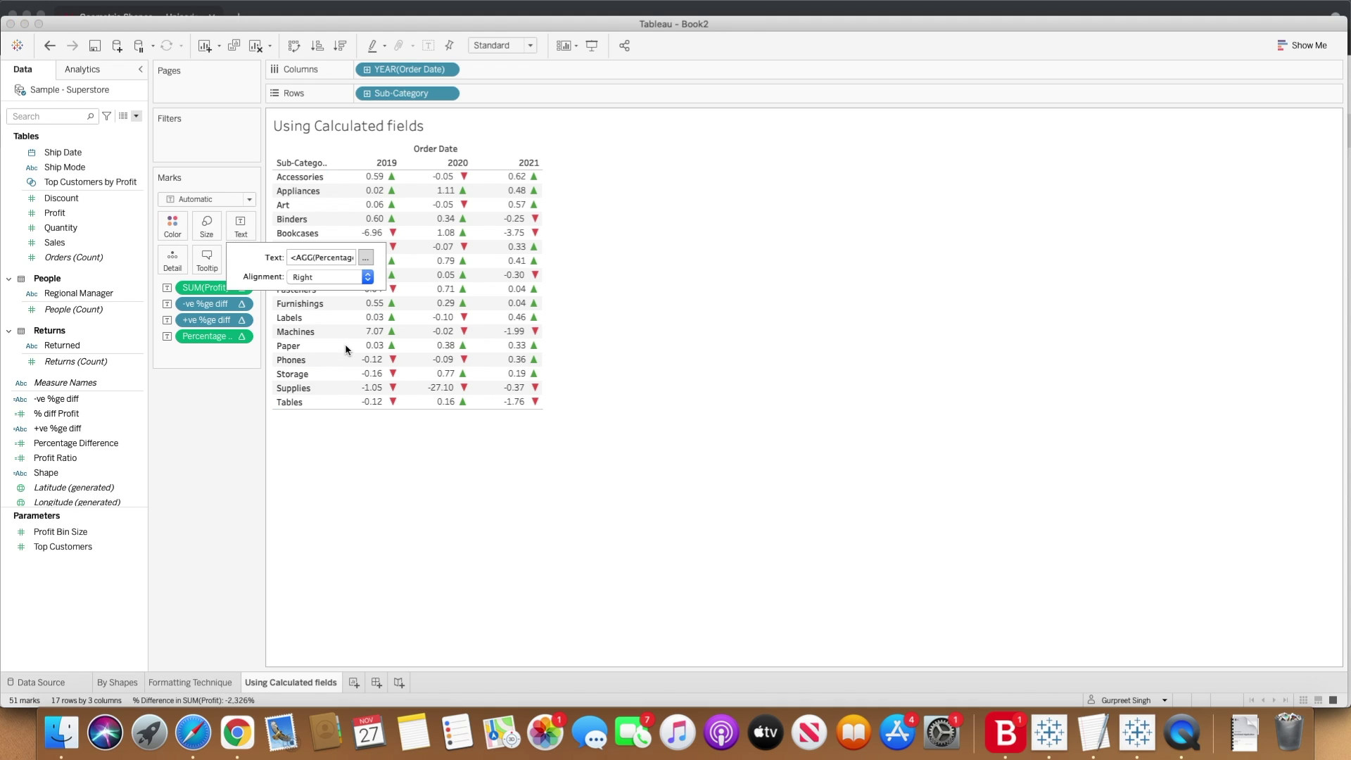
{"action": "left_click", "coordinate": [367, 277]}
{"action": "left_click", "coordinate": [327, 410]}
{"action": "left_click", "coordinate": [430, 462]}
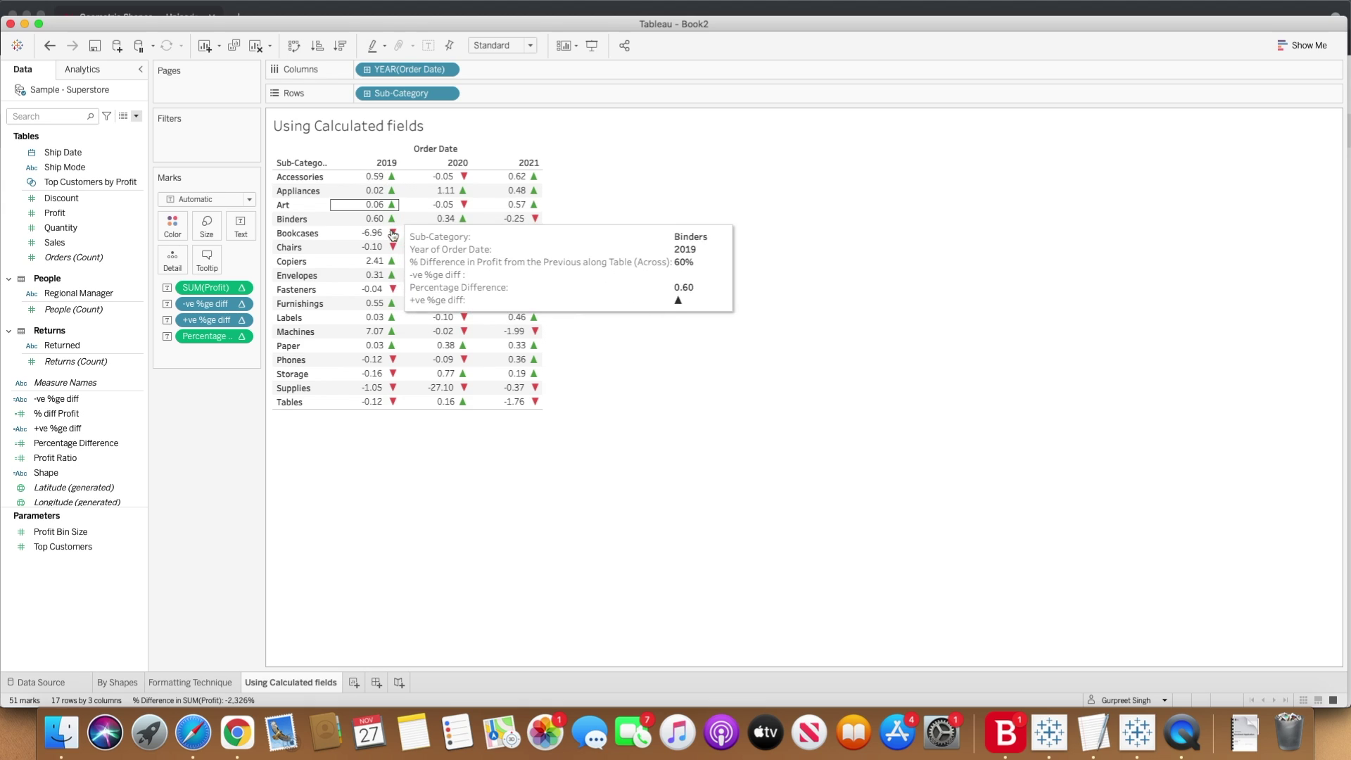
Remove the spaces between the three fields in the label text and apply the change.
{"action": "left_click", "coordinate": [241, 225]}
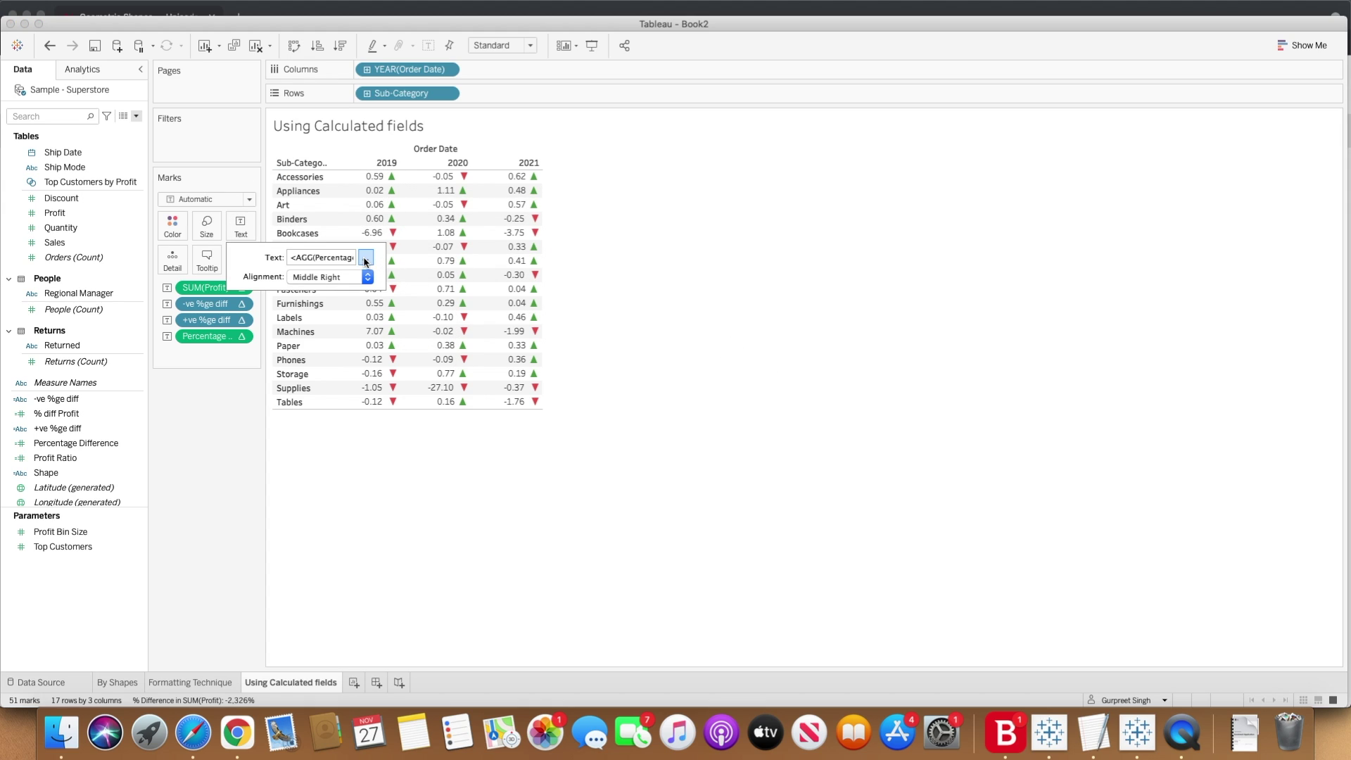
{"action": "left_click", "coordinate": [365, 258]}
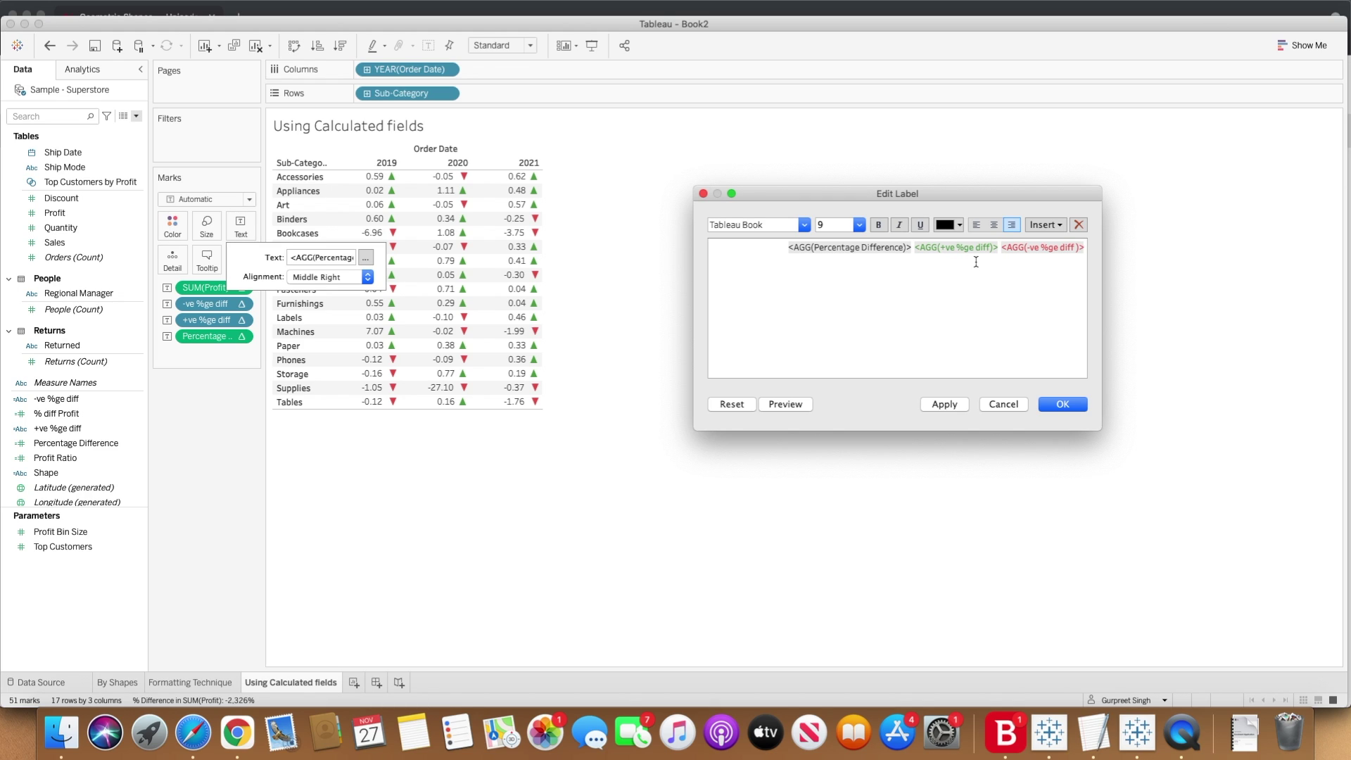
{"action": "key", "text": "BackSpace"}
{"action": "key", "text": "BackSpace"}
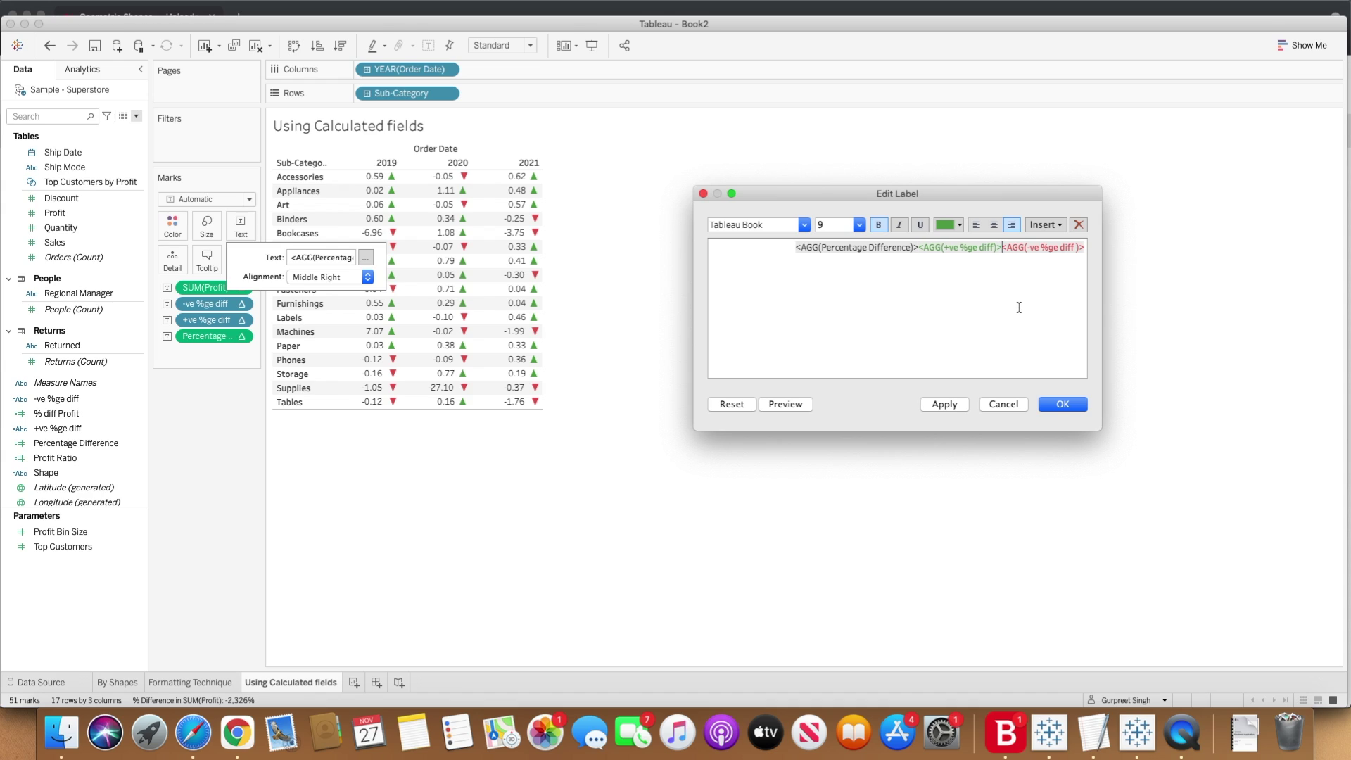
{"action": "left_click", "coordinate": [944, 407]}
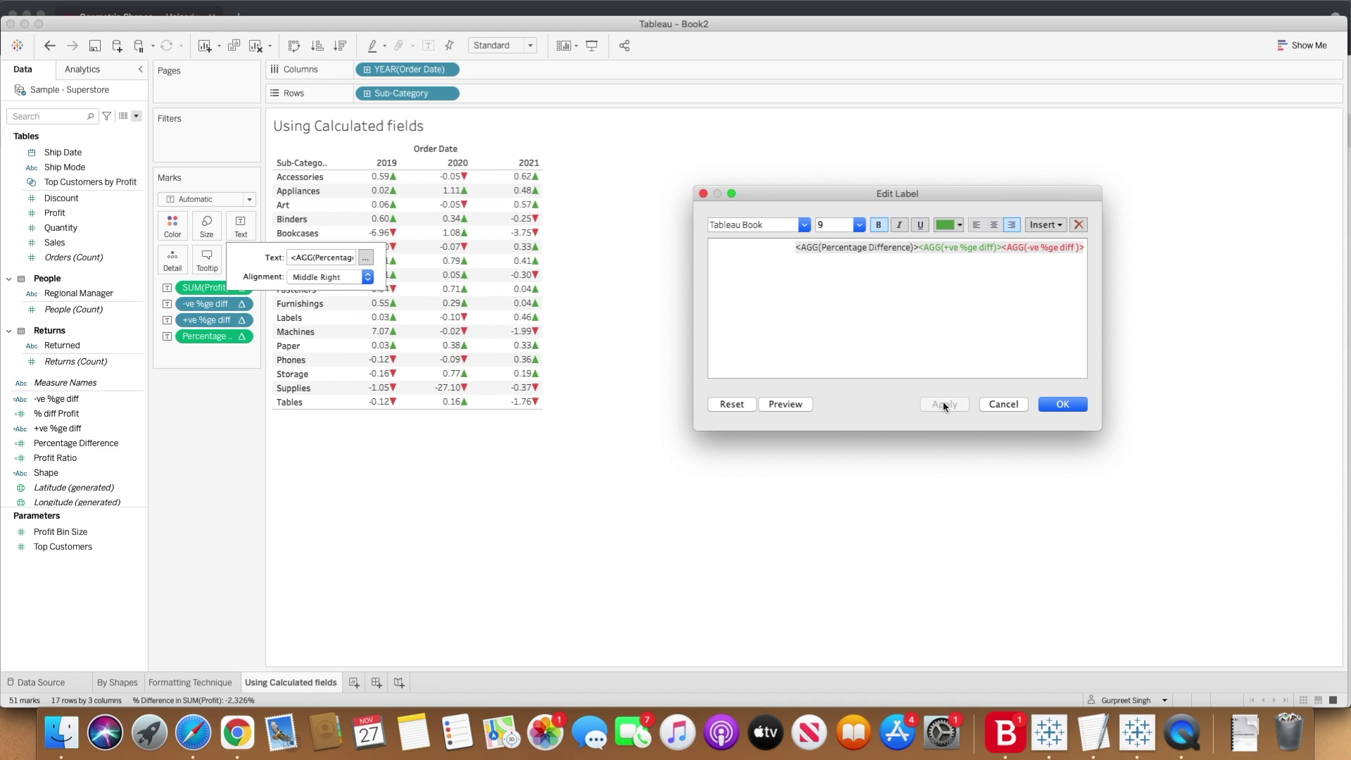
Insert a space between the Percentage Difference and +ve %ge diff fields in the label text and save it.
{"action": "left_click", "coordinate": [918, 248]}
{"action": "left_click", "coordinate": [1004, 248]}
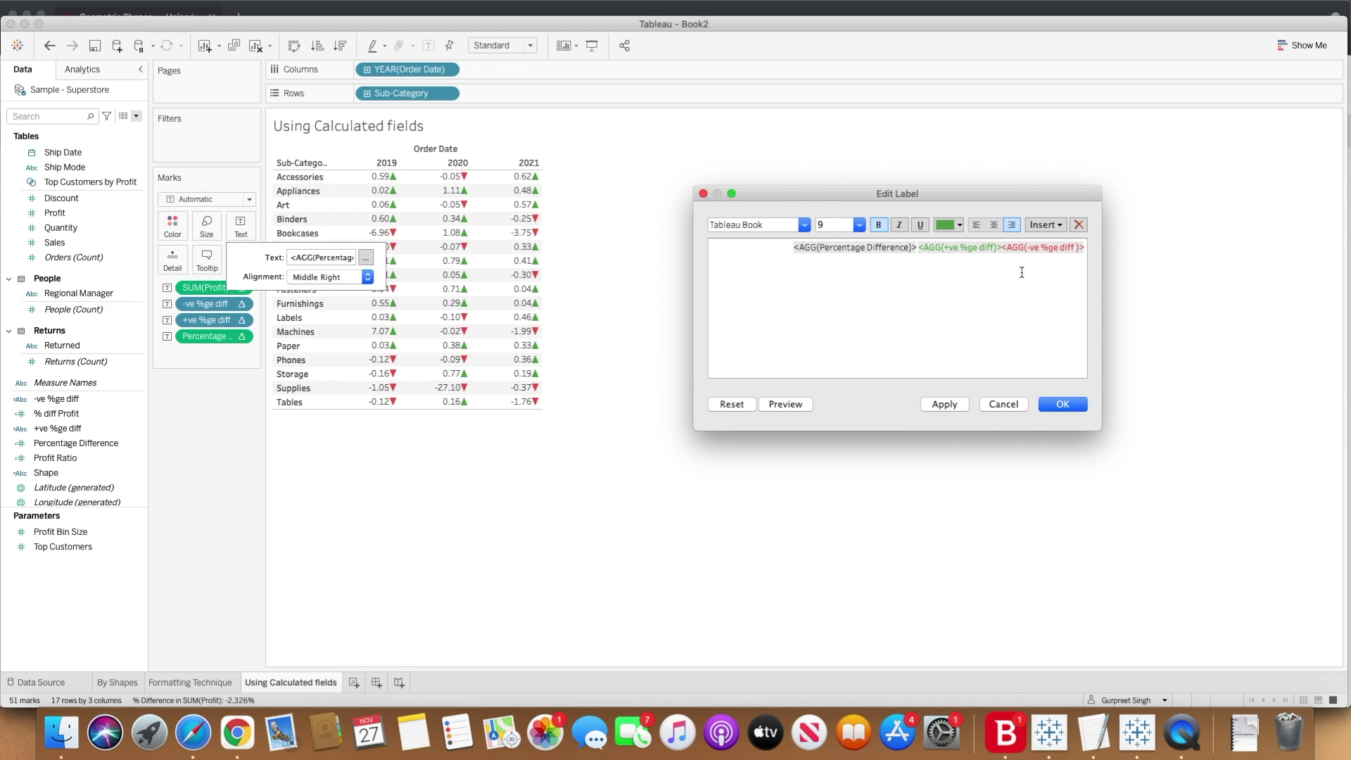
{"action": "left_click", "coordinate": [944, 403]}
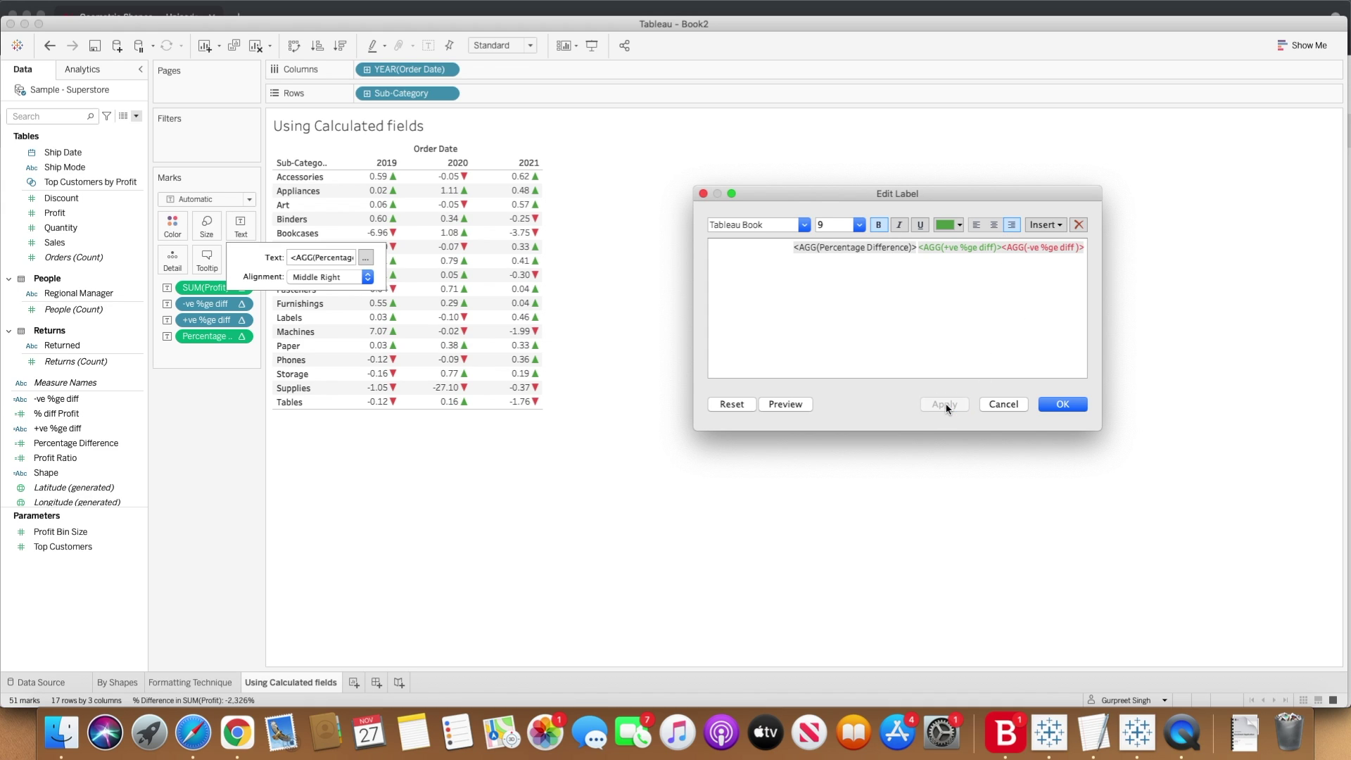
{"action": "left_click", "coordinate": [897, 320]}
{"action": "left_click", "coordinate": [1063, 404]}
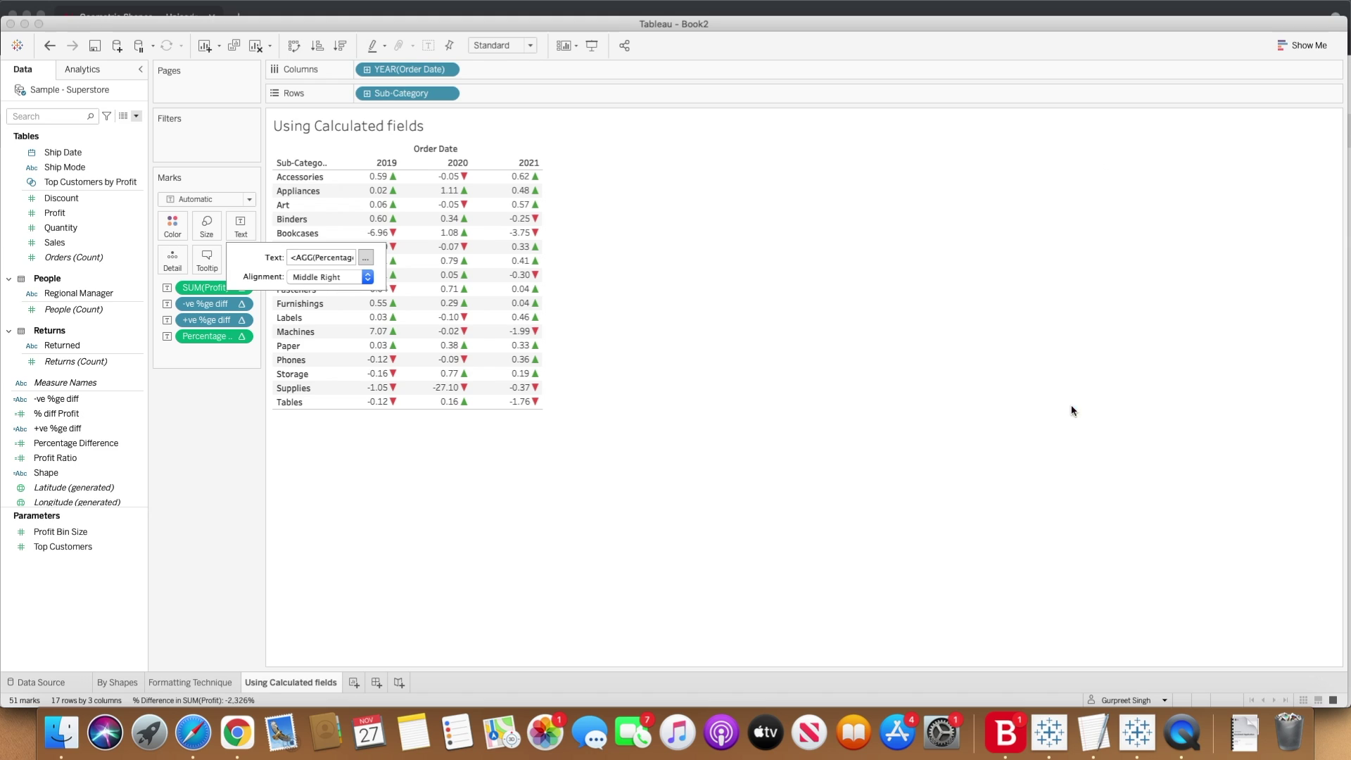
{"action": "left_click", "coordinate": [366, 258]}
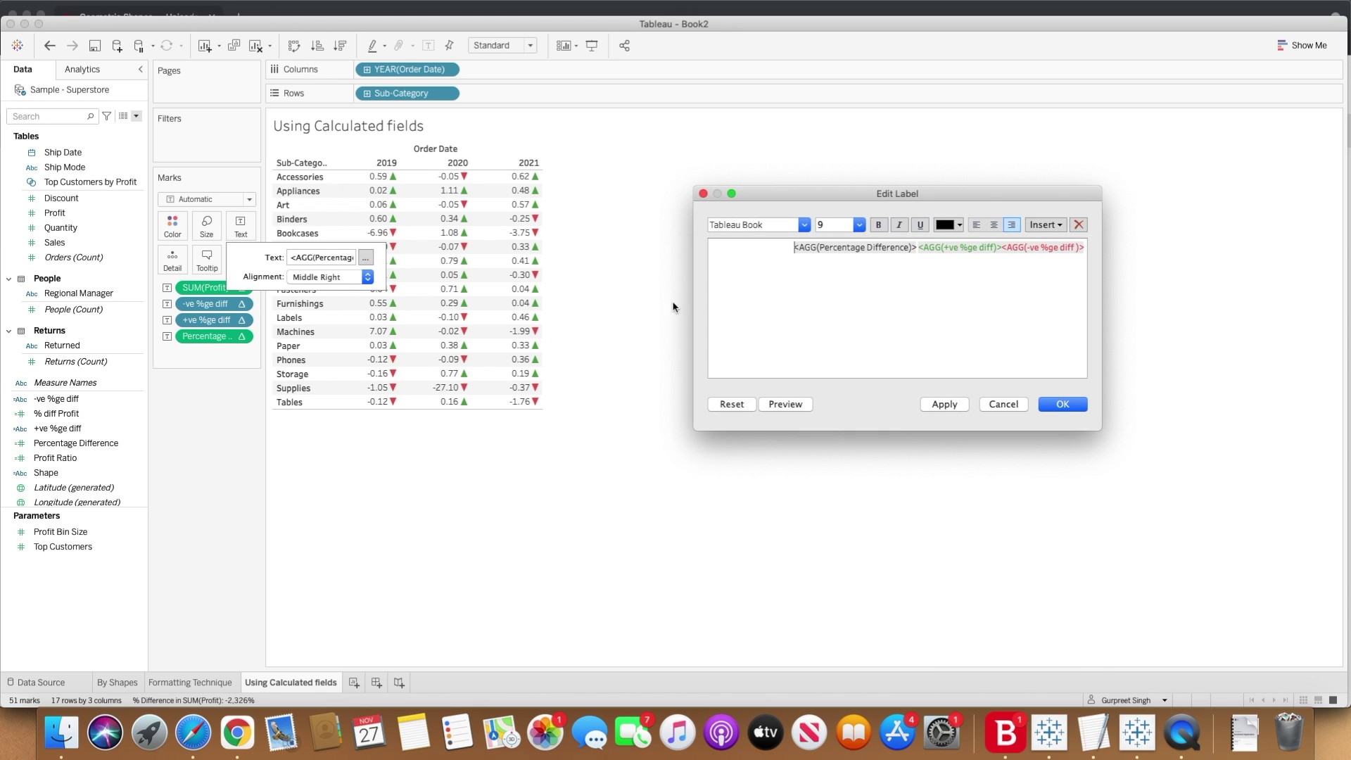
{"action": "left_click", "coordinate": [1055, 408]}
{"action": "left_click", "coordinate": [873, 424]}
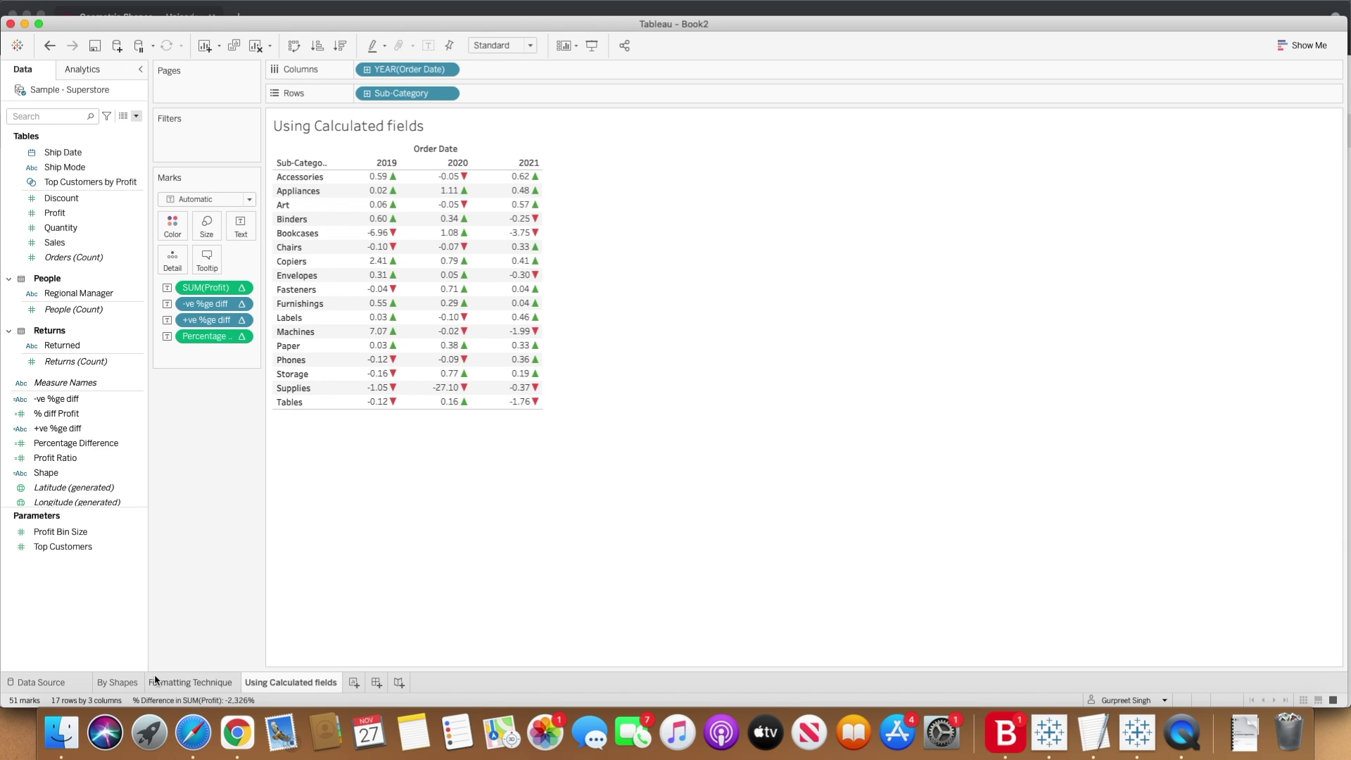
On the By Shapes sheet, open the shape assignments and show the Custom Shapes palette.
{"action": "left_click", "coordinate": [122, 682]}
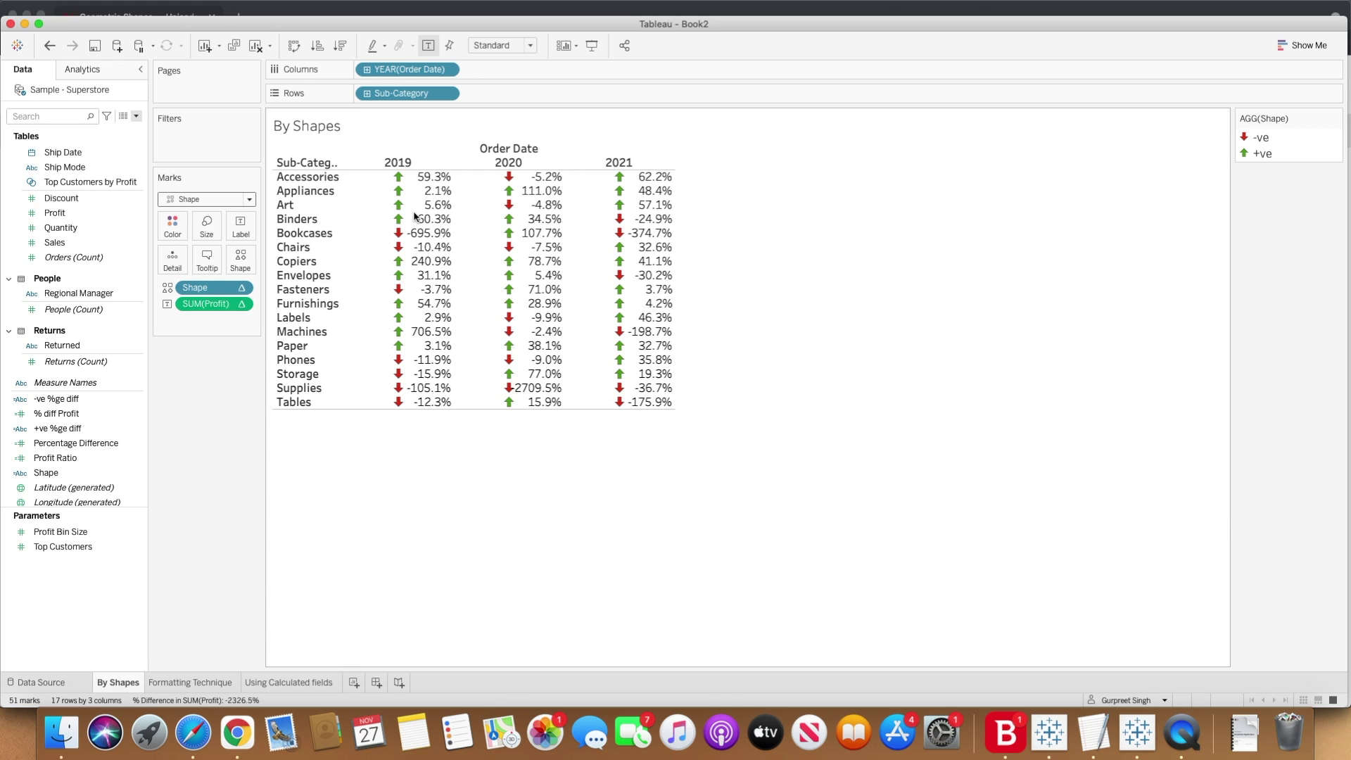
{"action": "left_click", "coordinate": [242, 261]}
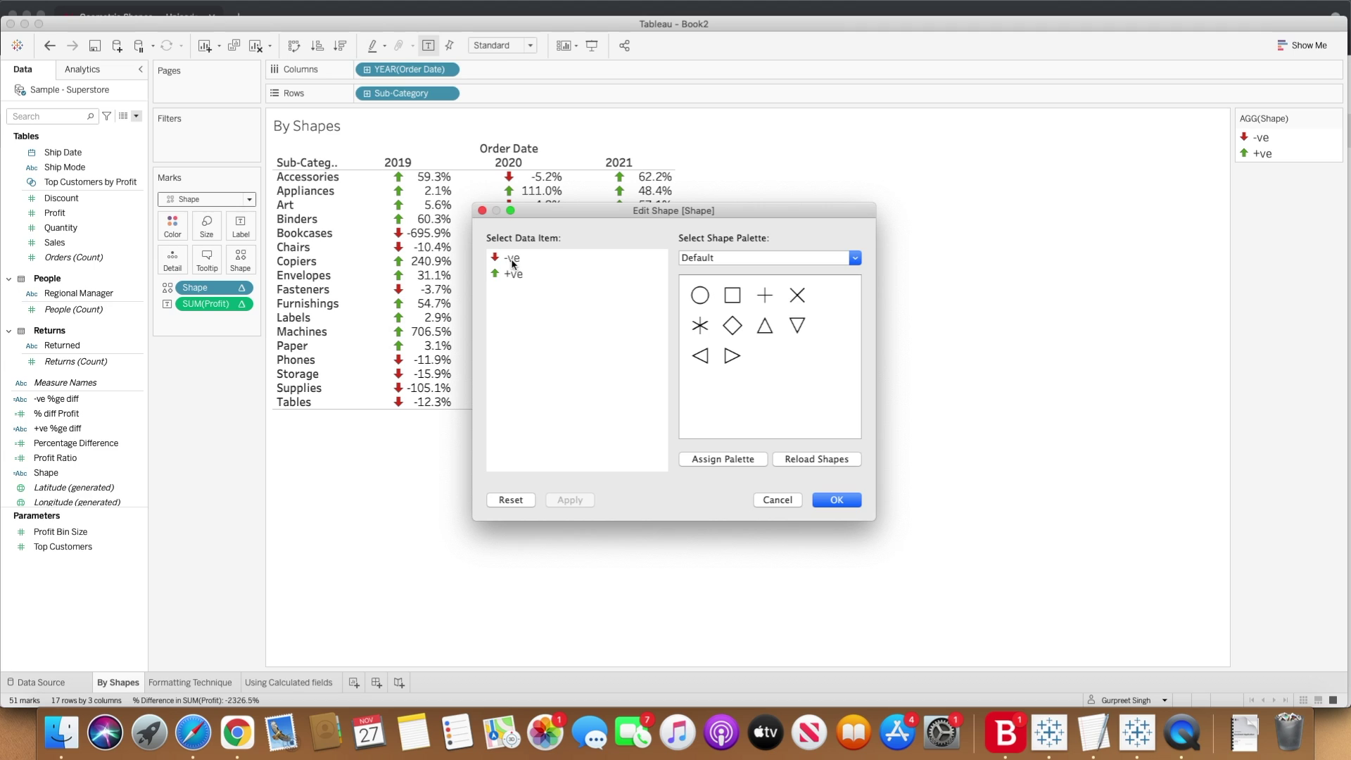
{"action": "left_click", "coordinate": [729, 259]}
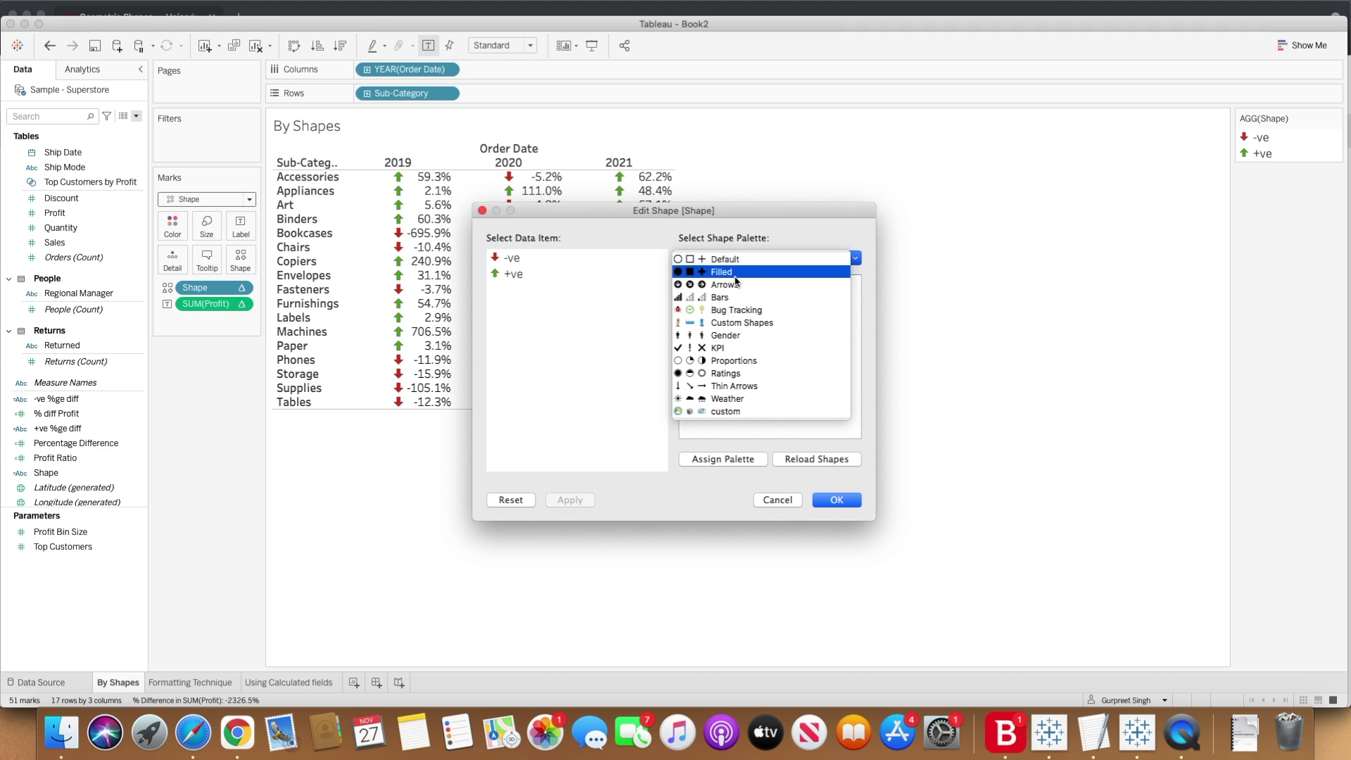
{"action": "left_click", "coordinate": [736, 277]}
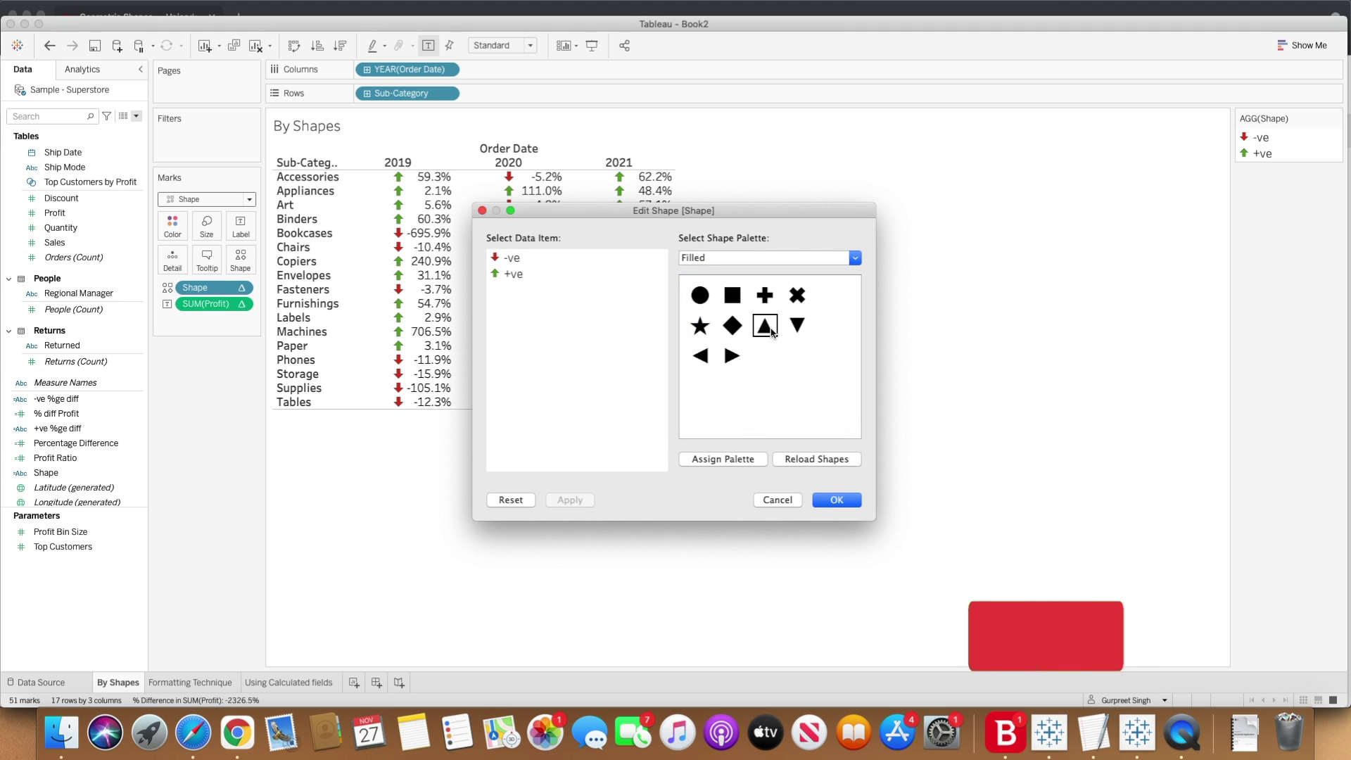
{"action": "left_click", "coordinate": [758, 261]}
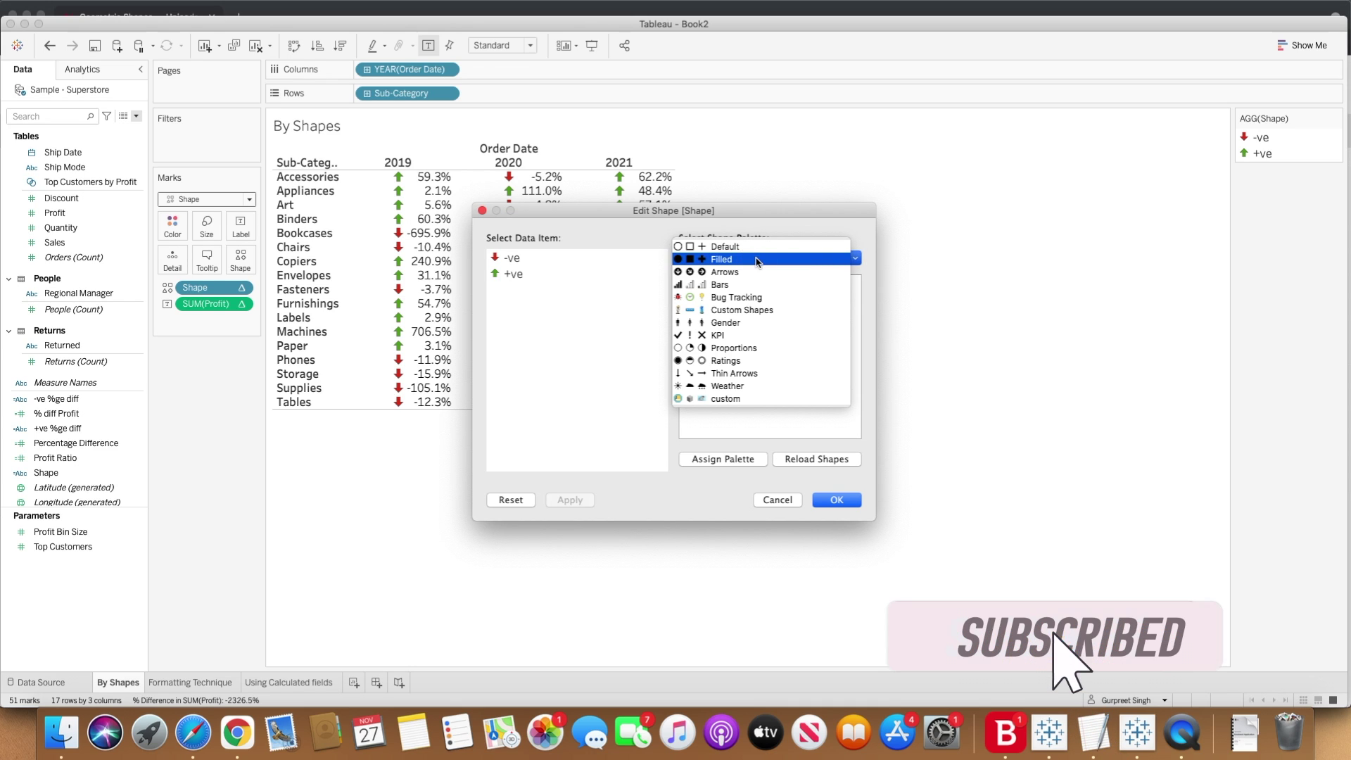
{"action": "left_click", "coordinate": [753, 310]}
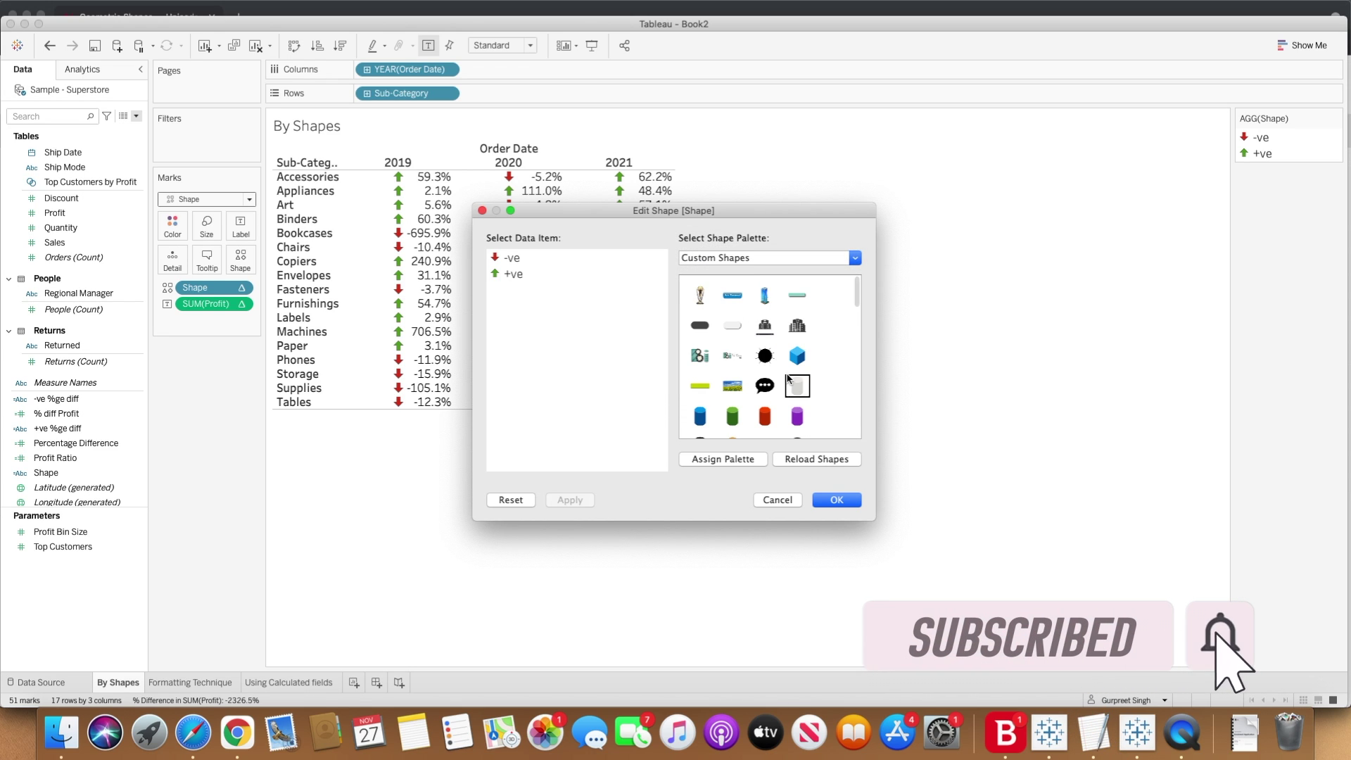
Assign the red cylinder to -ve and the green cylinder to +ve from the Custom Shapes palette and save.
{"action": "scroll", "coordinate": [788, 379], "scroll_direction": "down", "scroll_amount": 4}
{"action": "scroll", "coordinate": [788, 379], "scroll_direction": "down", "scroll_amount": 3}
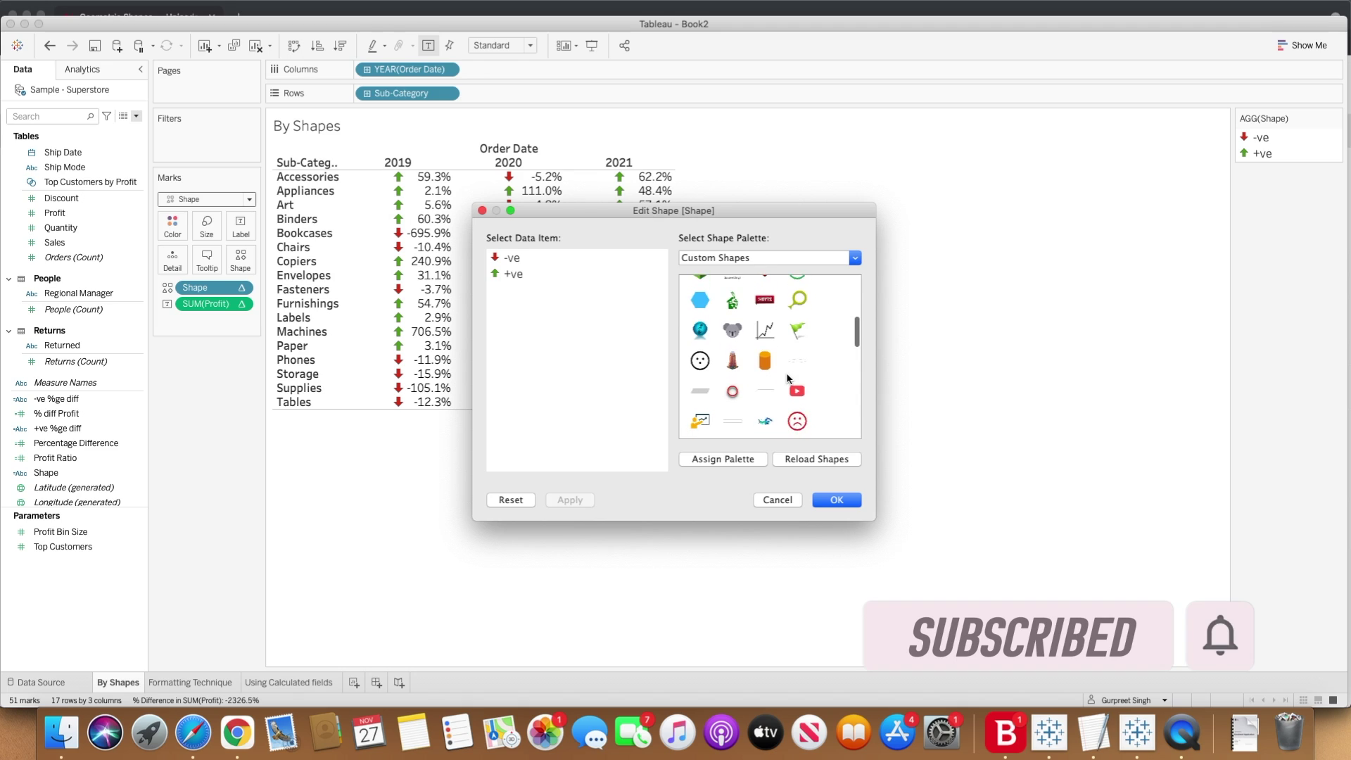
{"action": "scroll", "coordinate": [789, 379], "scroll_direction": "down", "scroll_amount": 3}
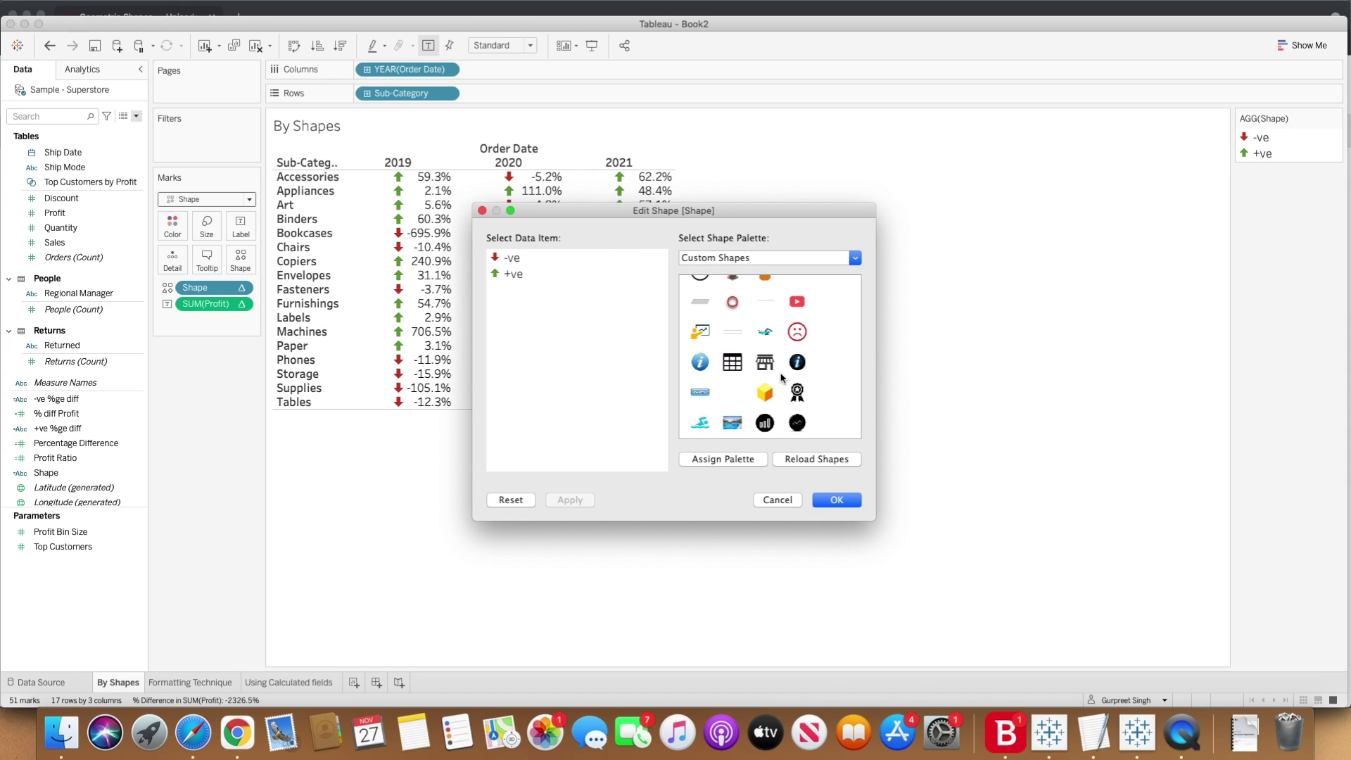
{"action": "scroll", "coordinate": [784, 378], "scroll_direction": "down", "scroll_amount": 6}
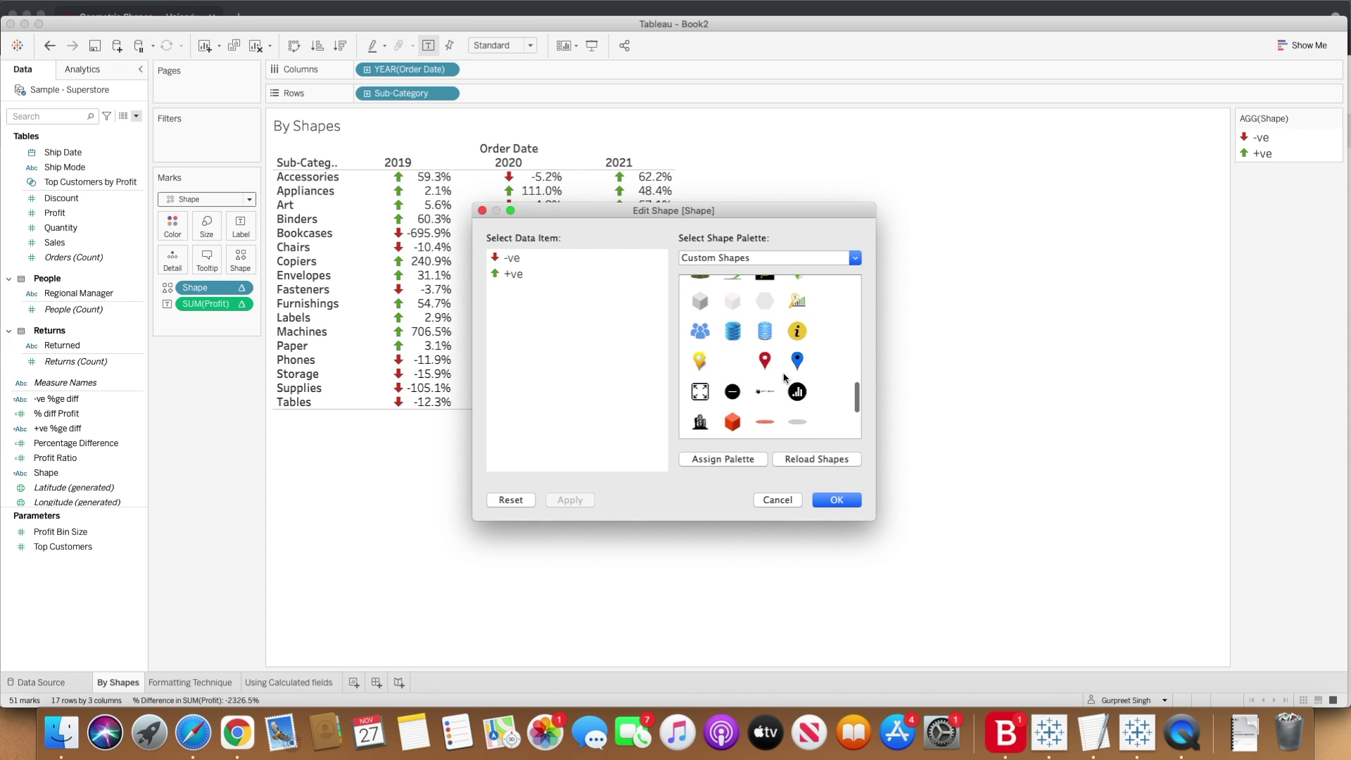
{"action": "scroll", "coordinate": [784, 378], "scroll_direction": "down", "scroll_amount": 2}
{"action": "scroll", "coordinate": [784, 378], "scroll_direction": "up", "scroll_amount": 10}
{"action": "scroll", "coordinate": [782, 378], "scroll_direction": "up", "scroll_amount": 2}
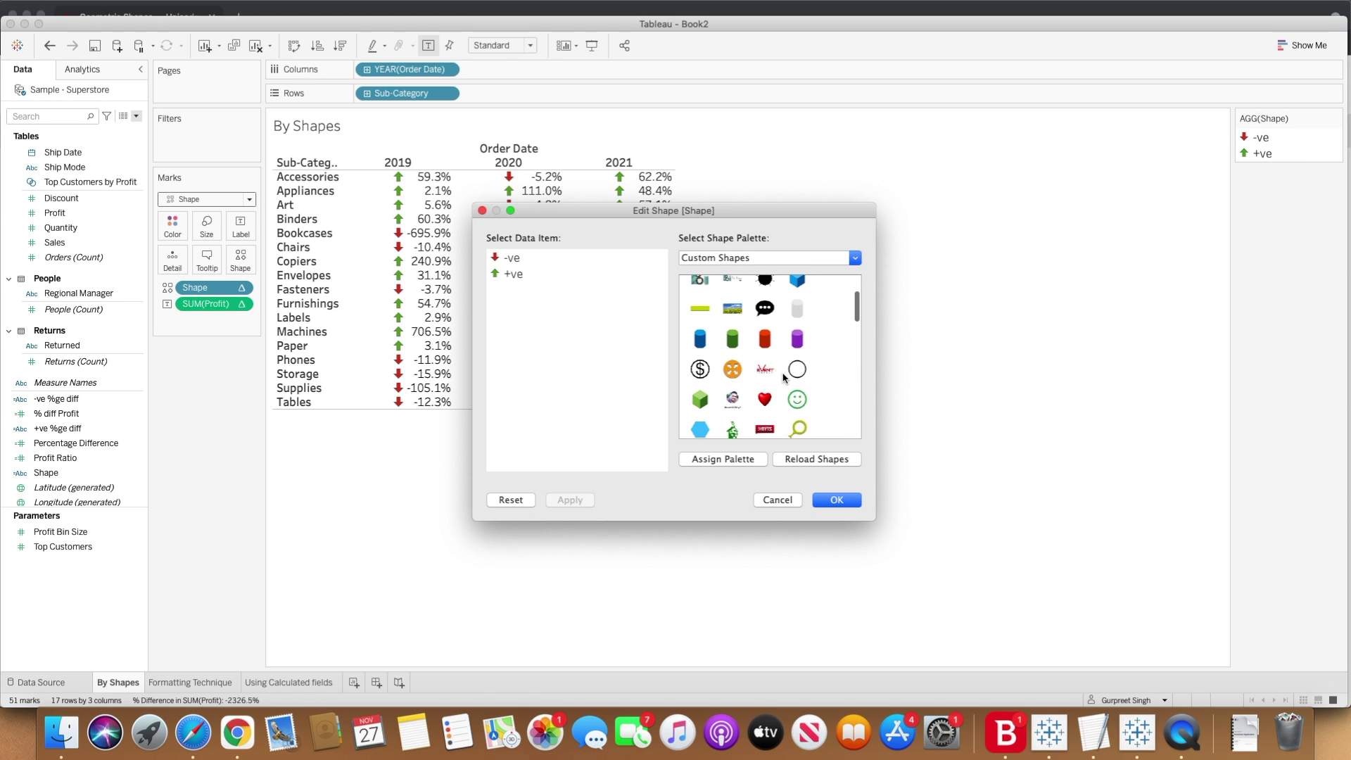
{"action": "left_click", "coordinate": [700, 377]}
{"action": "left_click", "coordinate": [513, 258]}
{"action": "left_click", "coordinate": [765, 378]}
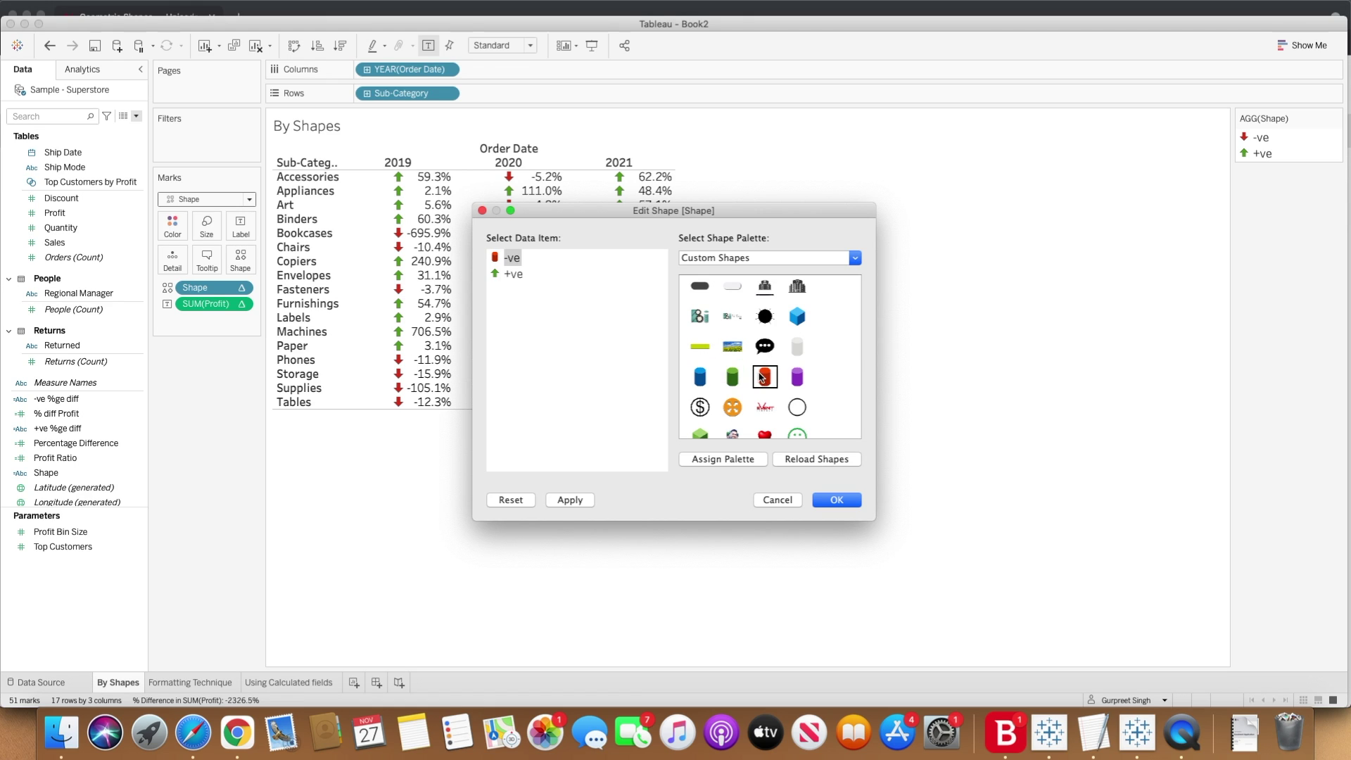
{"action": "left_click", "coordinate": [508, 274]}
{"action": "left_click", "coordinate": [700, 377]}
{"action": "left_click", "coordinate": [733, 377]}
{"action": "left_click", "coordinate": [844, 502]}
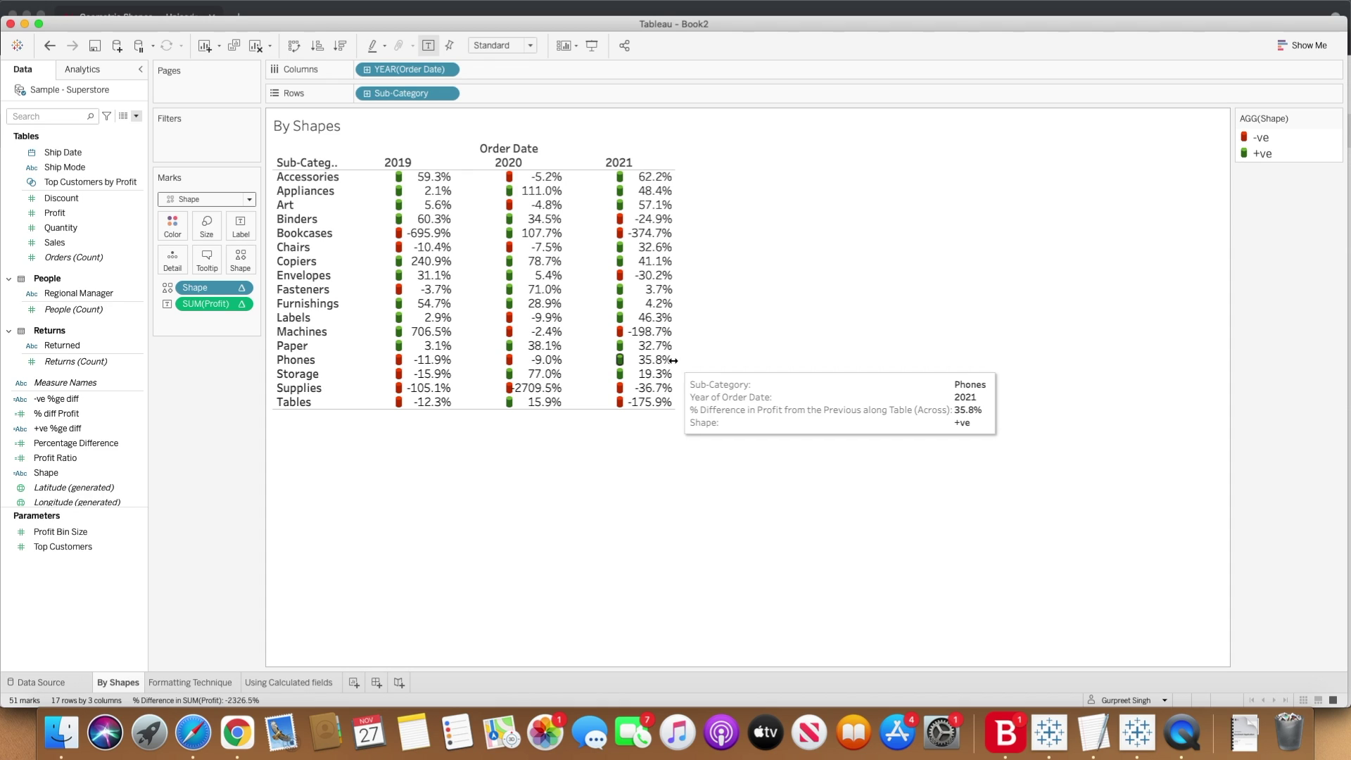
Review the Formatting Technique sheet and return to the Using Calculated fields sheet.
{"action": "left_click", "coordinate": [199, 681]}
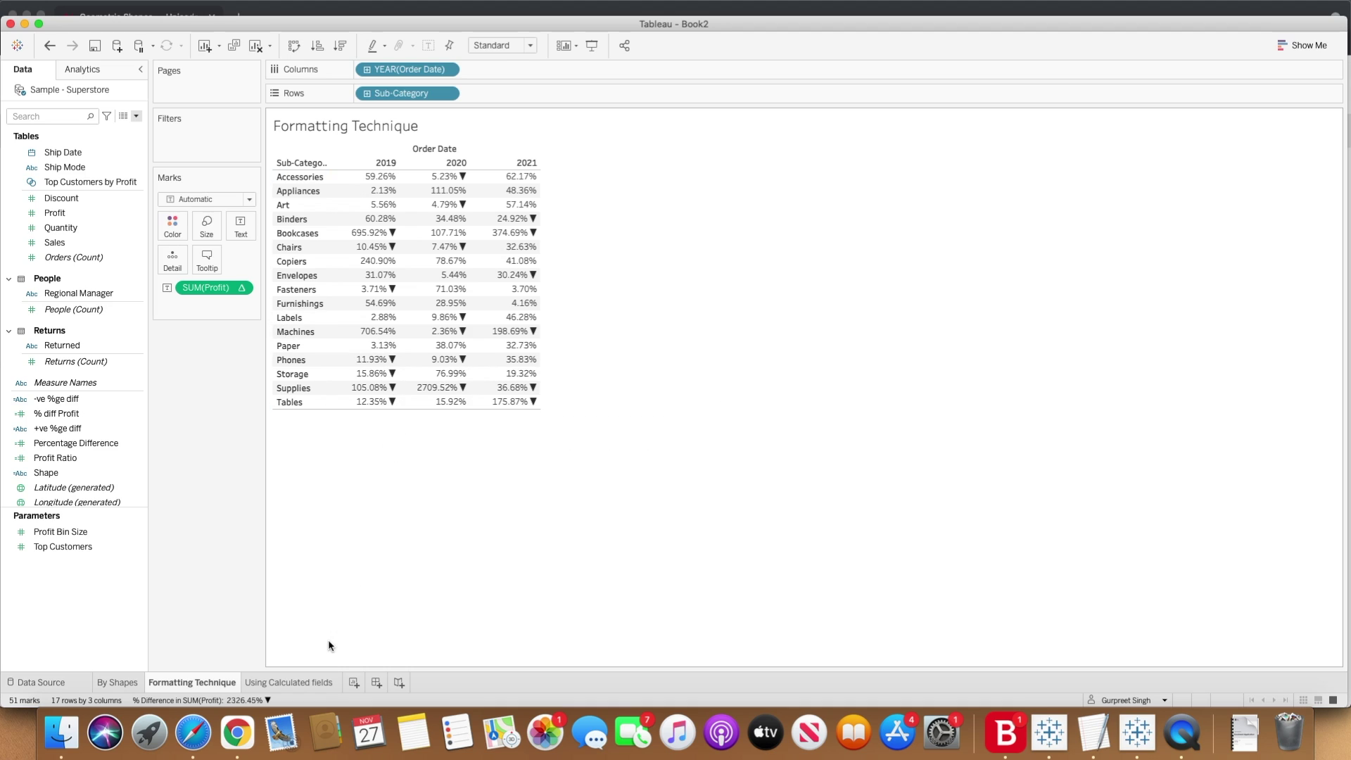
{"action": "left_click", "coordinate": [305, 684]}
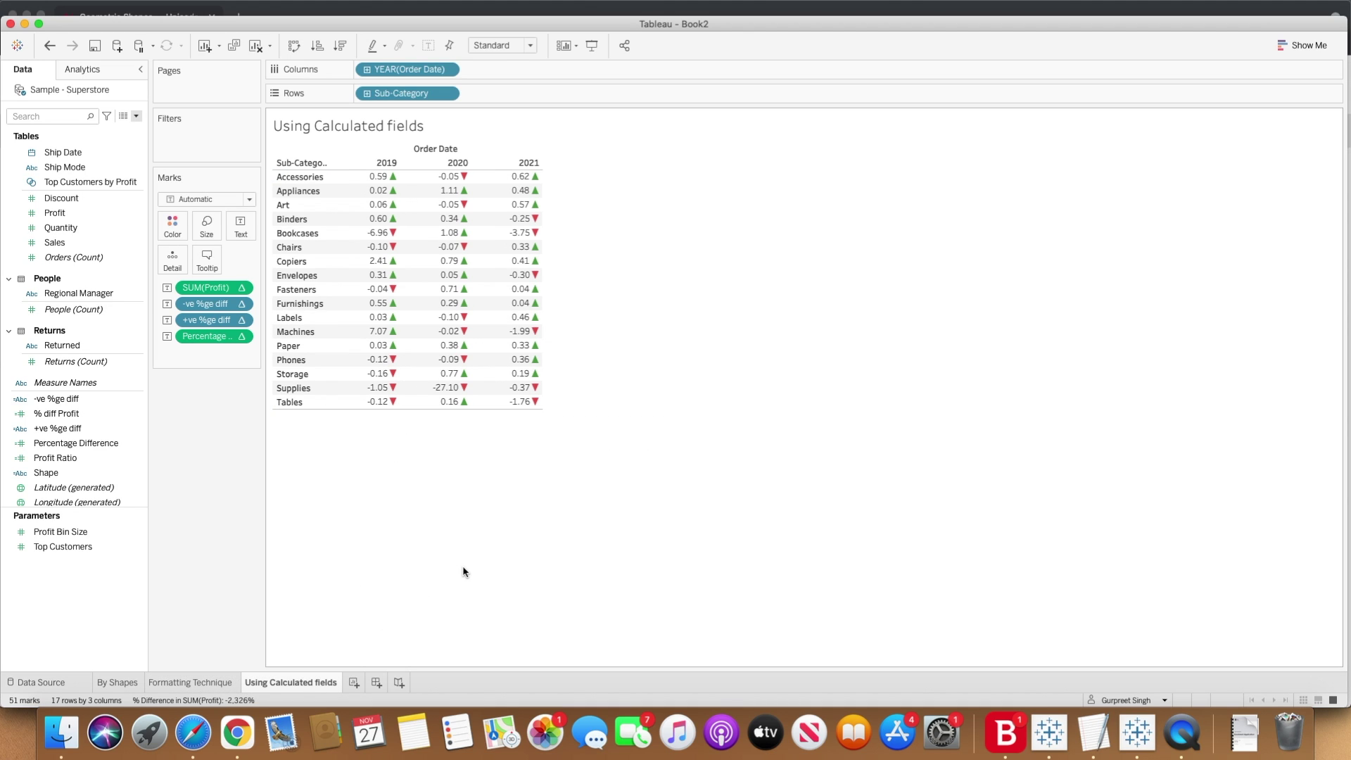